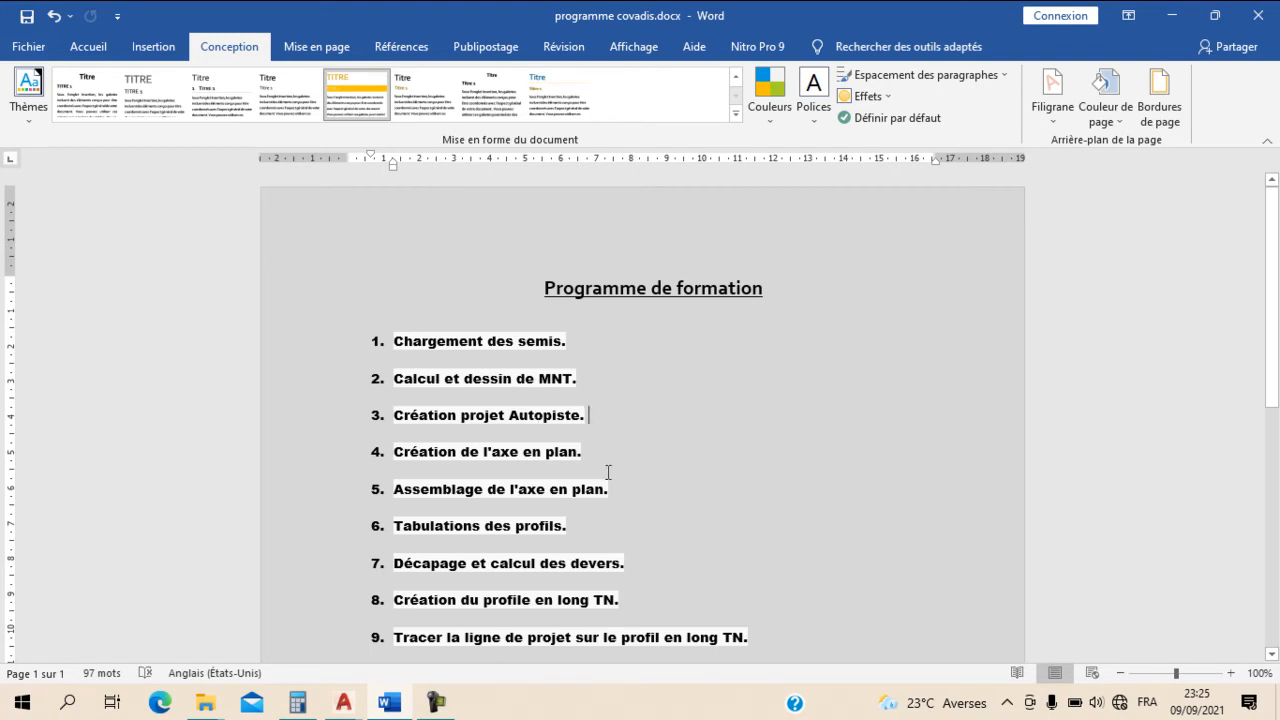
Step: Switch to the Covadis drawing and close the "Projet linéaire par profils types" toolbar
click(344, 706)
click(427, 640)
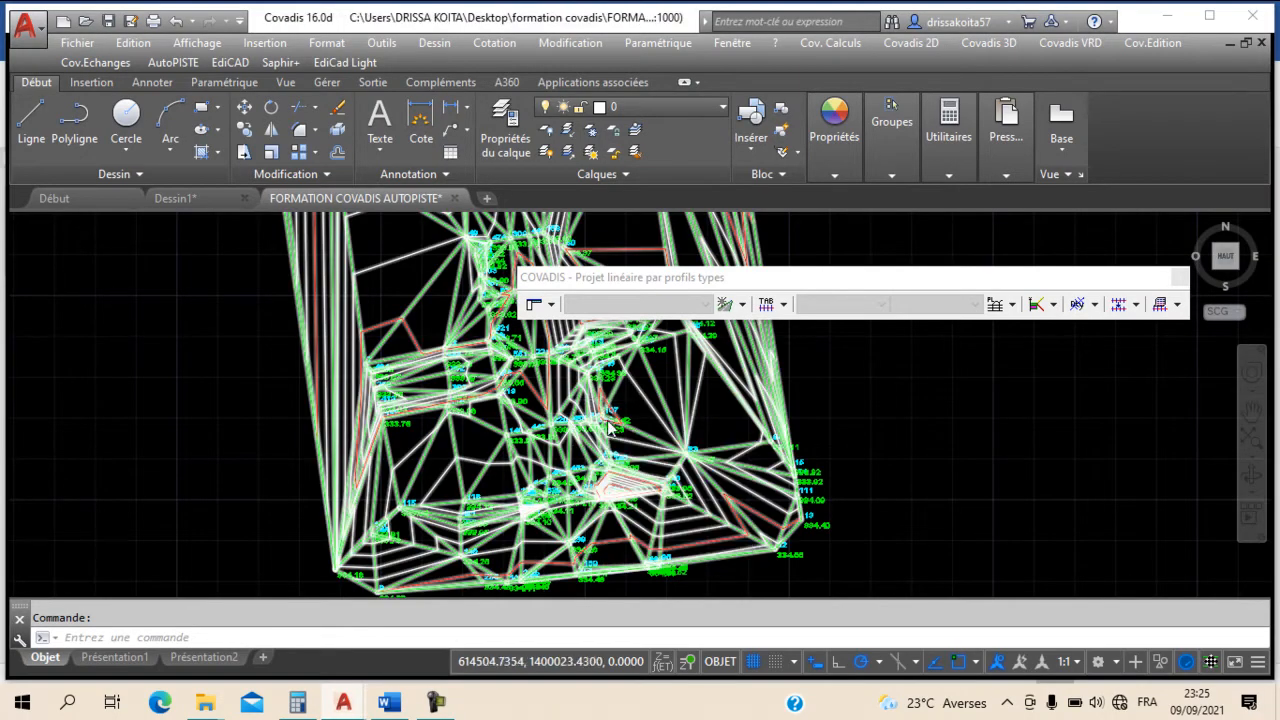
scroll(603, 405, down, 2)
middle_drag(602, 408, 611, 497)
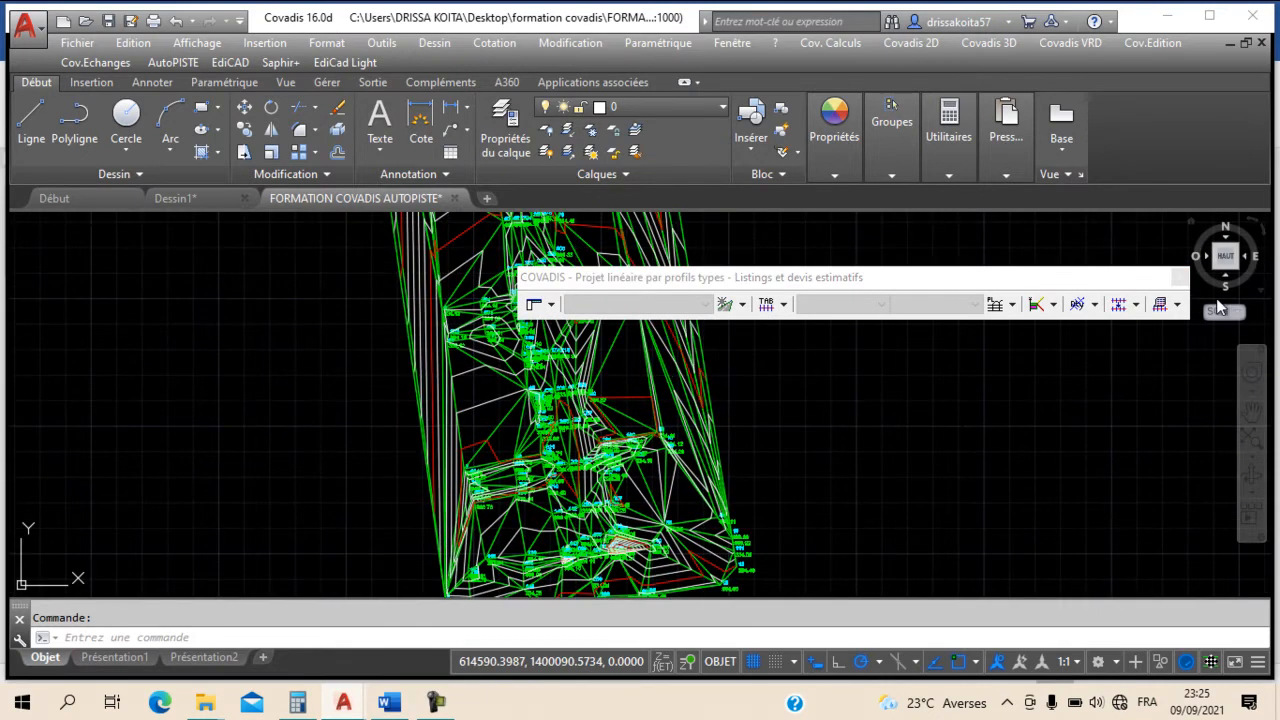
click(1180, 277)
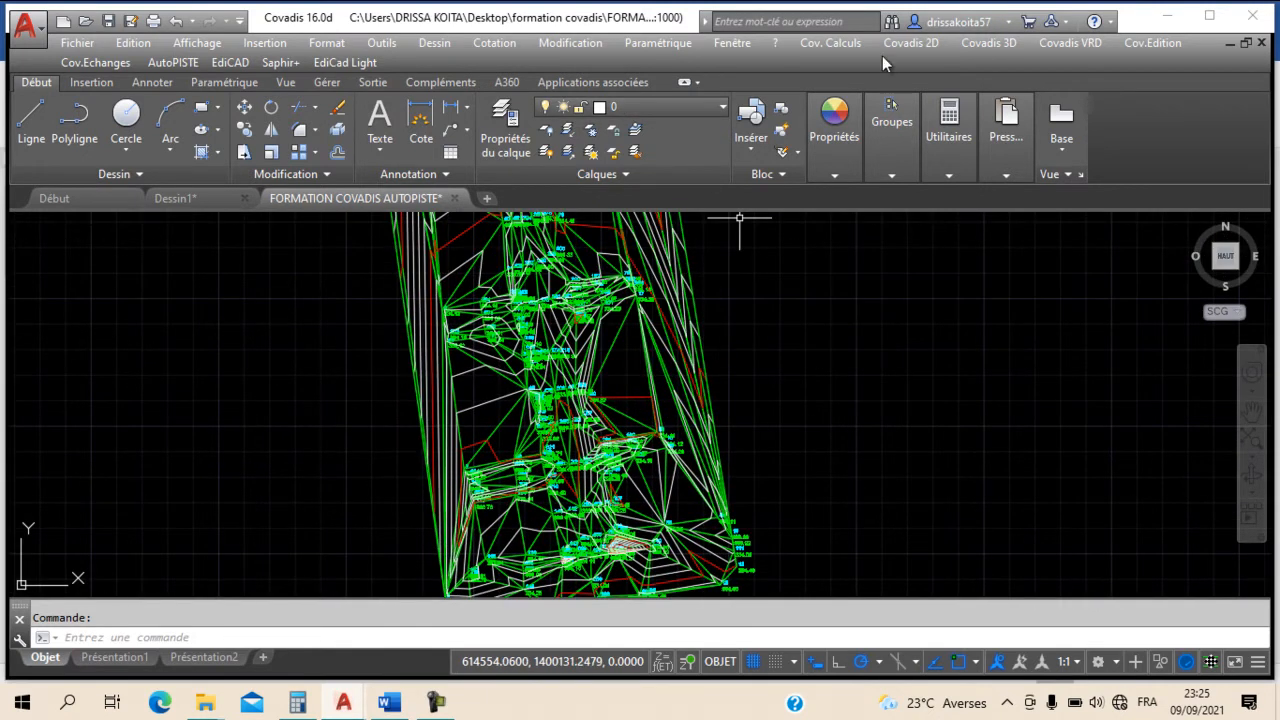
Step: Display the AutoPISTE toolbar over the terrain drawing
click(160, 64)
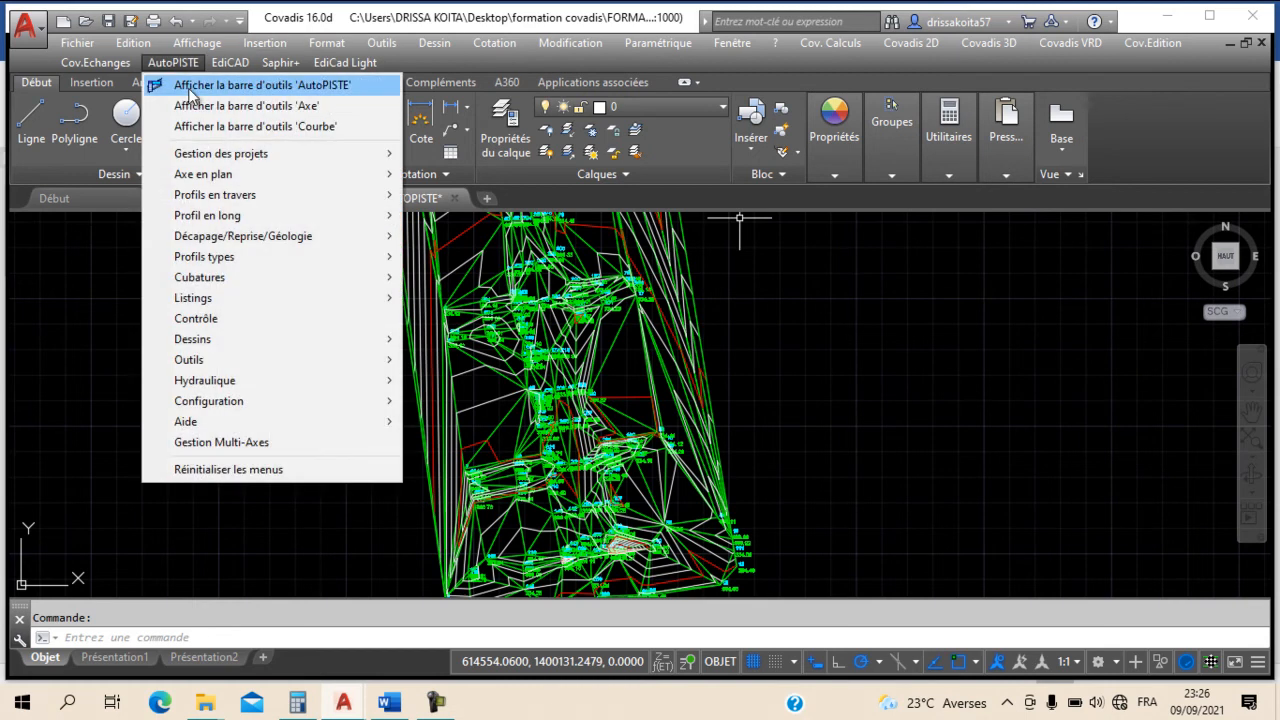
click(190, 87)
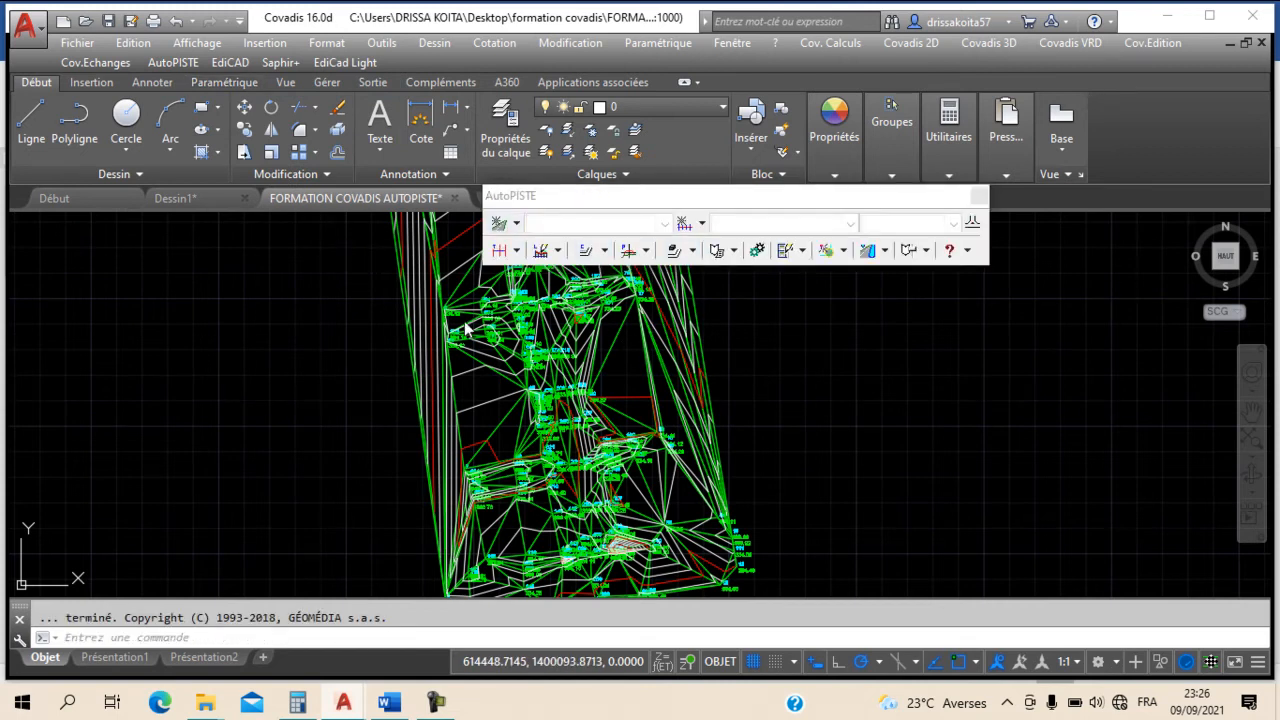
scroll(470, 340, up, 2)
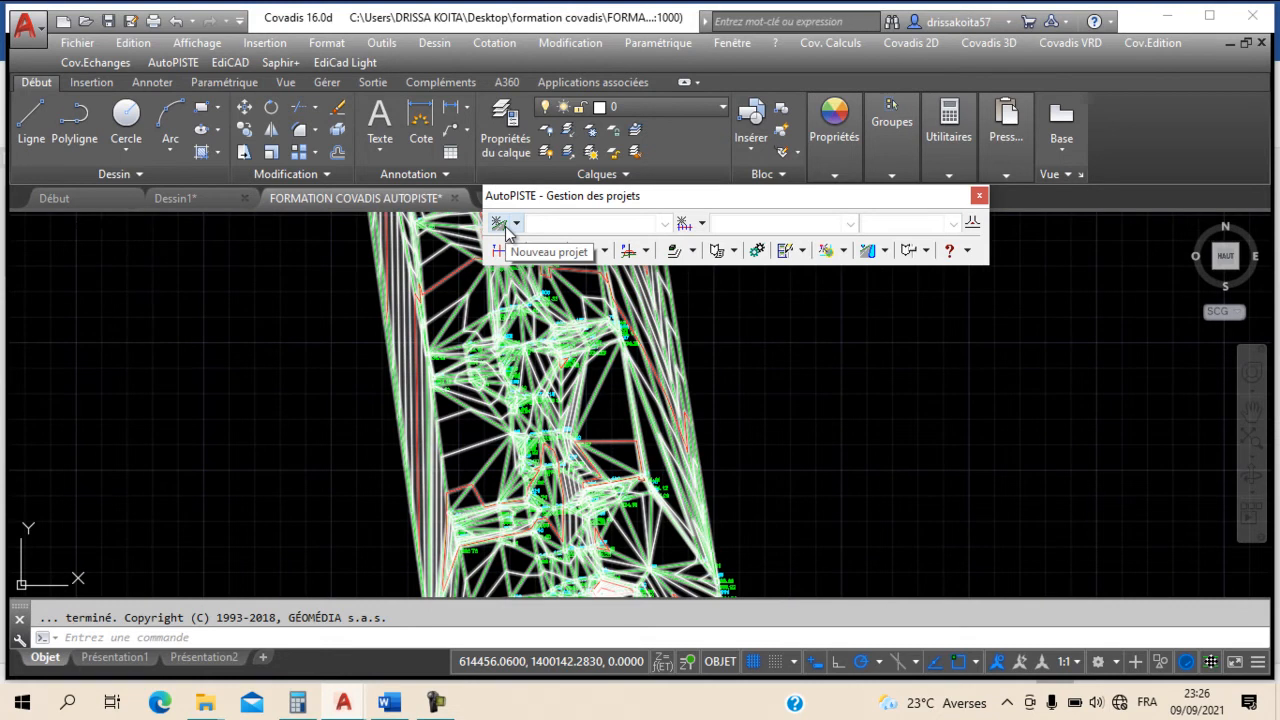
Step: Start a new AutoPISTE project and name it FORMATION
click(517, 226)
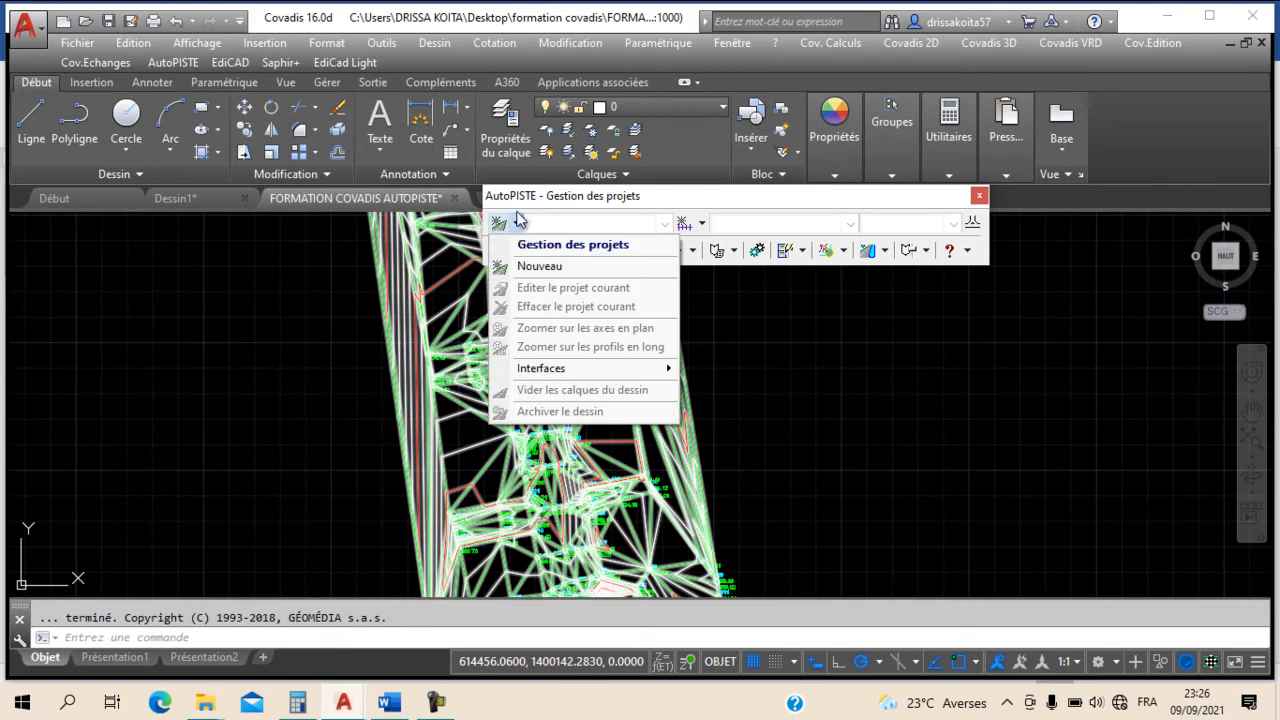
click(512, 267)
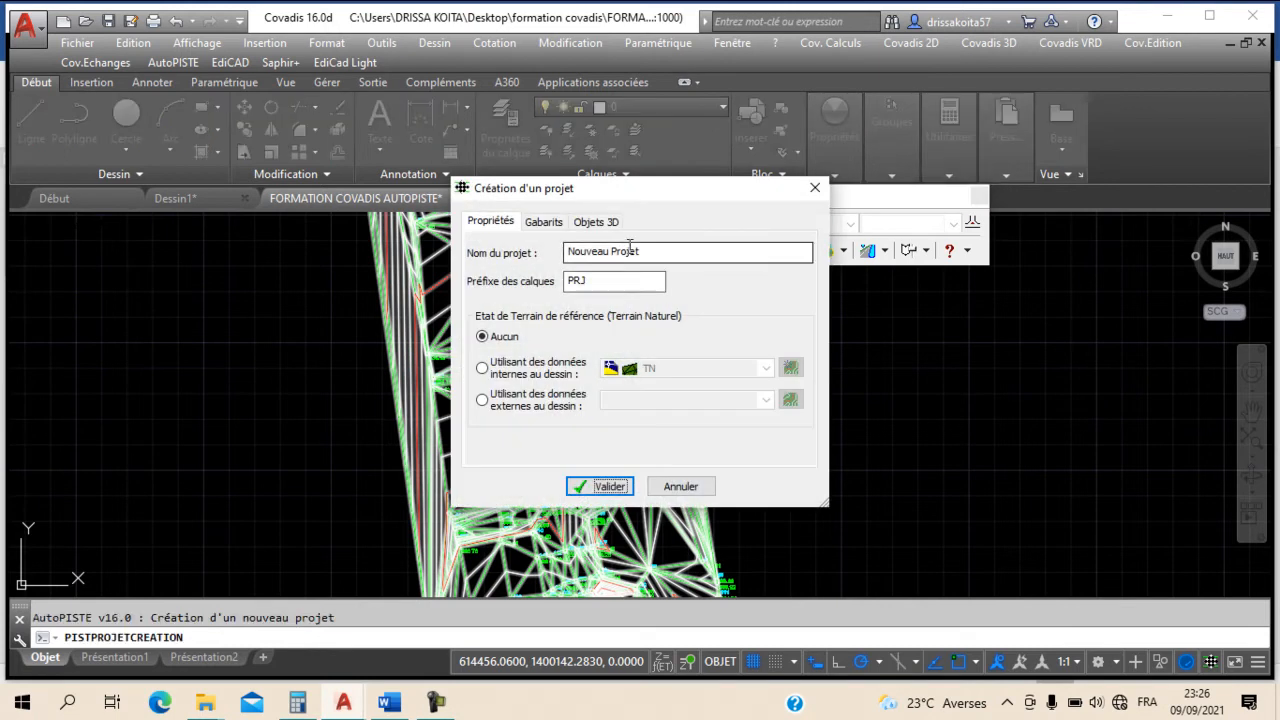
click(611, 256)
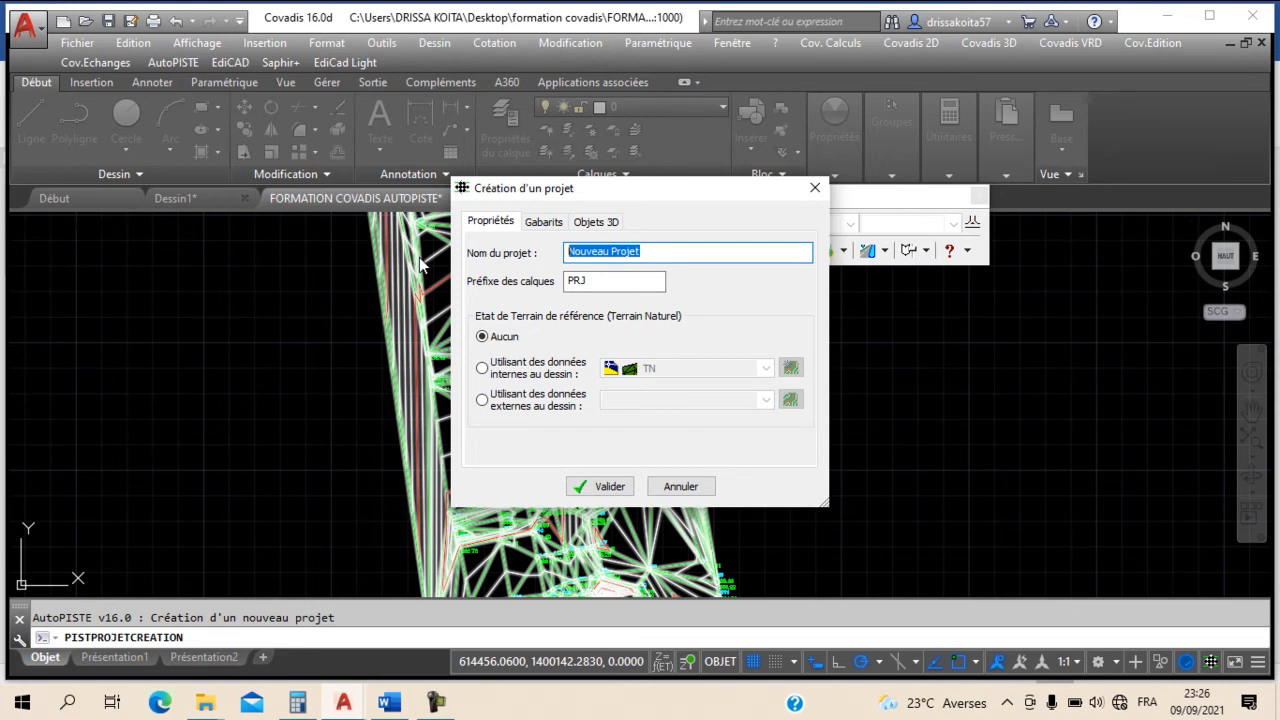
text(FORMATION)
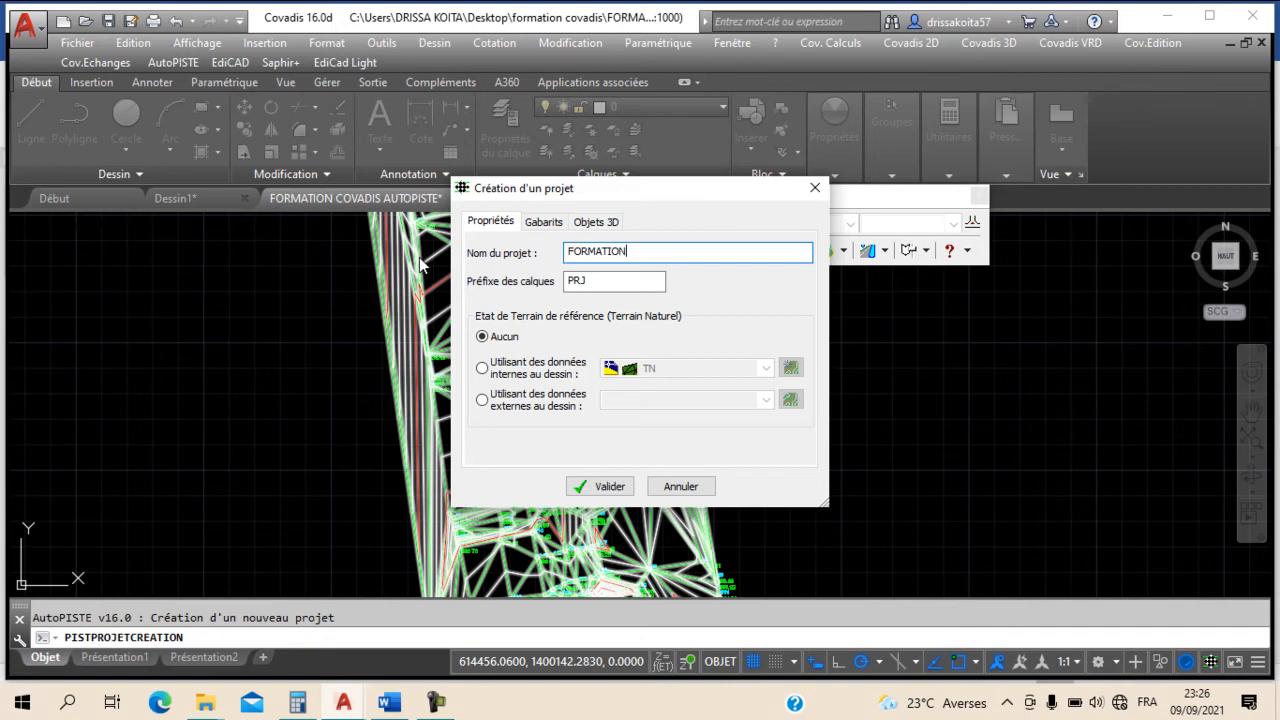
Step: Use the drawing's internal TN terrain as the project's natural-ground reference and create the project
click(519, 376)
click(694, 369)
click(660, 366)
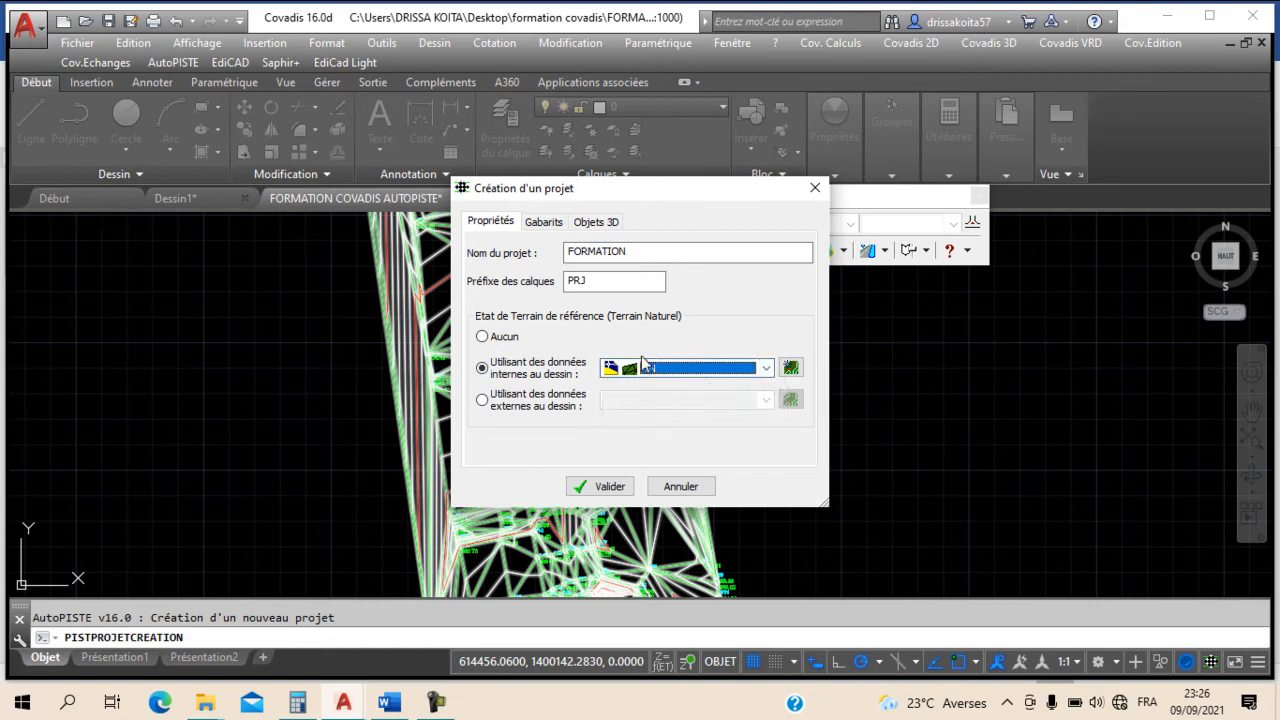
click(604, 224)
click(544, 223)
click(576, 224)
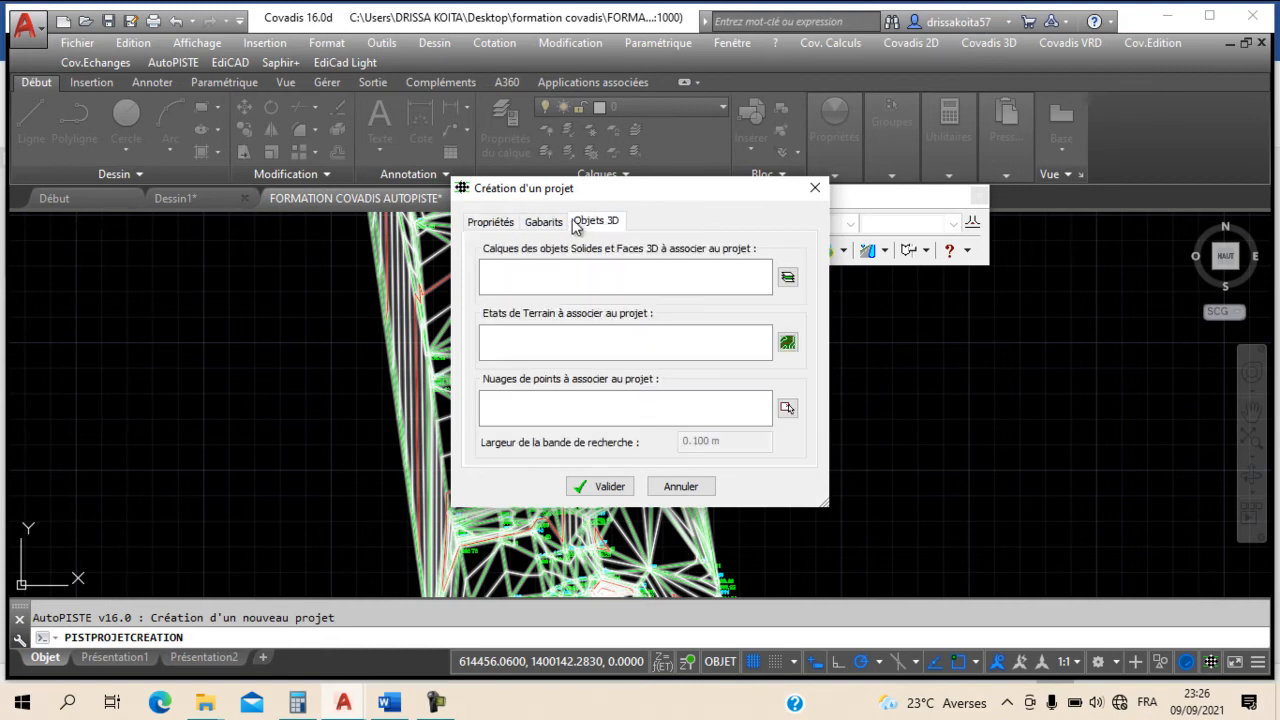
click(484, 224)
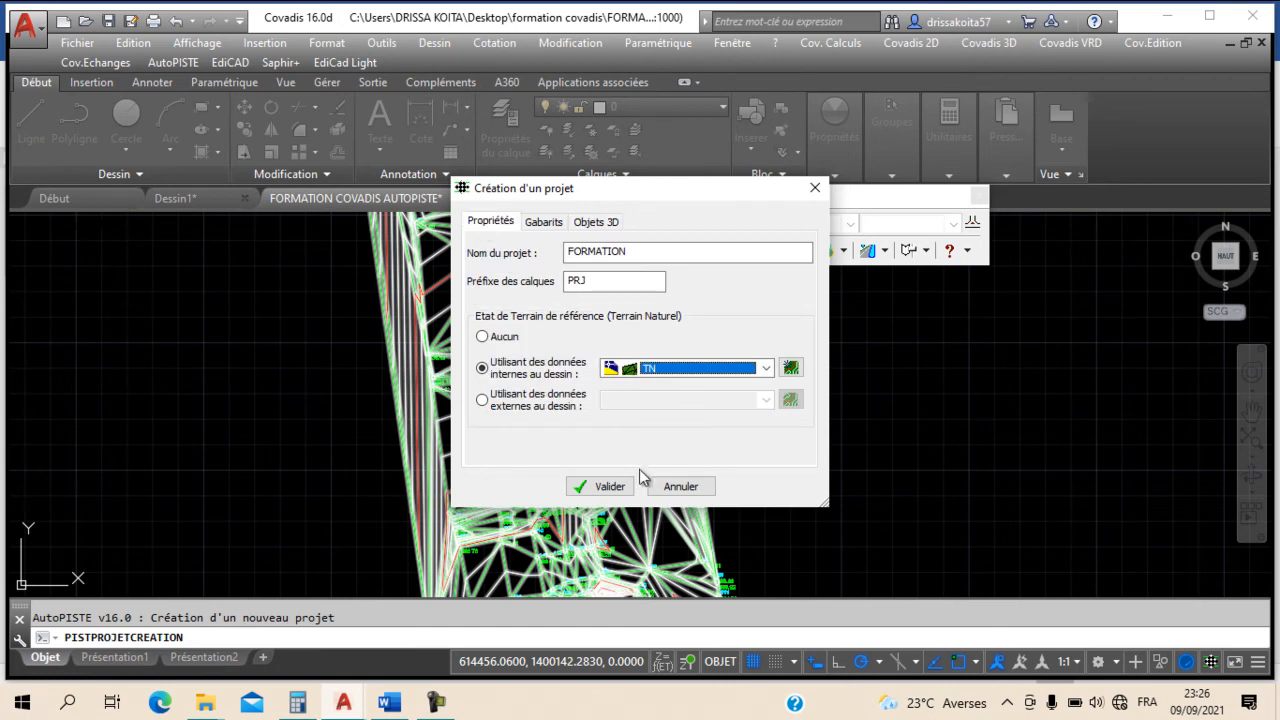
click(603, 488)
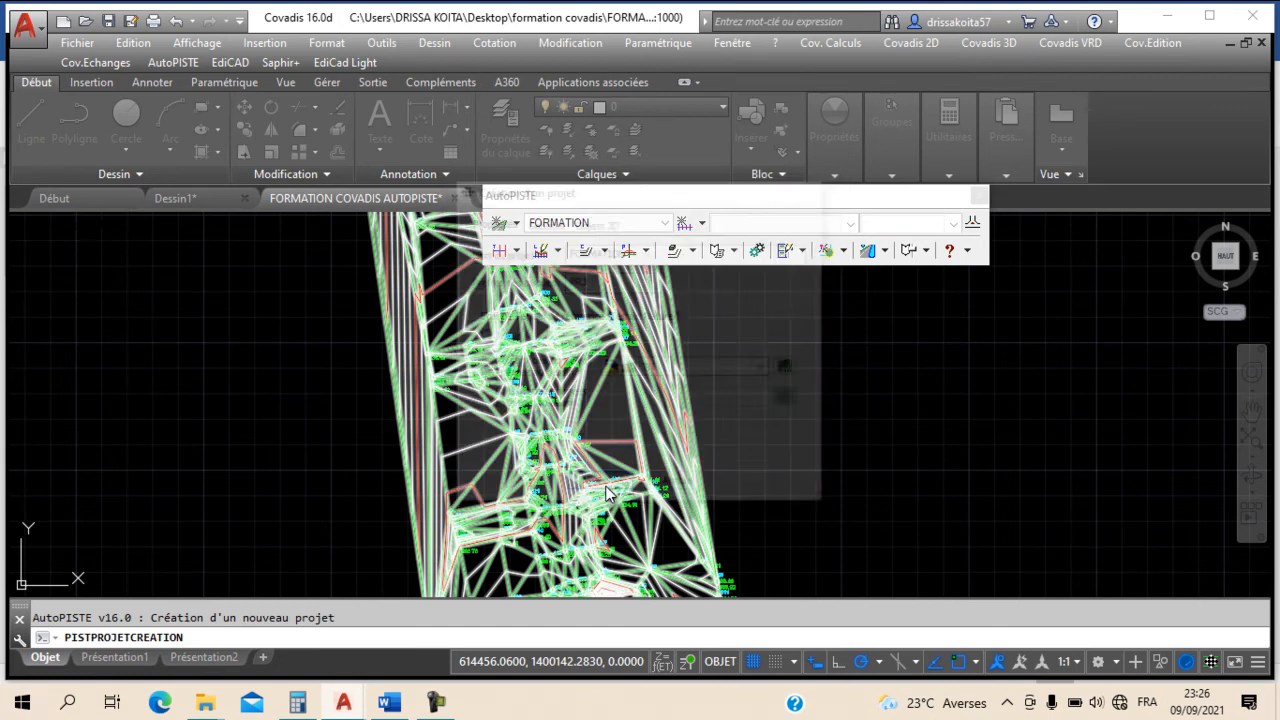
Step: Hide the terrain model's triangulation so that only the survey points are displayed
scroll(577, 378, down, 2)
scroll(585, 374, up, 5)
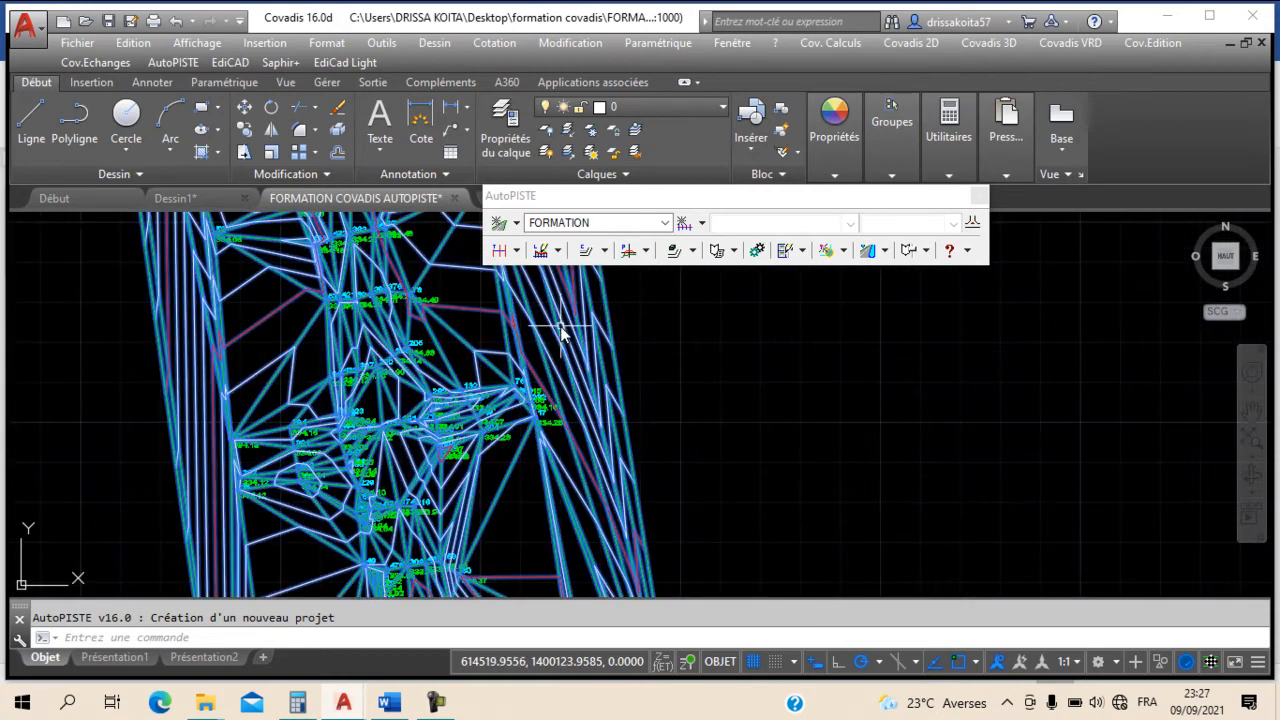
click(563, 332)
click(627, 104)
click(573, 153)
click(661, 365)
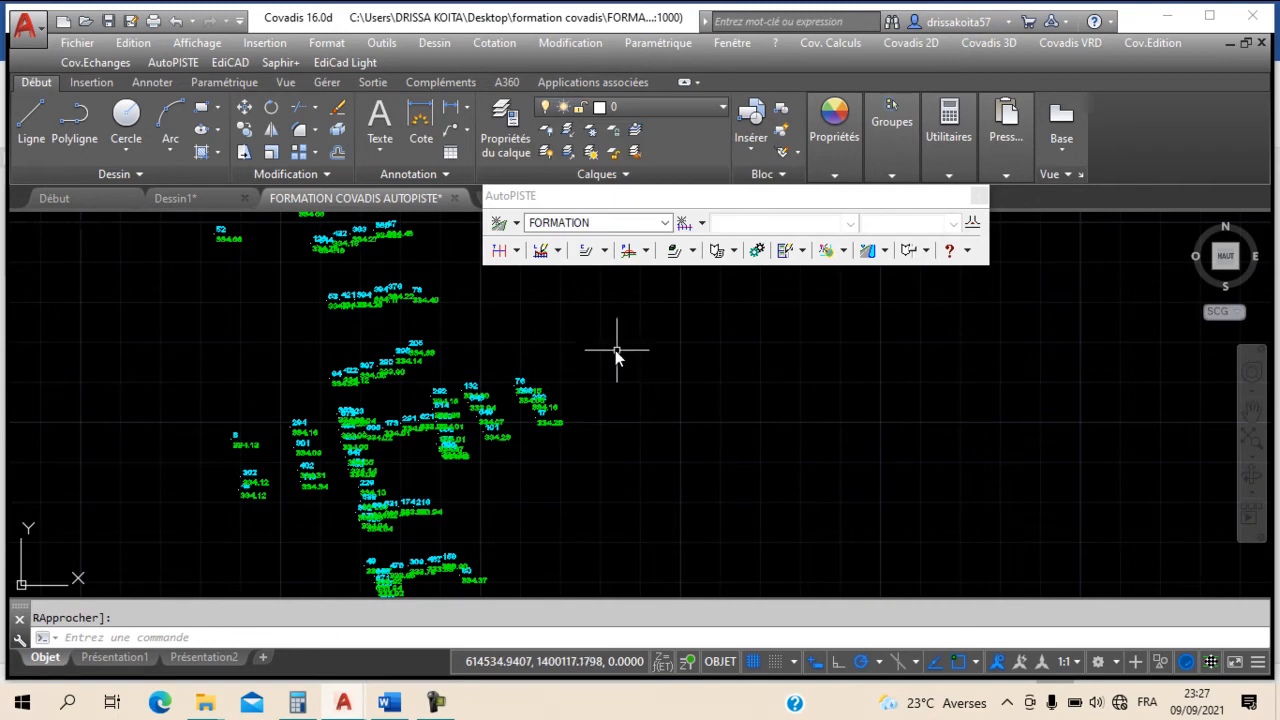
Step: Examine the survey points along the whole road corridor
scroll(610, 347, down, 3)
middle_drag(570, 492, 565, 550)
scroll(565, 550, down, 4)
middle_drag(523, 450, 560, 549)
scroll(519, 388, up, 2)
middle_drag(522, 415, 467, 330)
middle_drag(501, 458, 451, 383)
middle_drag(469, 436, 413, 318)
middle_drag(431, 480, 409, 380)
scroll(429, 430, up, 4)
scroll(438, 455, down, 2)
middle_drag(427, 520, 409, 453)
scroll(412, 446, up, 4)
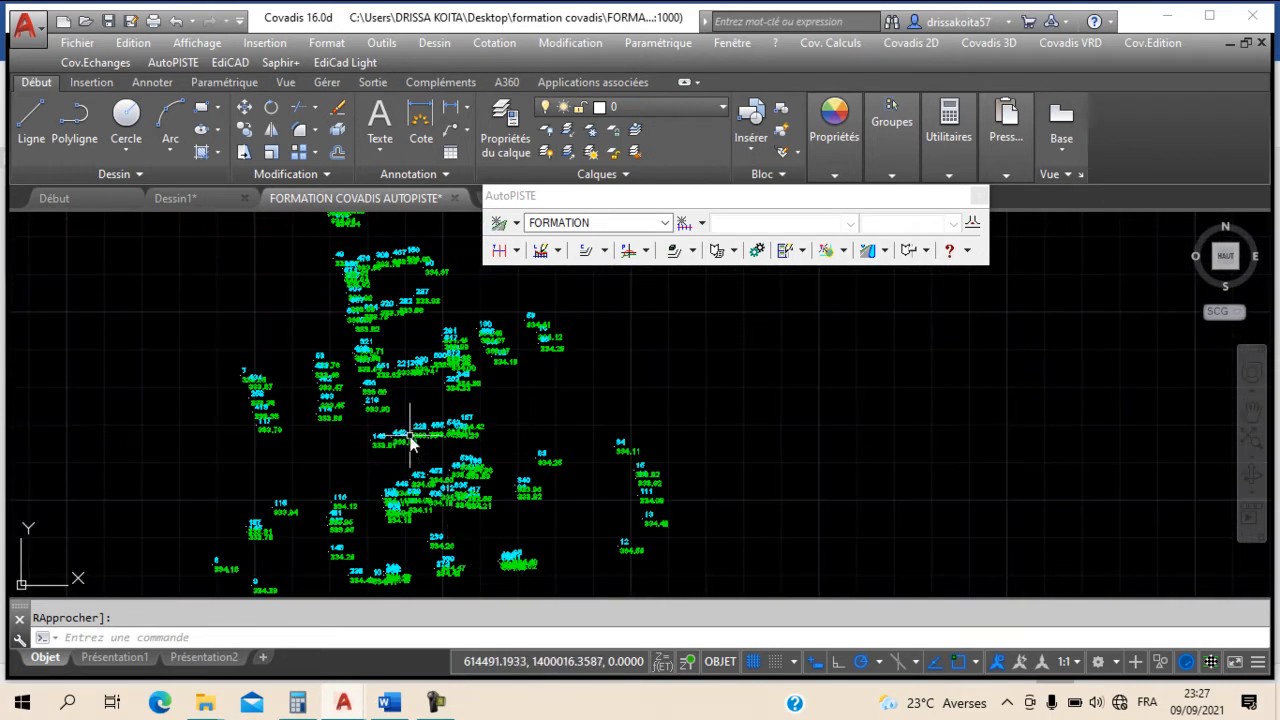
scroll(427, 466, down, 4)
scroll(410, 368, up, 3)
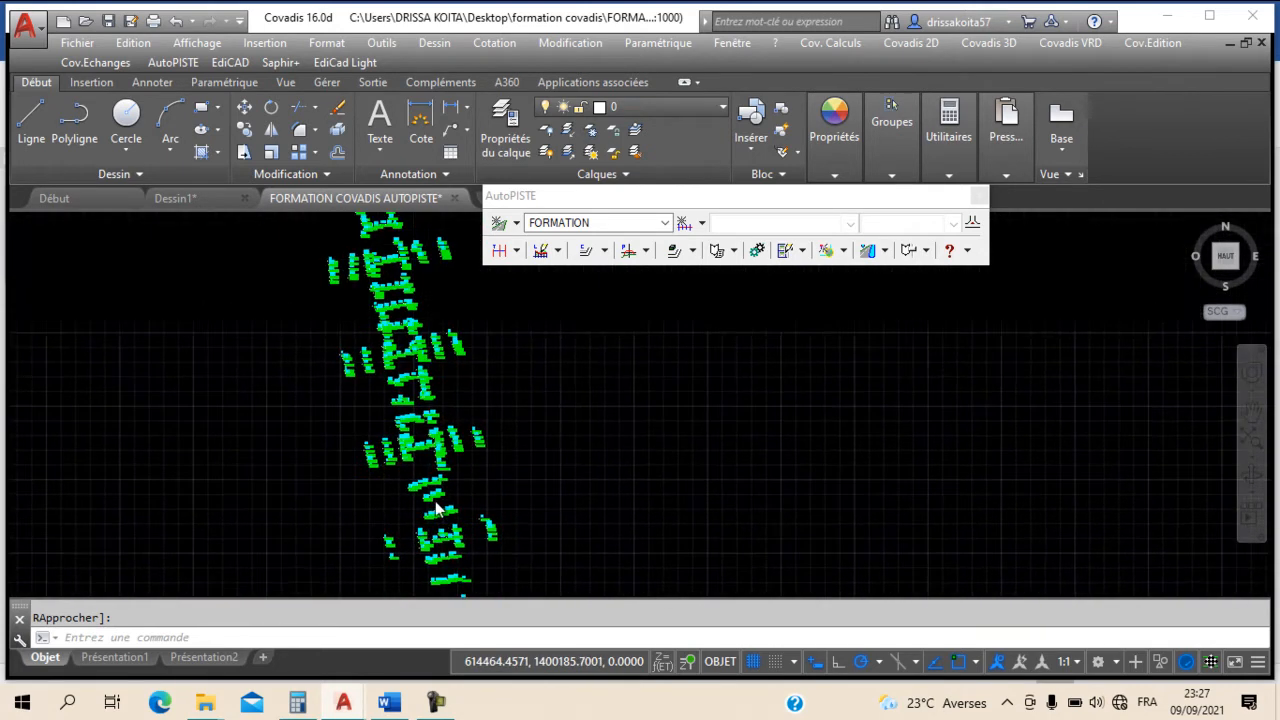
middle_drag(396, 334, 414, 474)
middle_drag(402, 278, 395, 440)
scroll(395, 308, up, 2)
scroll(402, 385, down, 2)
middle_drag(434, 535, 392, 335)
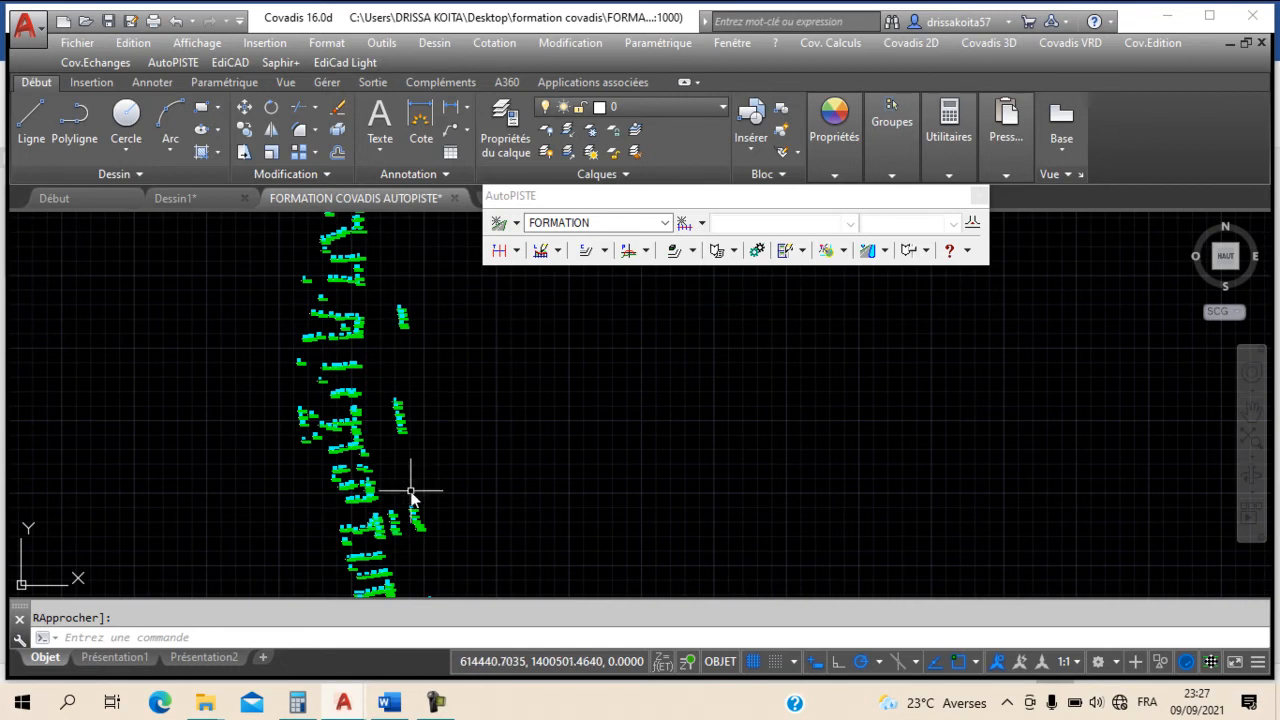
scroll(391, 443, up, 2)
middle_drag(427, 457, 440, 392)
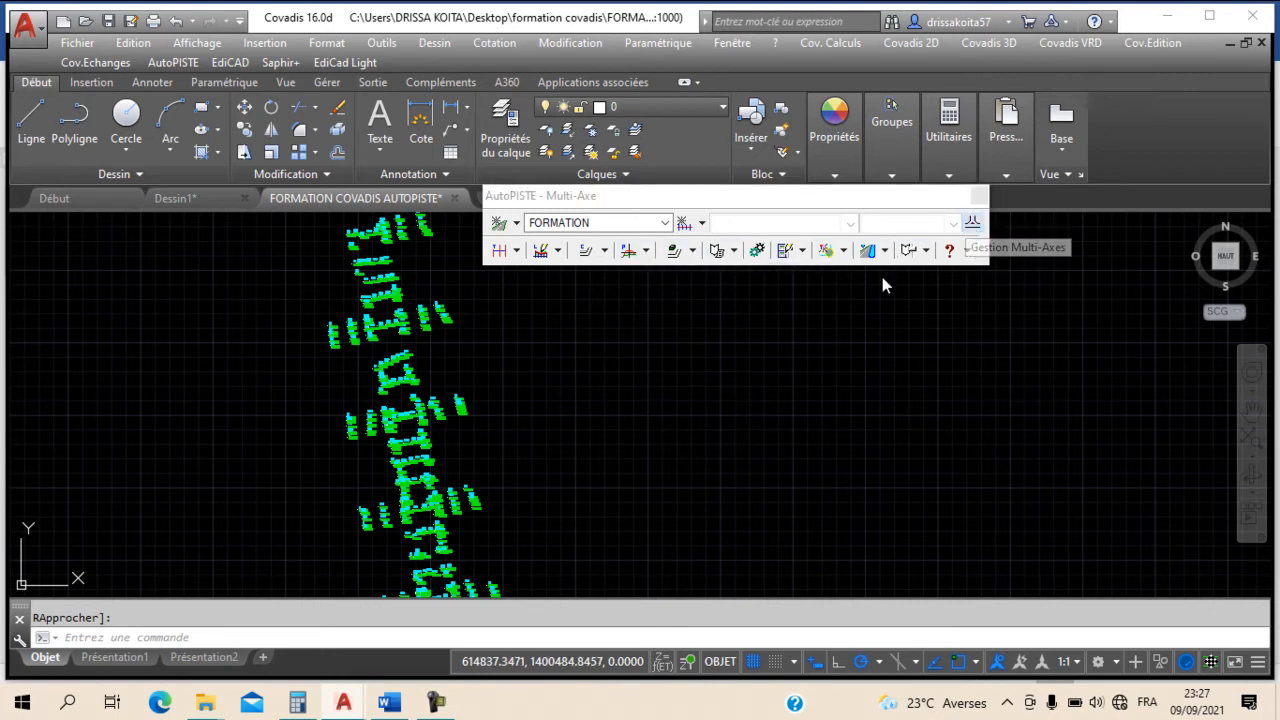
Step: Review the junction categories and the Maj settings of the multi-axis junction definitions, and close the dialog
click(972, 223)
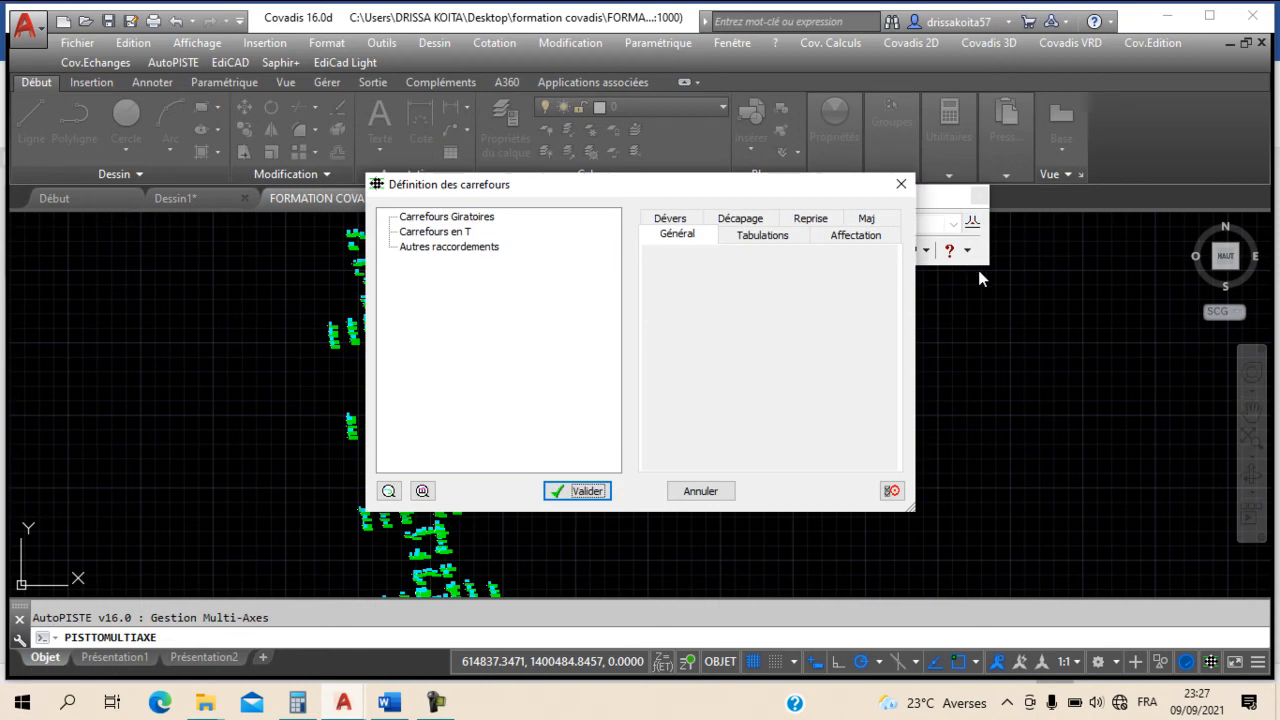
click(453, 219)
click(479, 247)
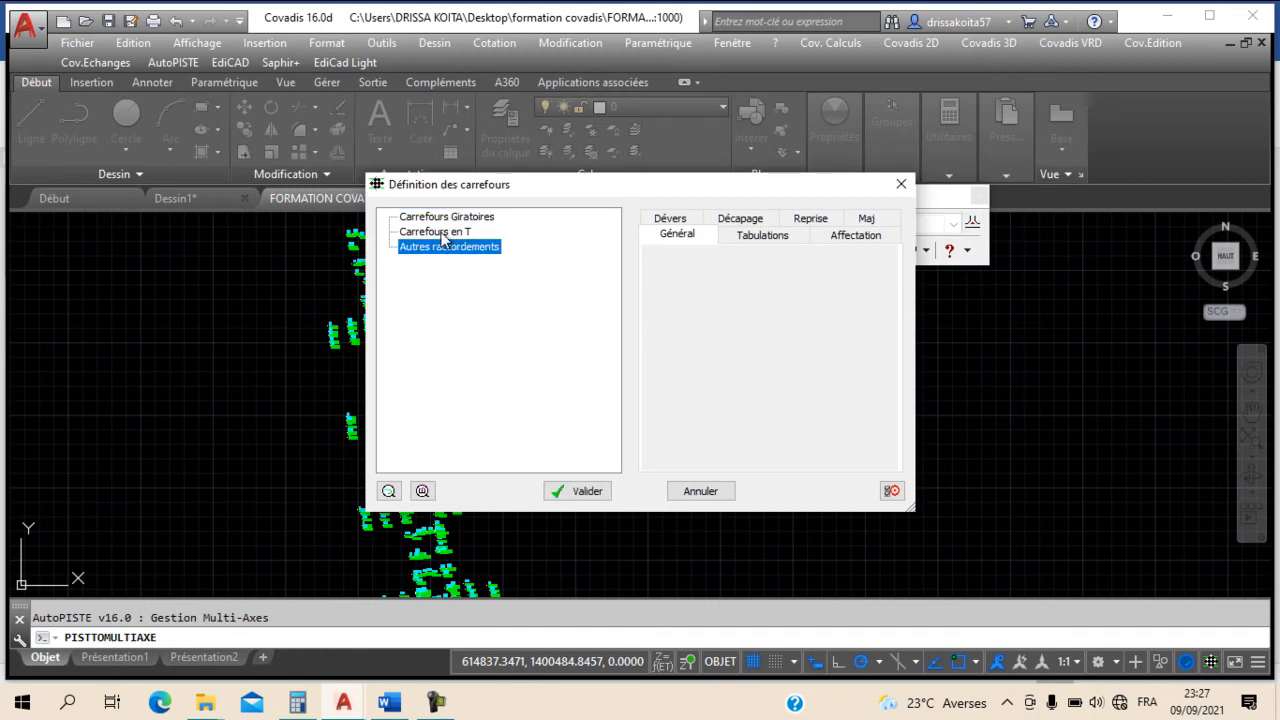
click(455, 233)
click(864, 218)
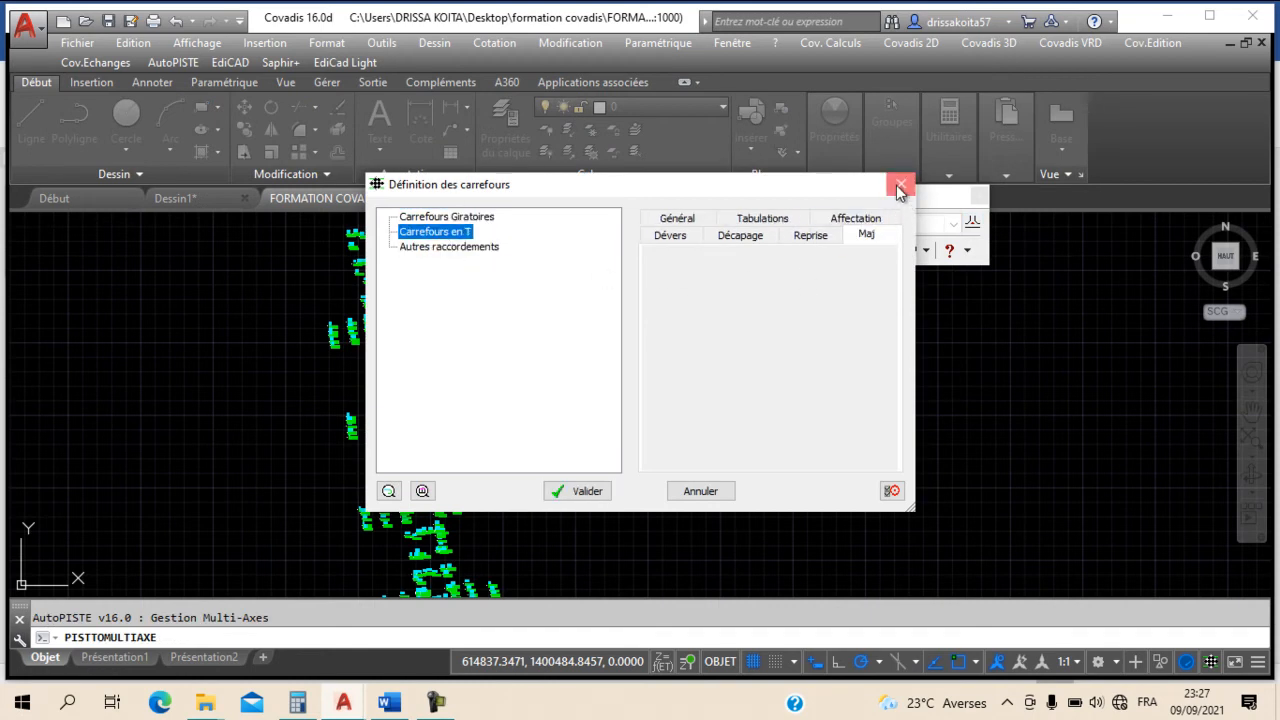
click(900, 188)
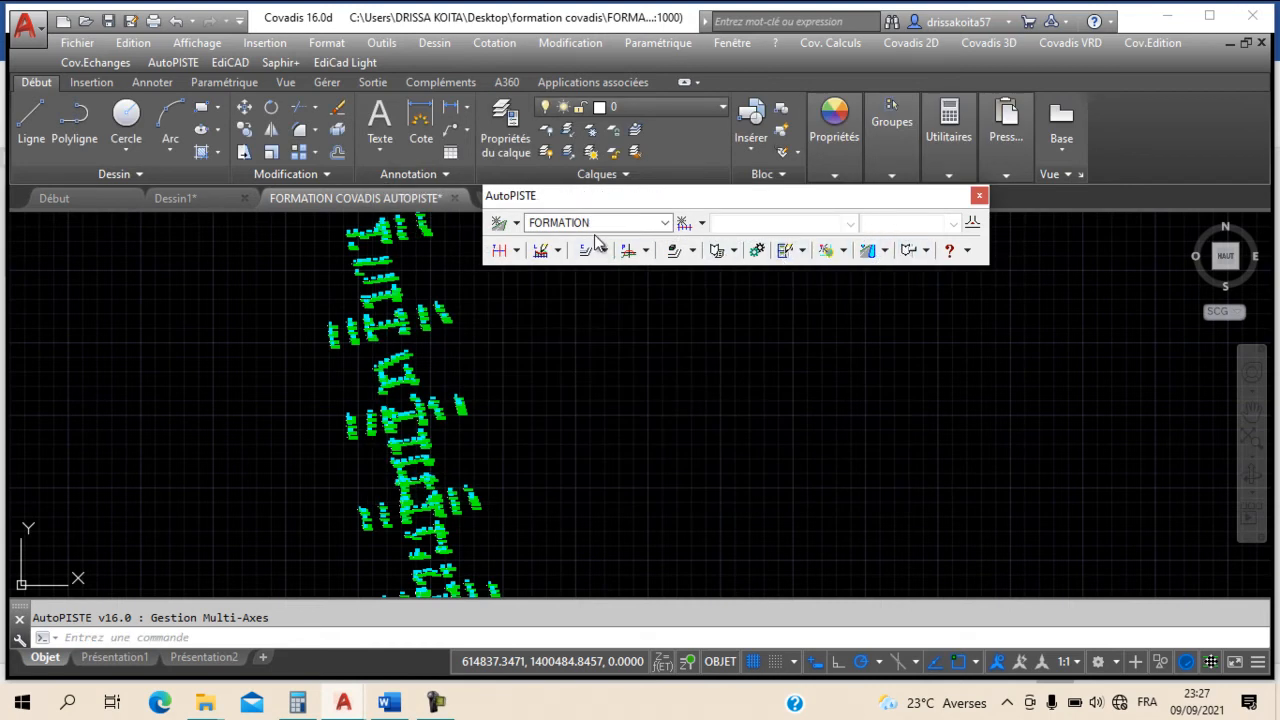
Step: Review AutoPISTE's general configuration settings and leave them without applying changes
click(702, 222)
click(645, 207)
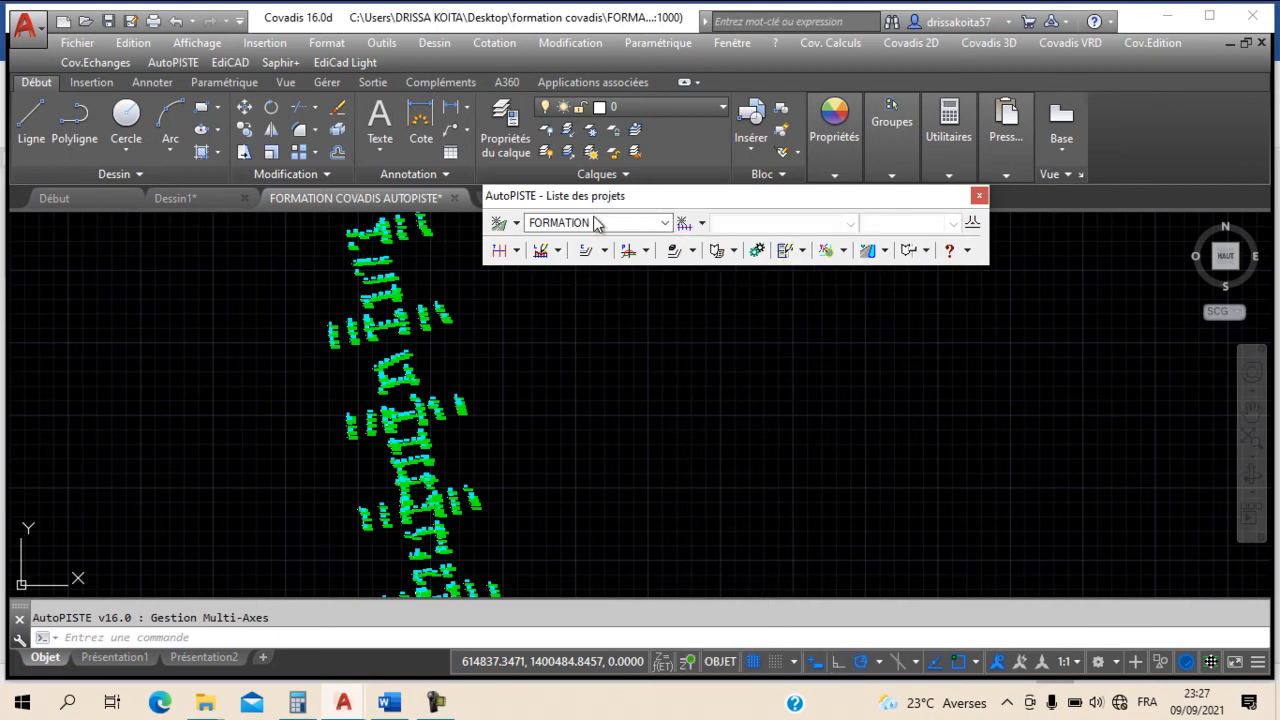
click(518, 252)
click(560, 207)
click(927, 252)
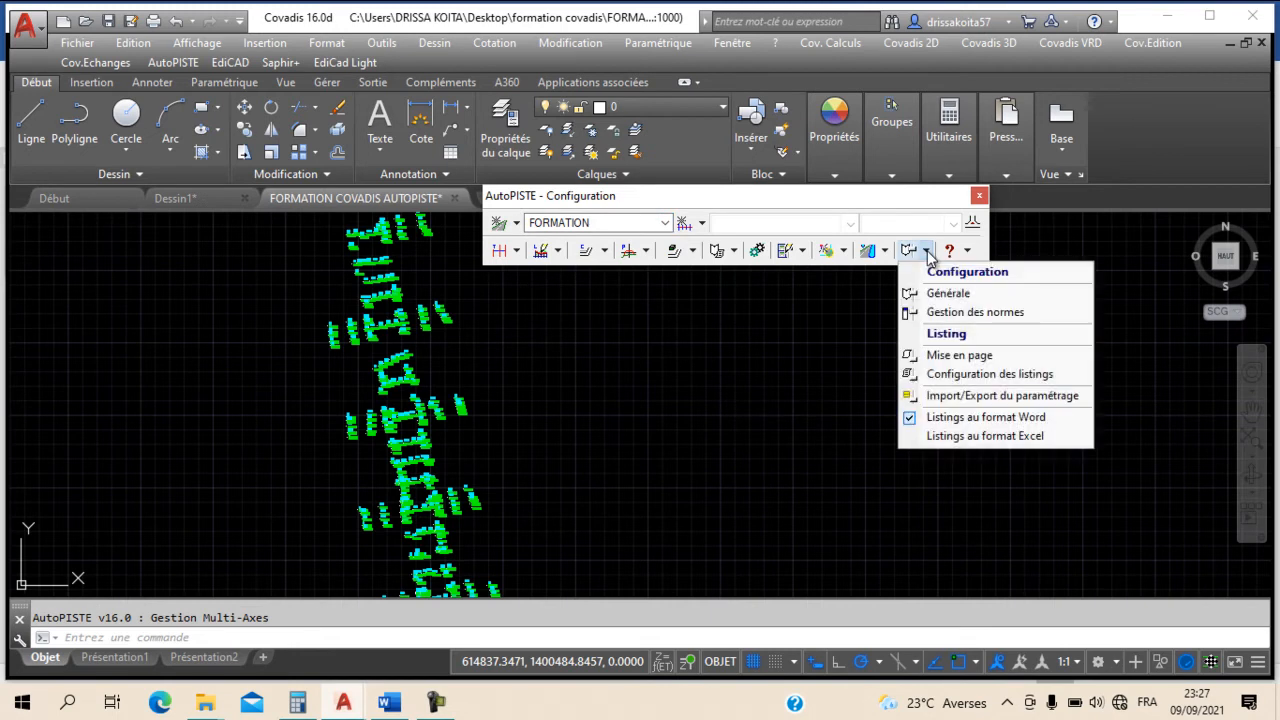
click(941, 293)
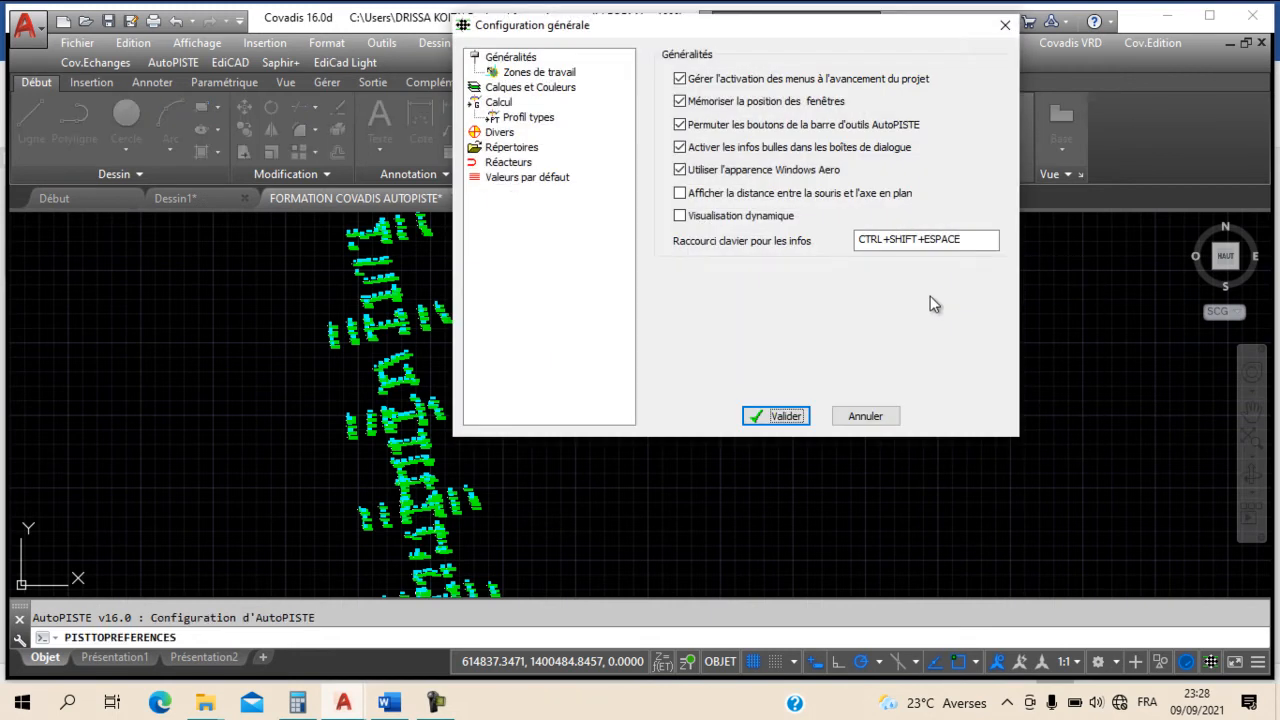
click(863, 417)
click(968, 252)
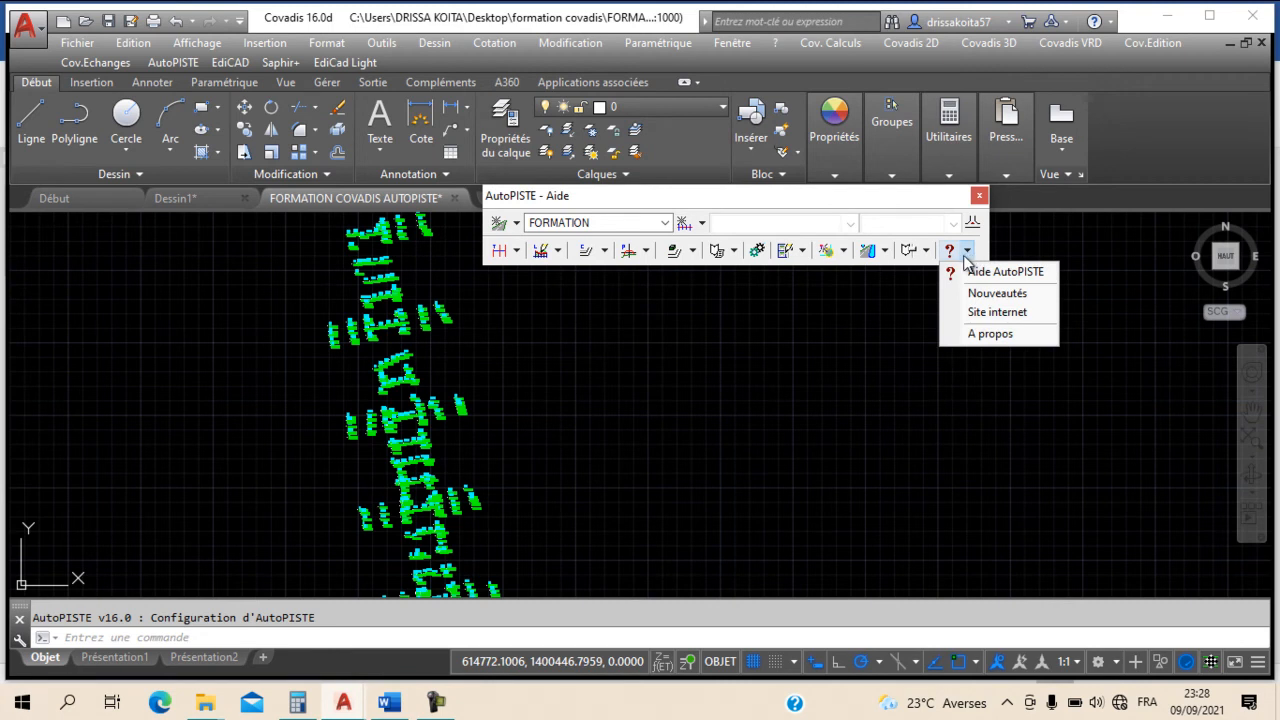
click(816, 201)
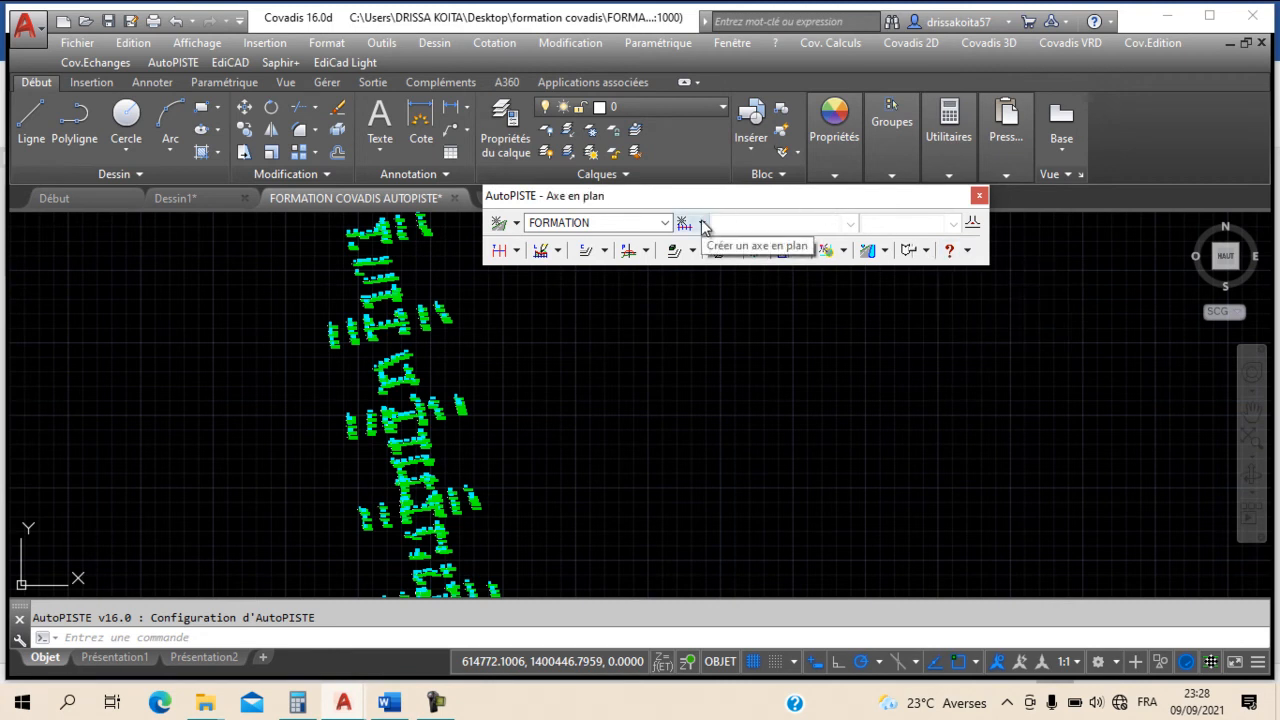
click(703, 224)
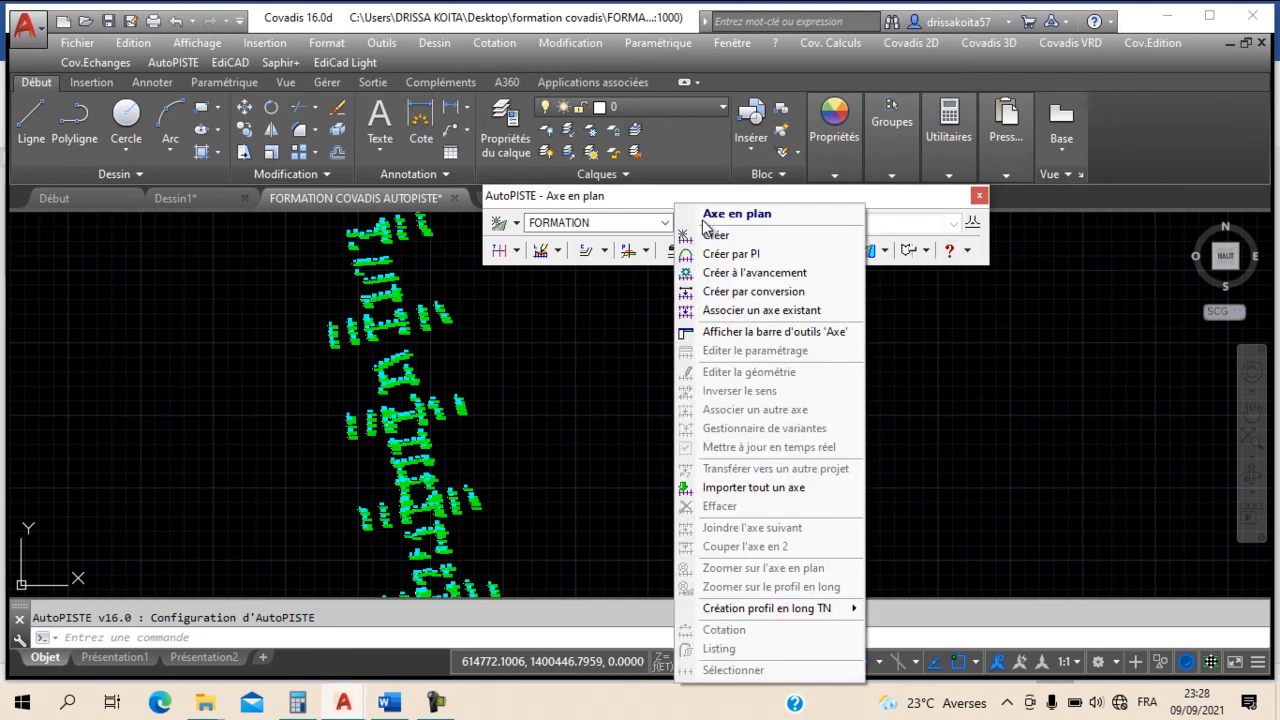
click(645, 200)
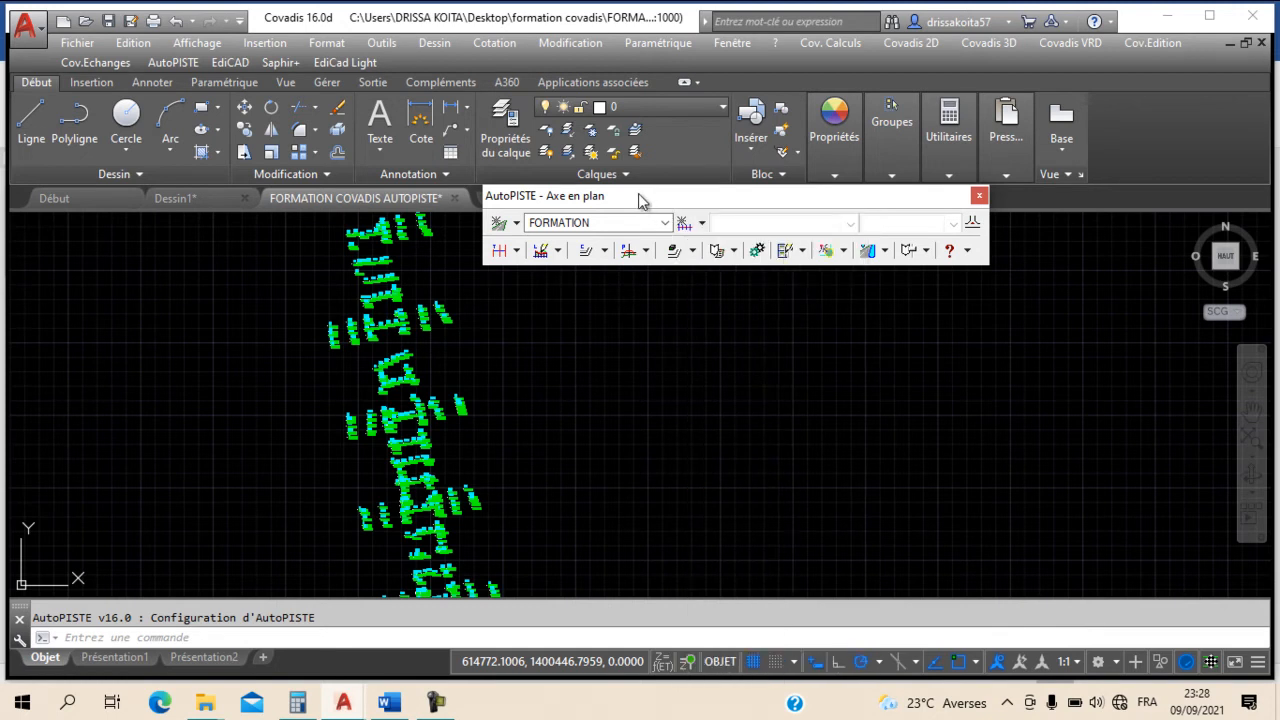
click(514, 251)
click(616, 207)
Step: Keep FORMATION as the active AutoPISTE project and open the settings for creating a new plan axis
click(664, 223)
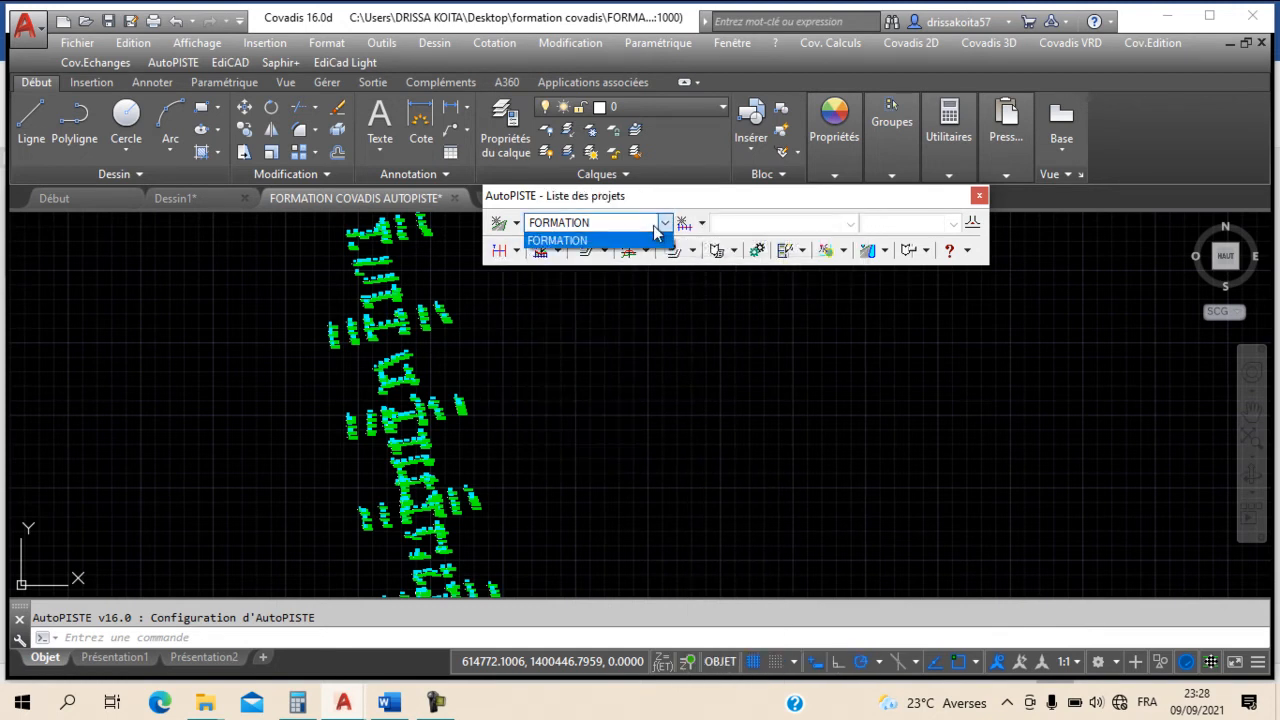
click(590, 240)
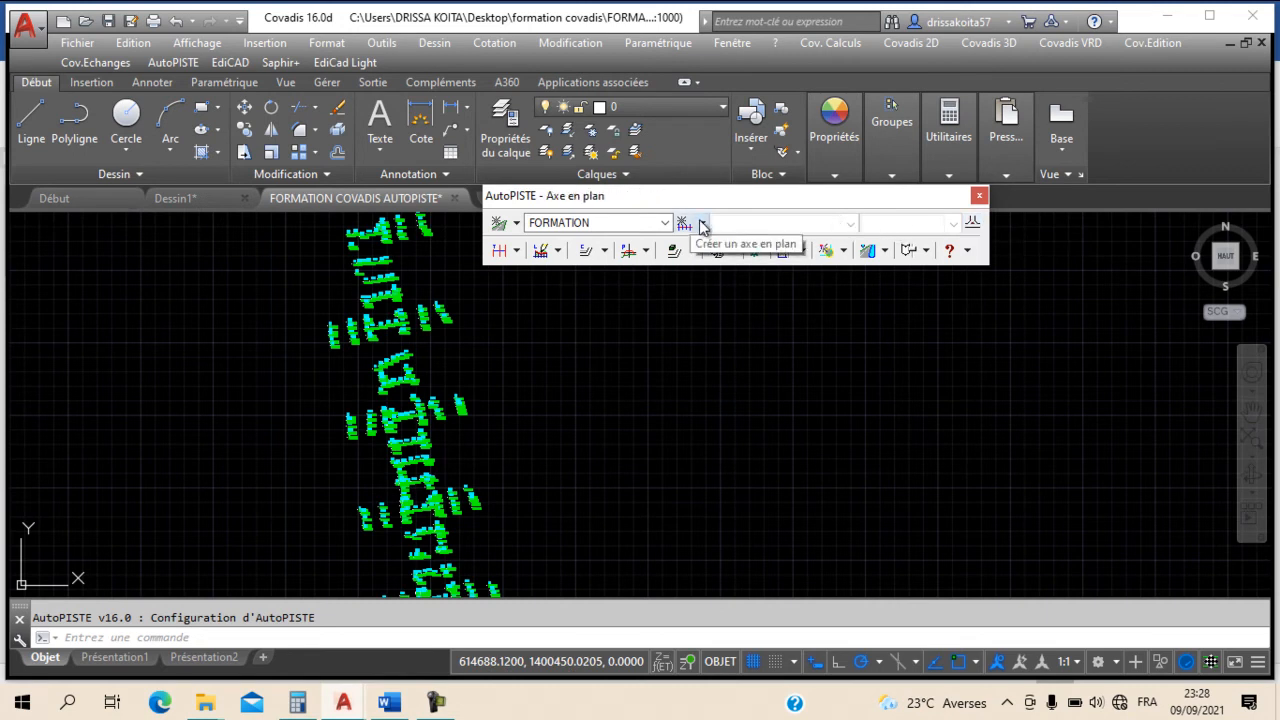
click(702, 224)
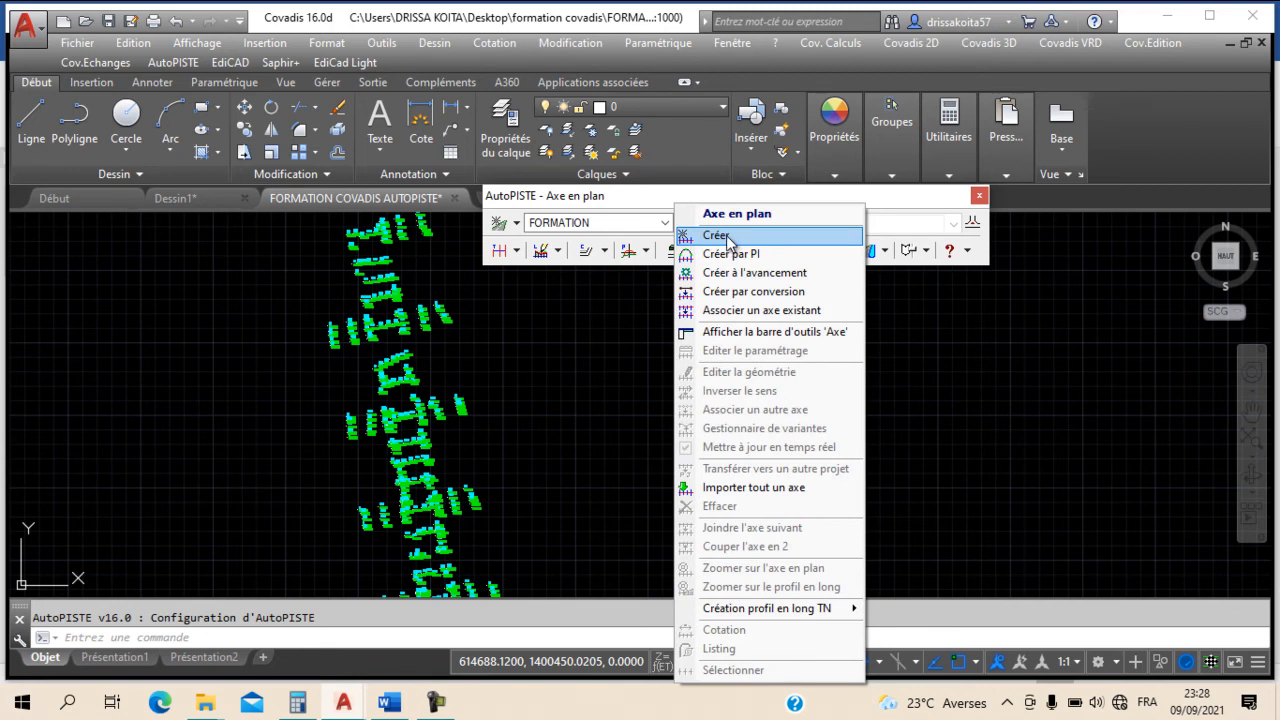
click(727, 237)
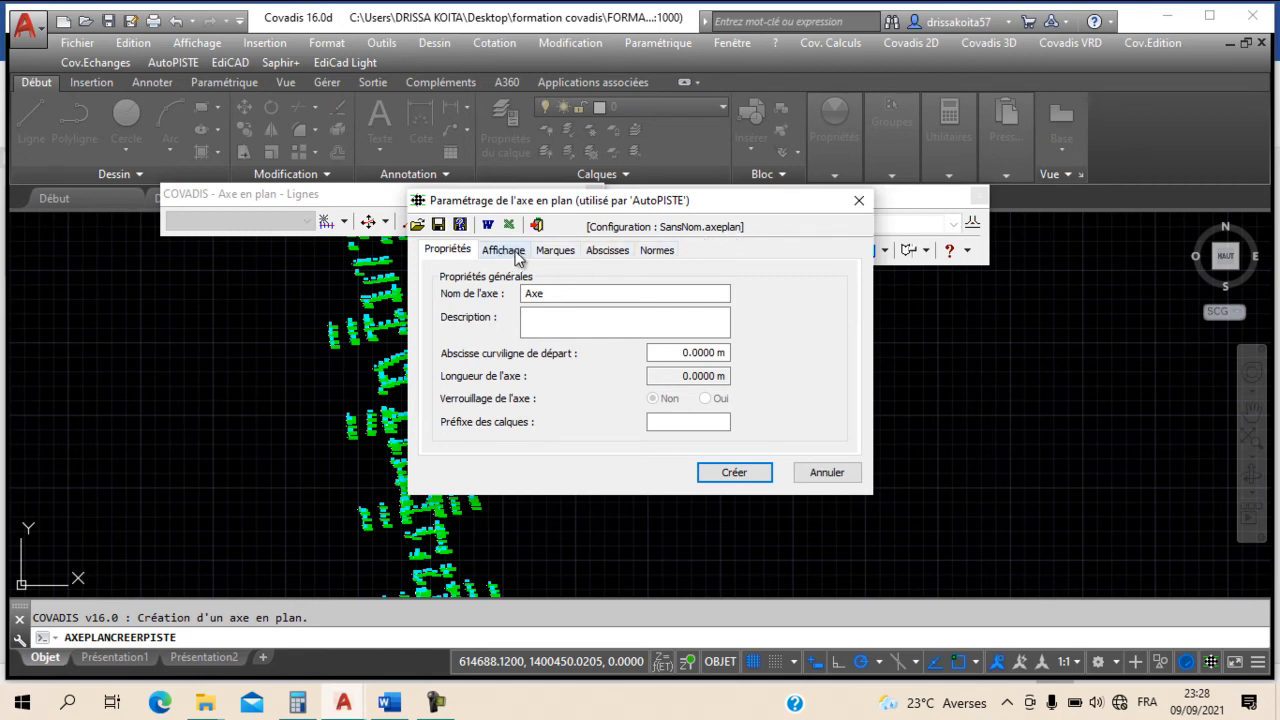
Step: Set the new axis's road standard type to ARP at chainage 0.00
click(659, 251)
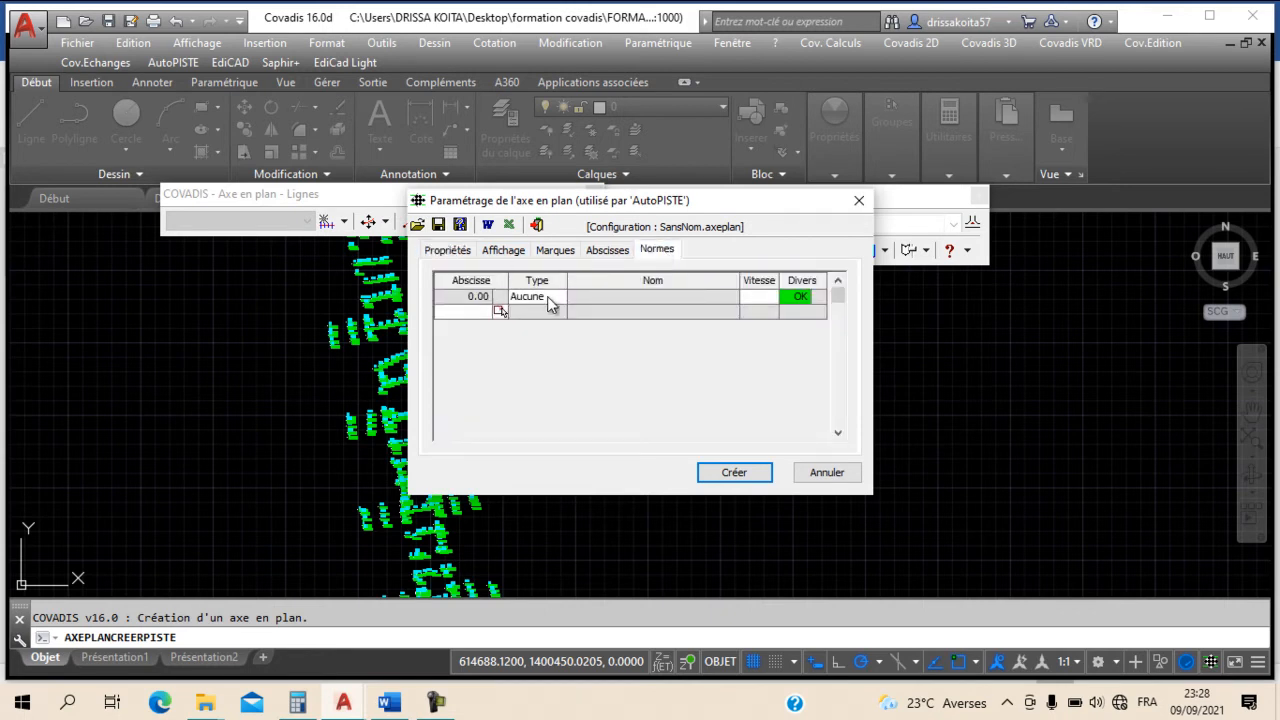
click(549, 302)
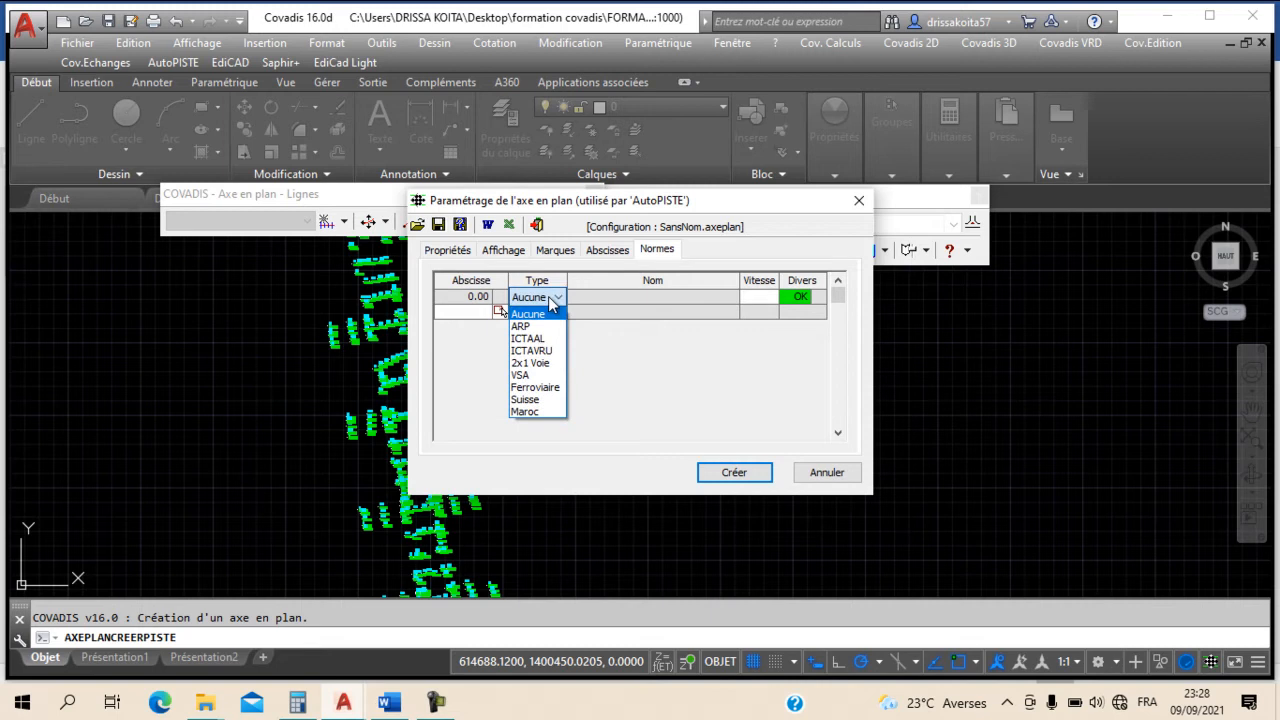
click(664, 256)
click(560, 297)
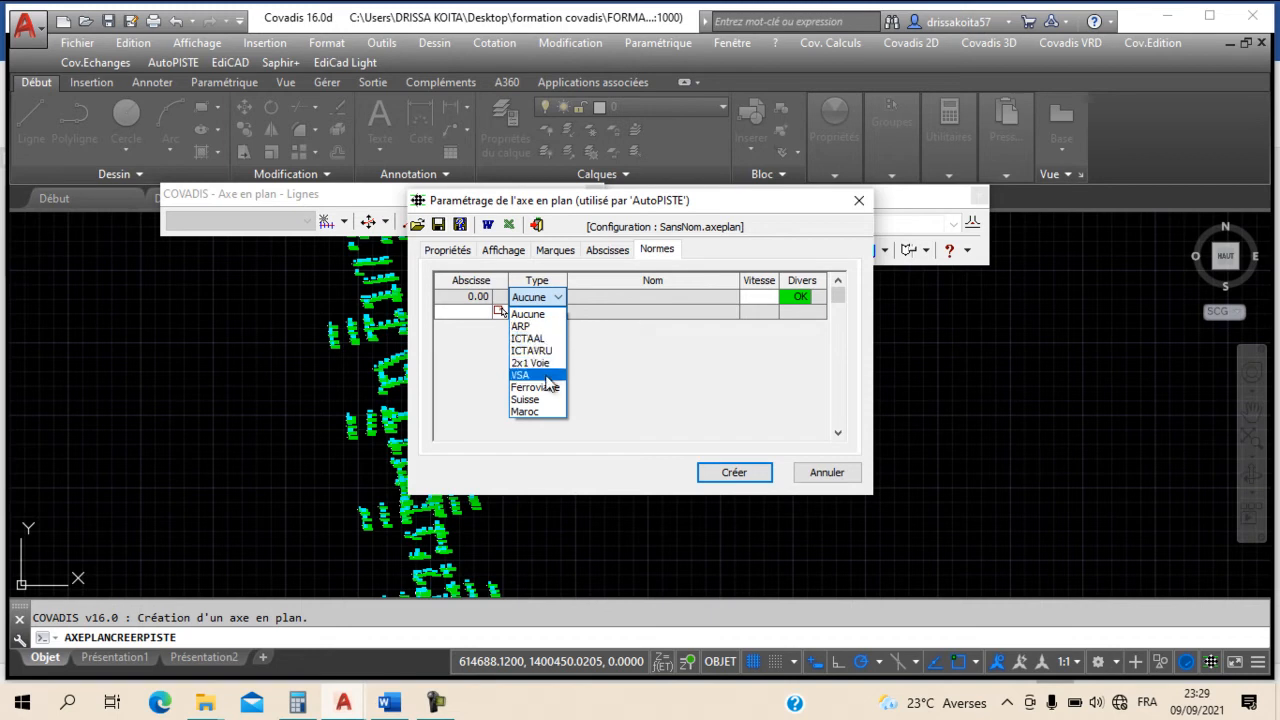
click(534, 327)
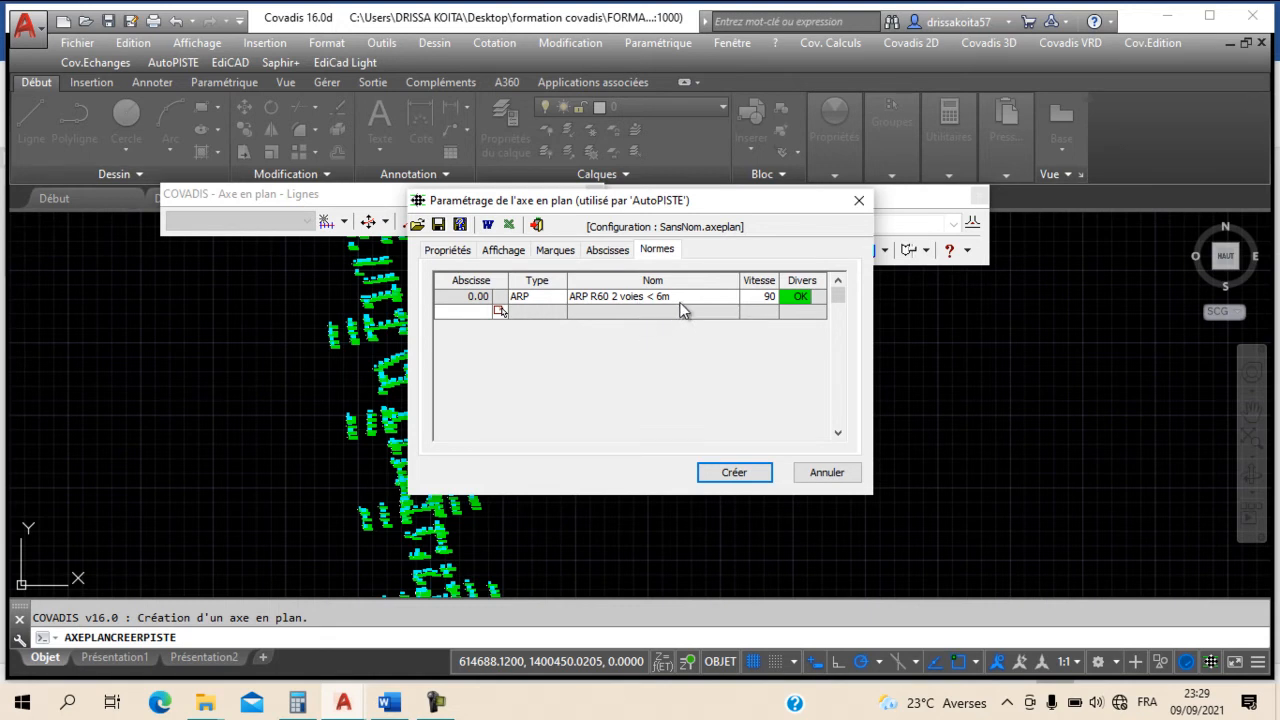
Step: Review the available ARP standard names and keep ARP R60 2 voies < 6m for the axis
click(760, 299)
text(50)
click(733, 298)
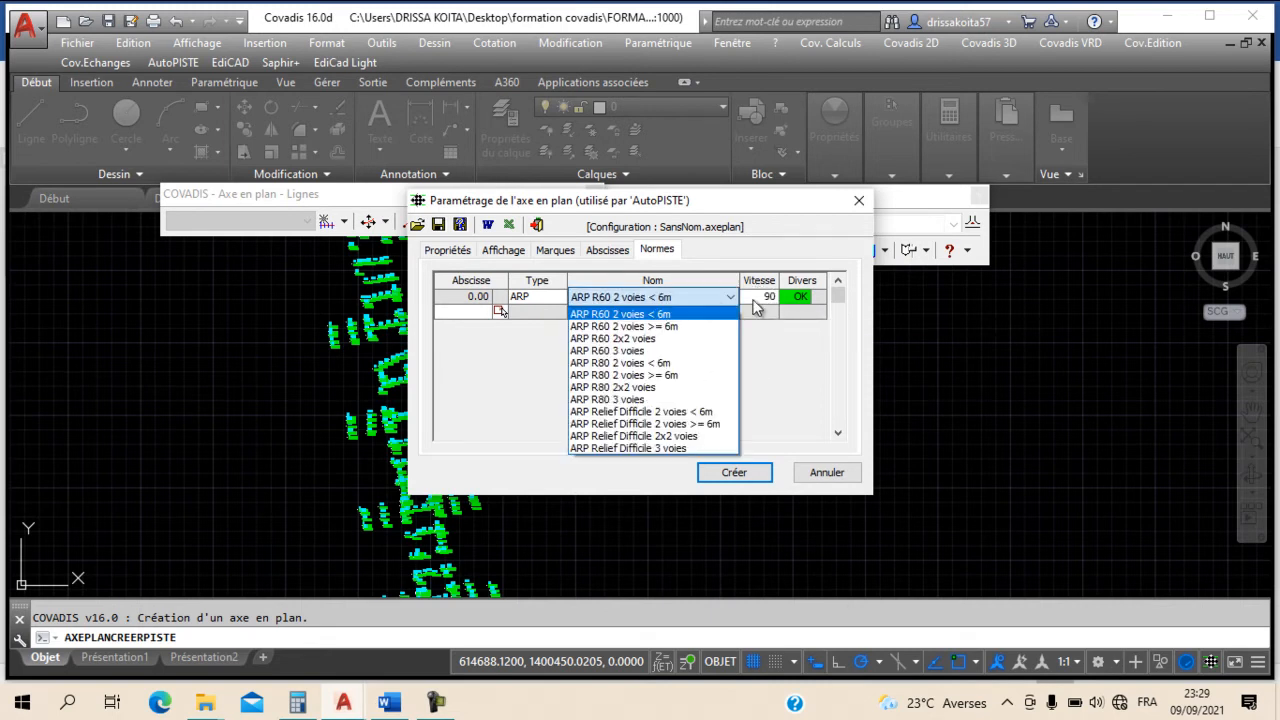
click(760, 298)
click(703, 297)
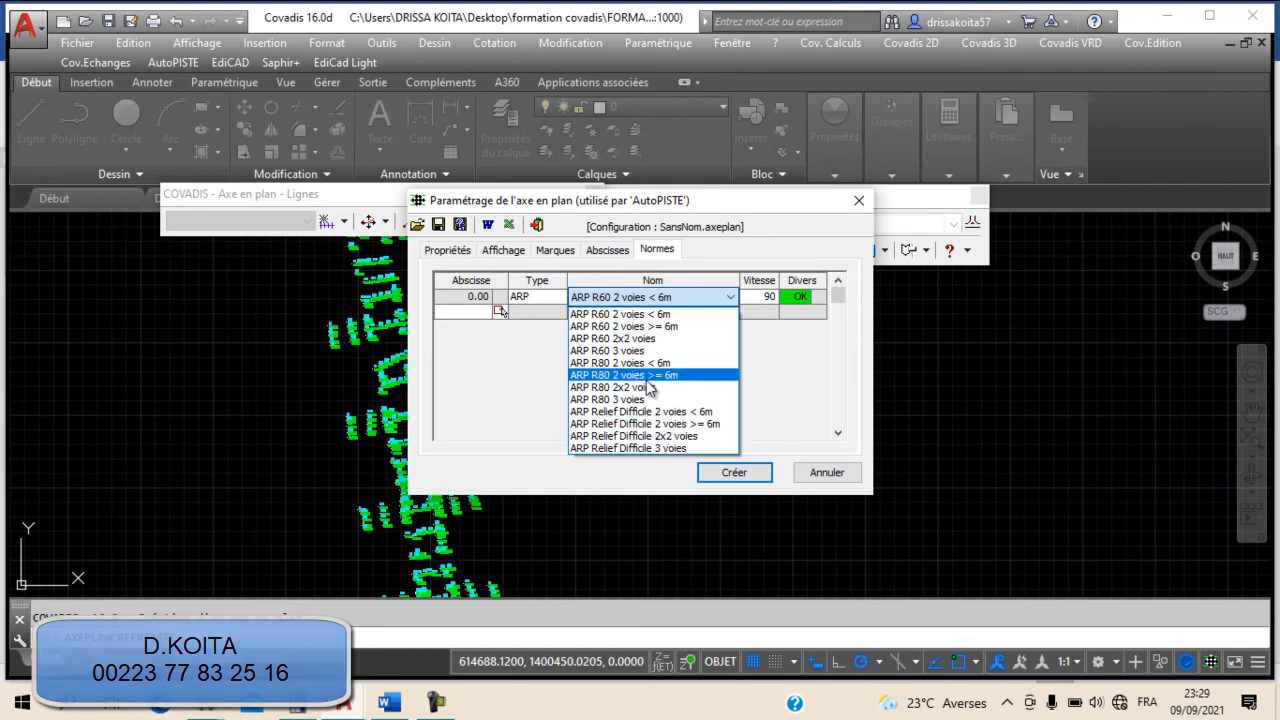
click(775, 372)
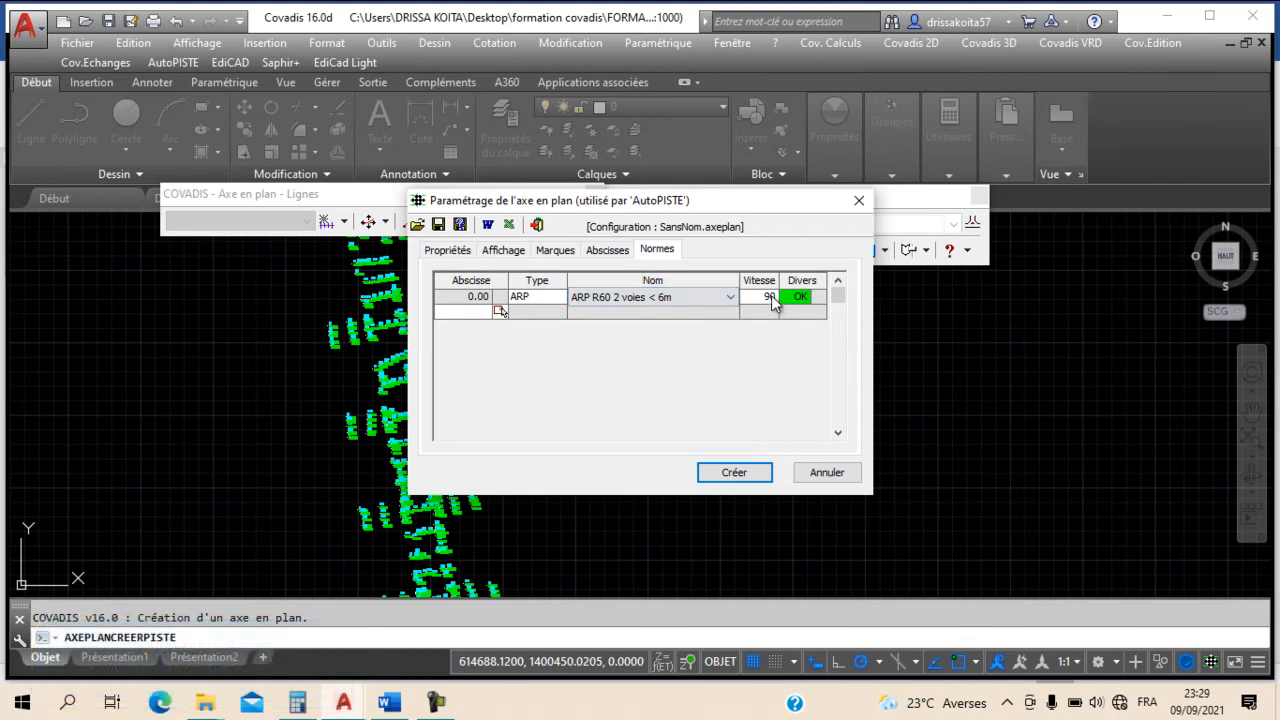
click(598, 299)
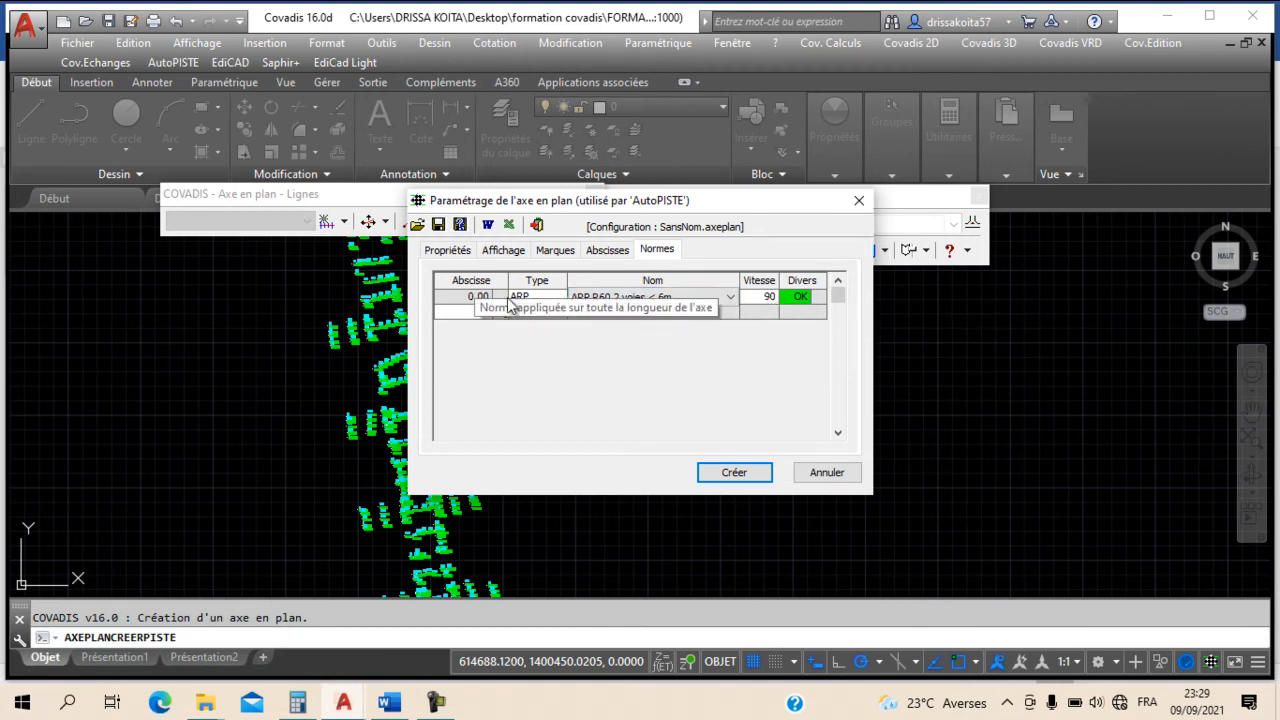
Step: Try design speeds of 80, 50, 40 and 10 for the axis's ARP standard
click(769, 299)
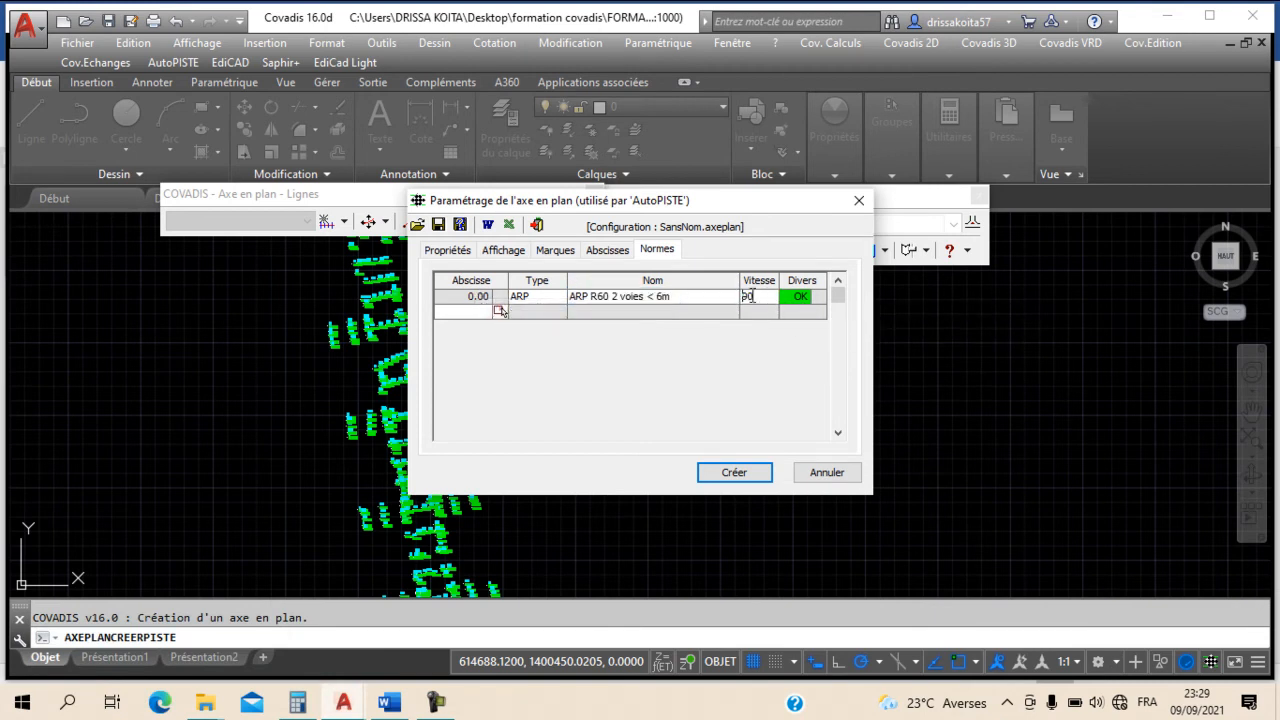
text(80)
drag(759, 298, 706, 300)
text(50)
click(750, 311)
click(764, 299)
text(4)
click(741, 313)
click(764, 299)
text(0)
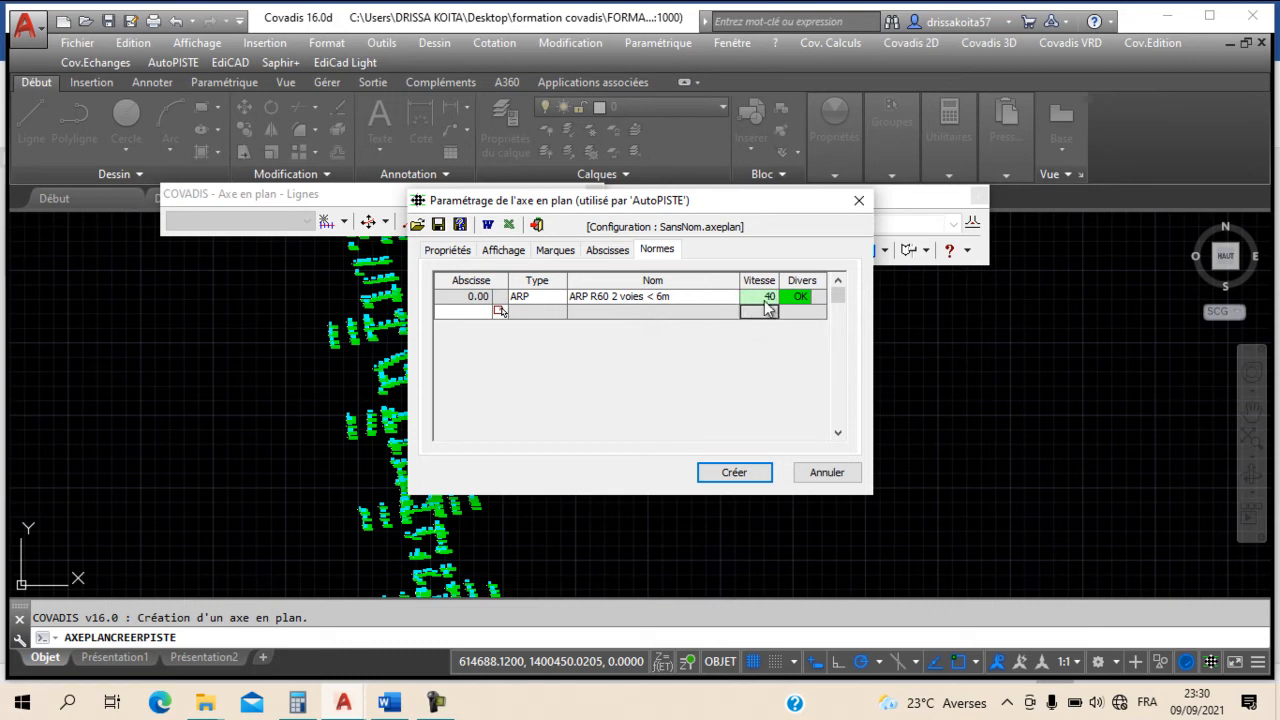
drag(766, 299, 683, 310)
text(10)
click(762, 312)
Step: Set the design speed of the axis's ARP R60 2 voies < 6m standard to 60
click(770, 297)
drag(766, 297, 649, 310)
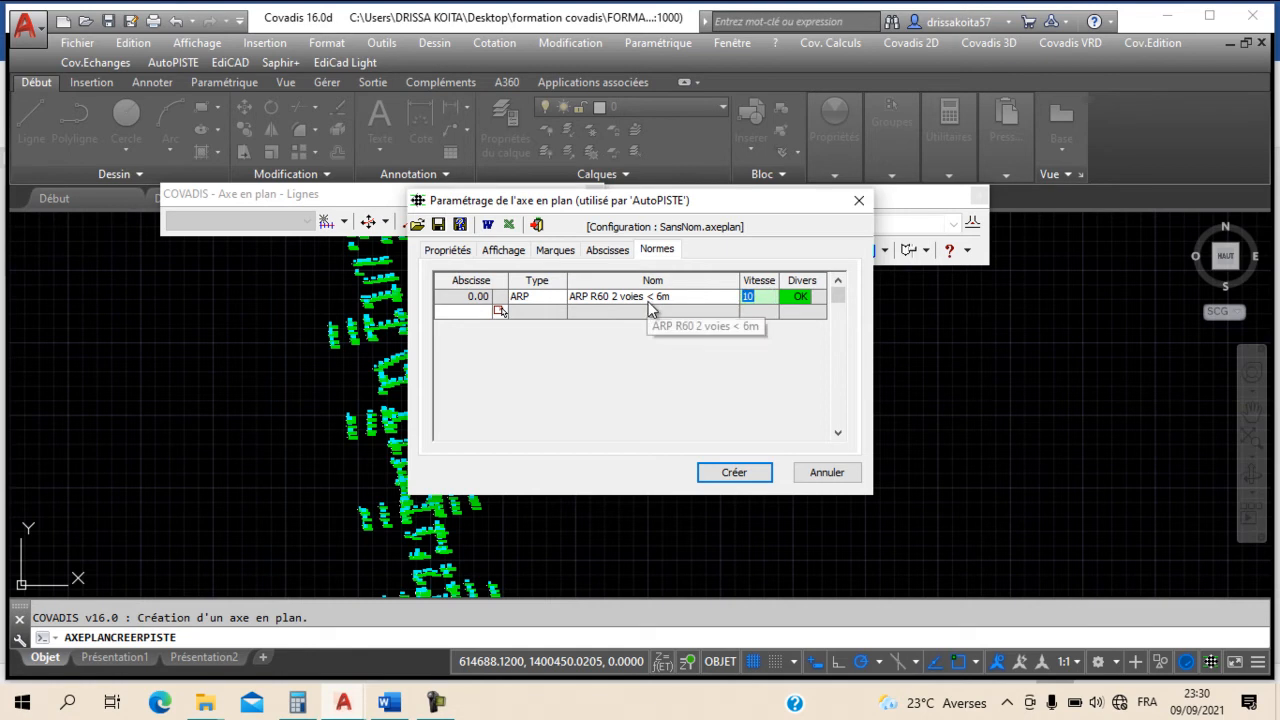
text(62)
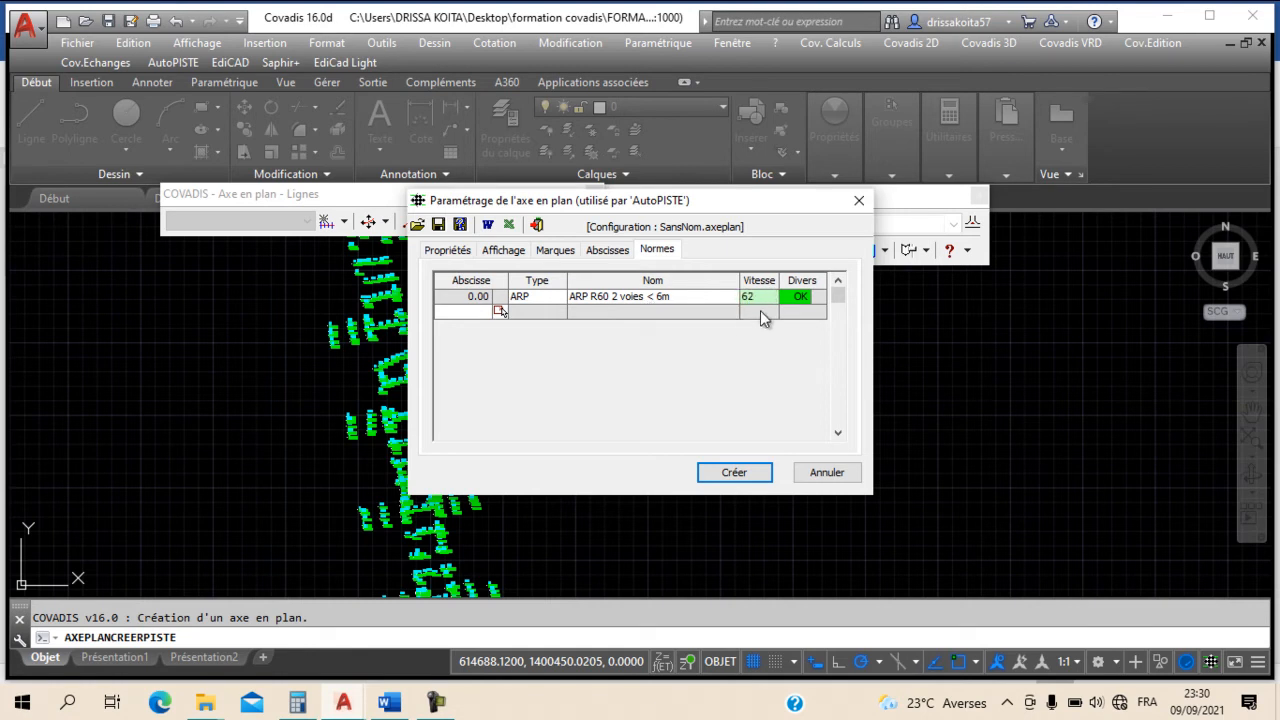
text(0)
click(766, 313)
click(768, 298)
click(787, 303)
click(476, 296)
click(774, 309)
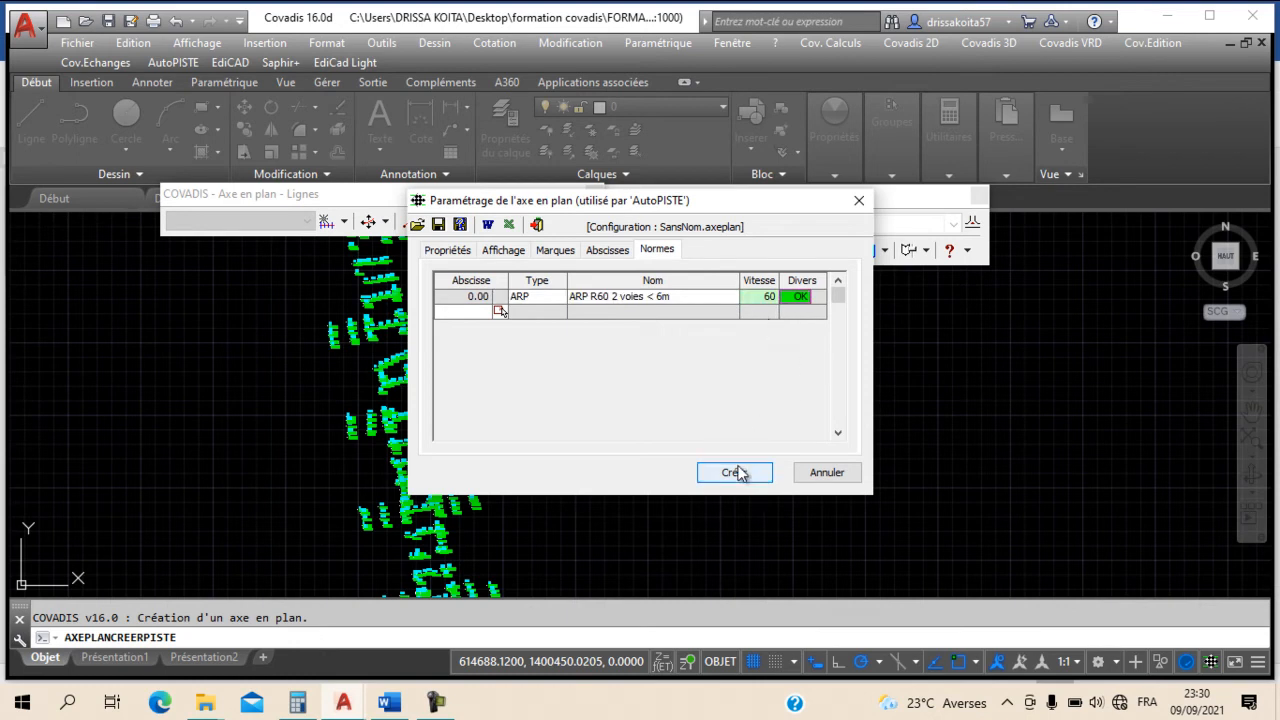
Step: Name the new axis AXE EN PLAN in its general properties
click(450, 252)
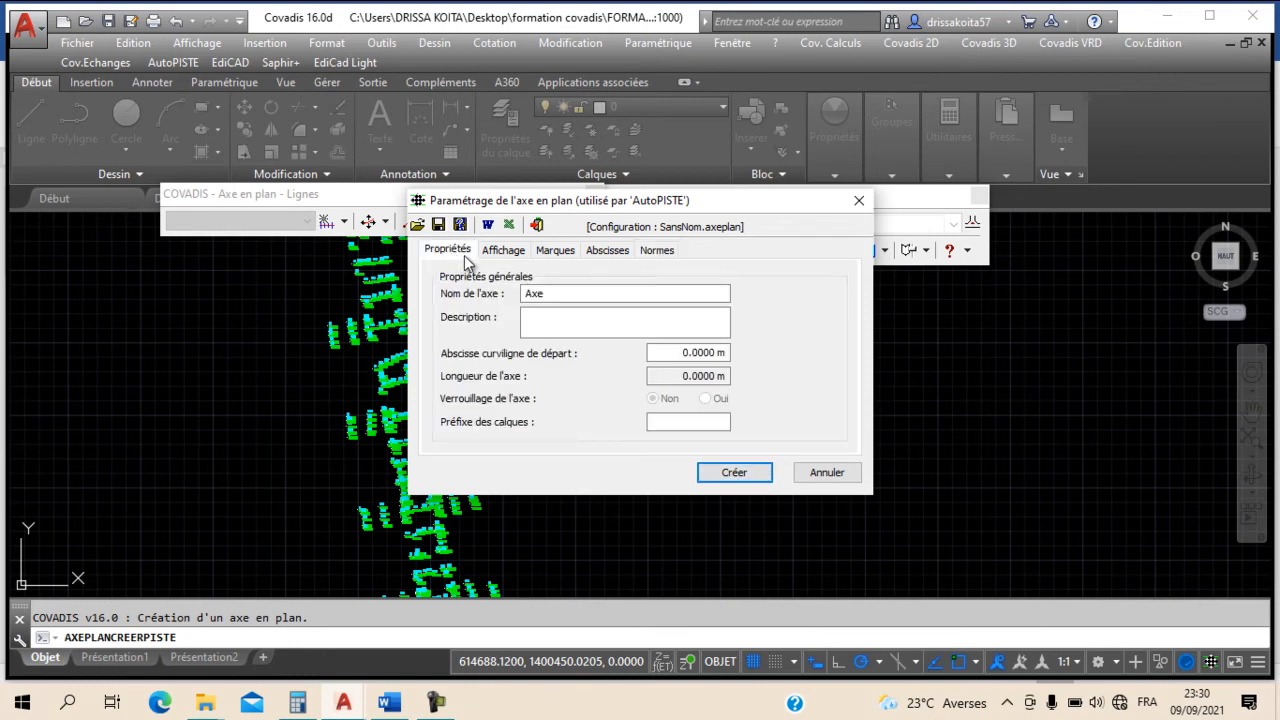
double_click(557, 294)
click(557, 294)
text(EN)
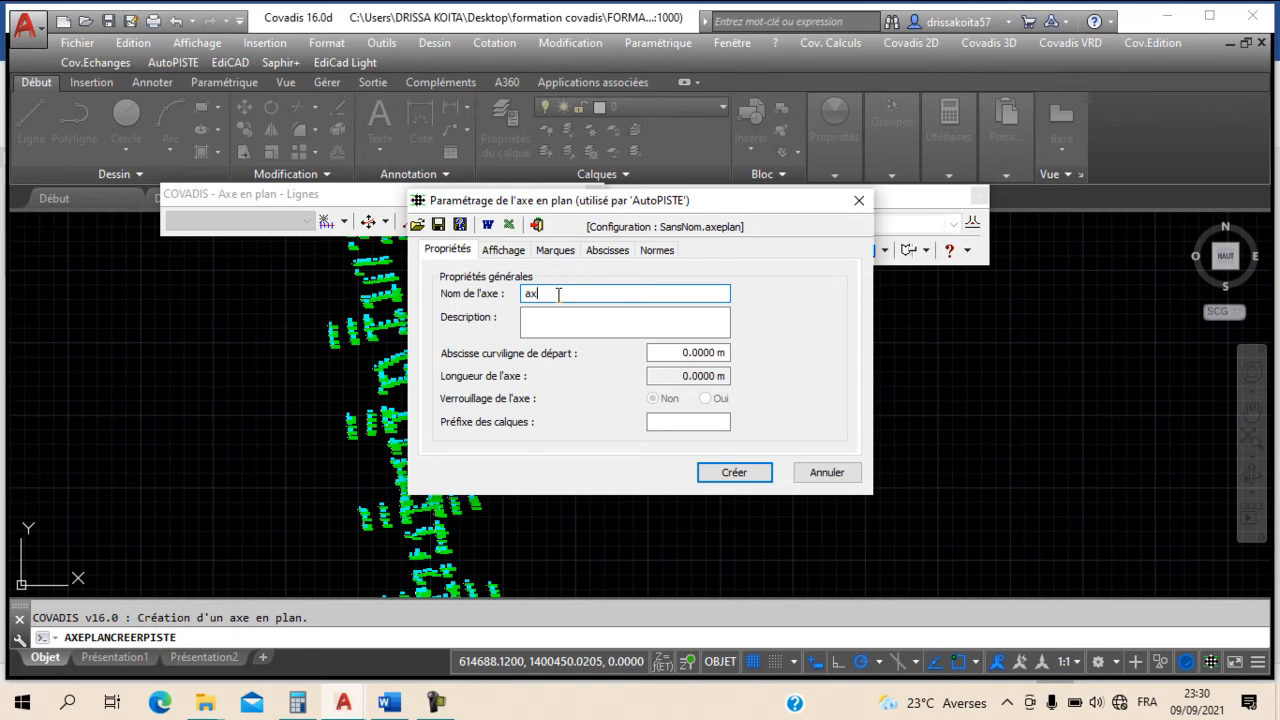
key(BackSpace)
key(BackSpace)
key(BackSpace)
key(BackSpace)
text(AXE EN)
Step: Review the axis's display, chainage and marker settings without changing them, and create the plan axis
click(500, 251)
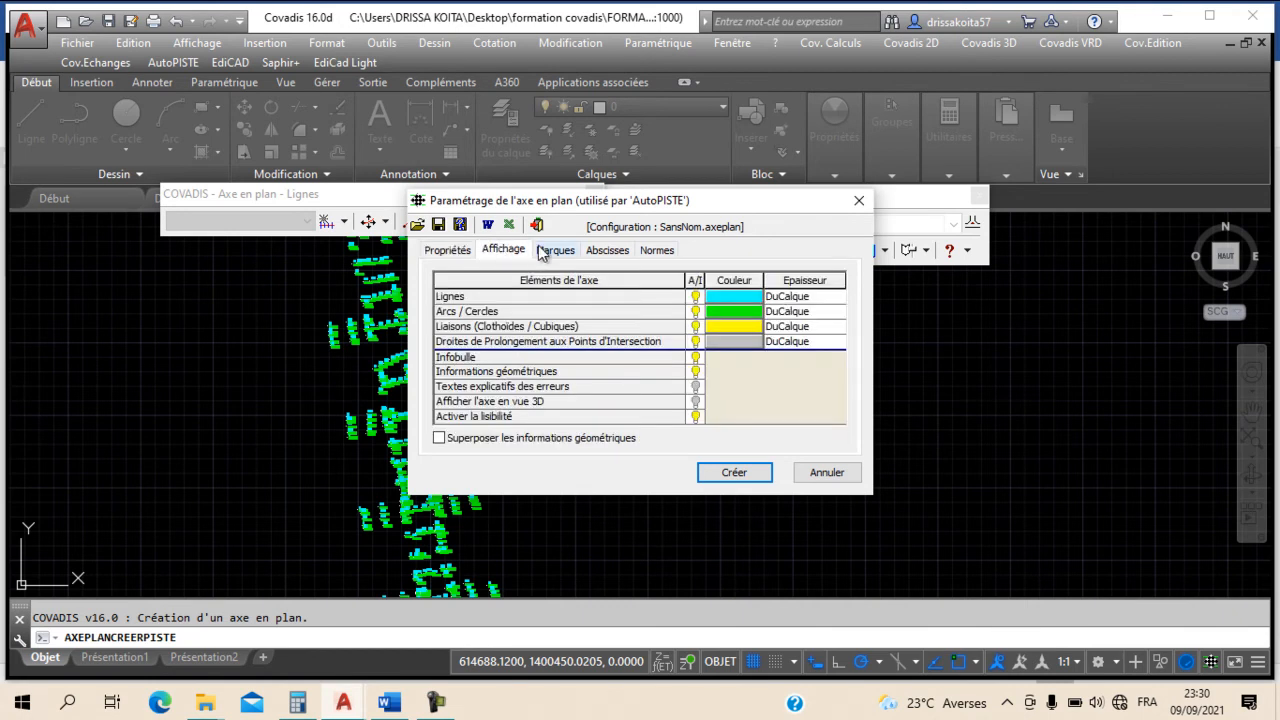
click(626, 253)
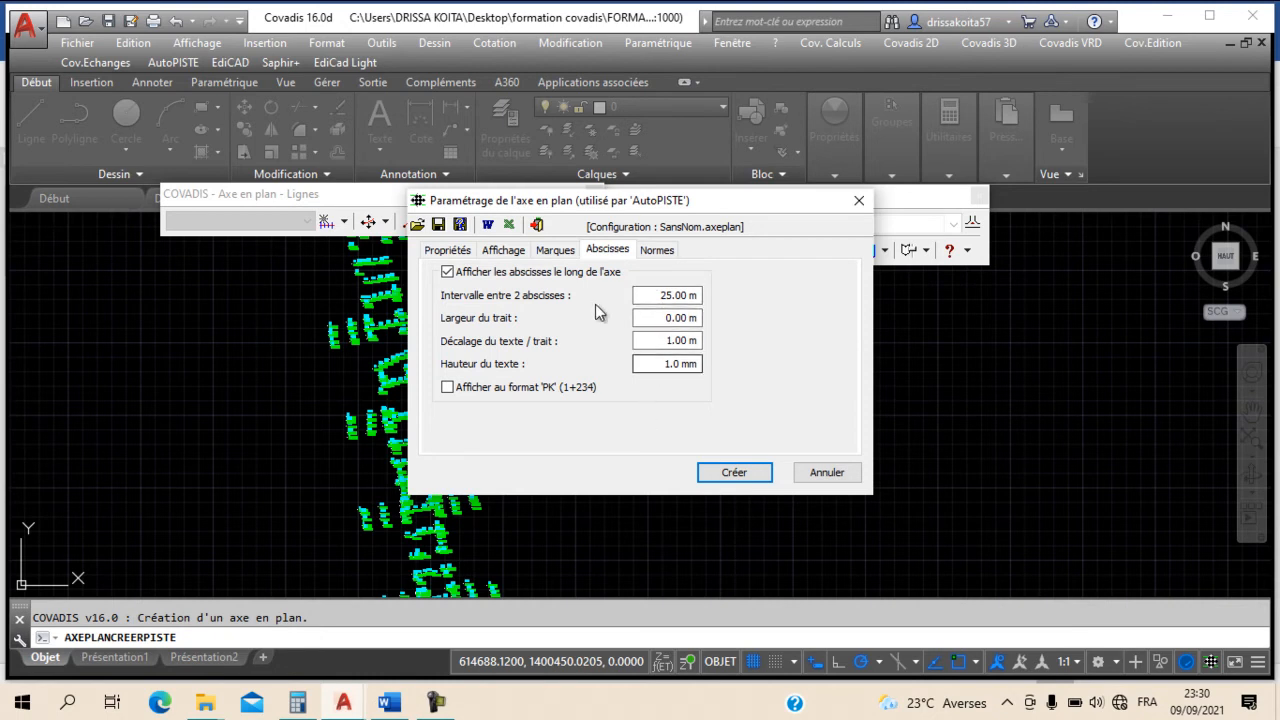
click(556, 251)
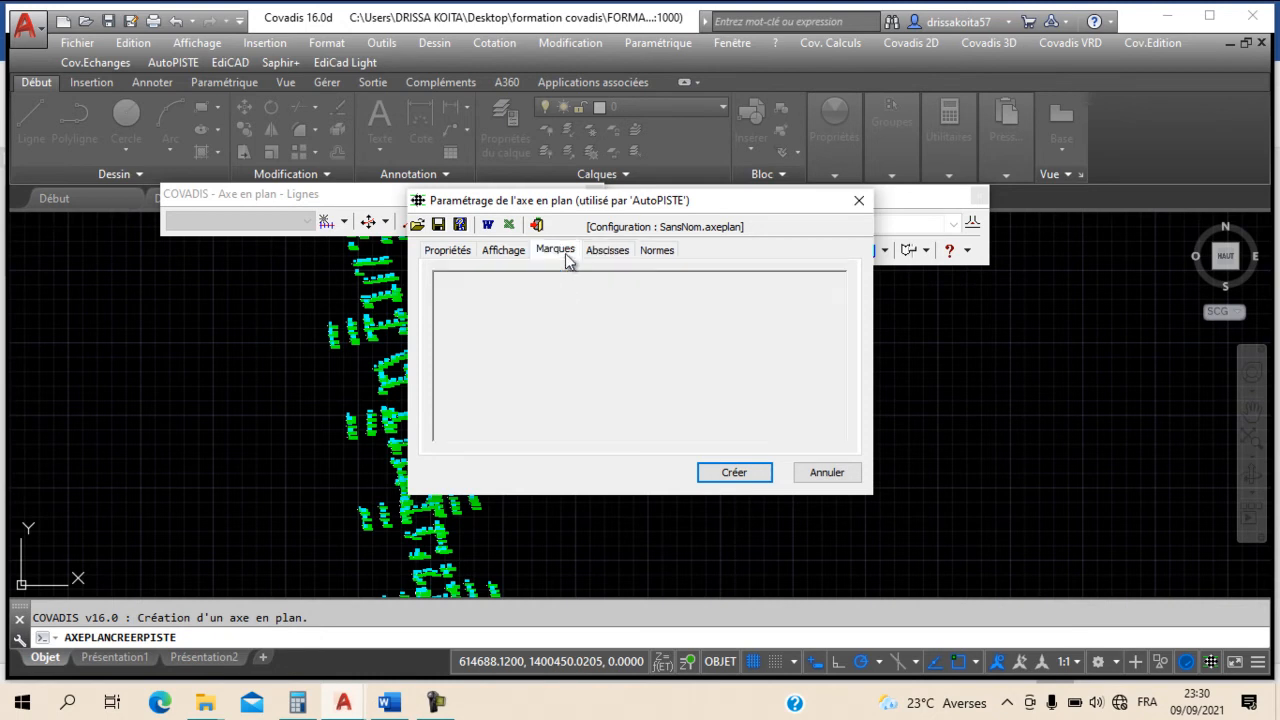
click(503, 251)
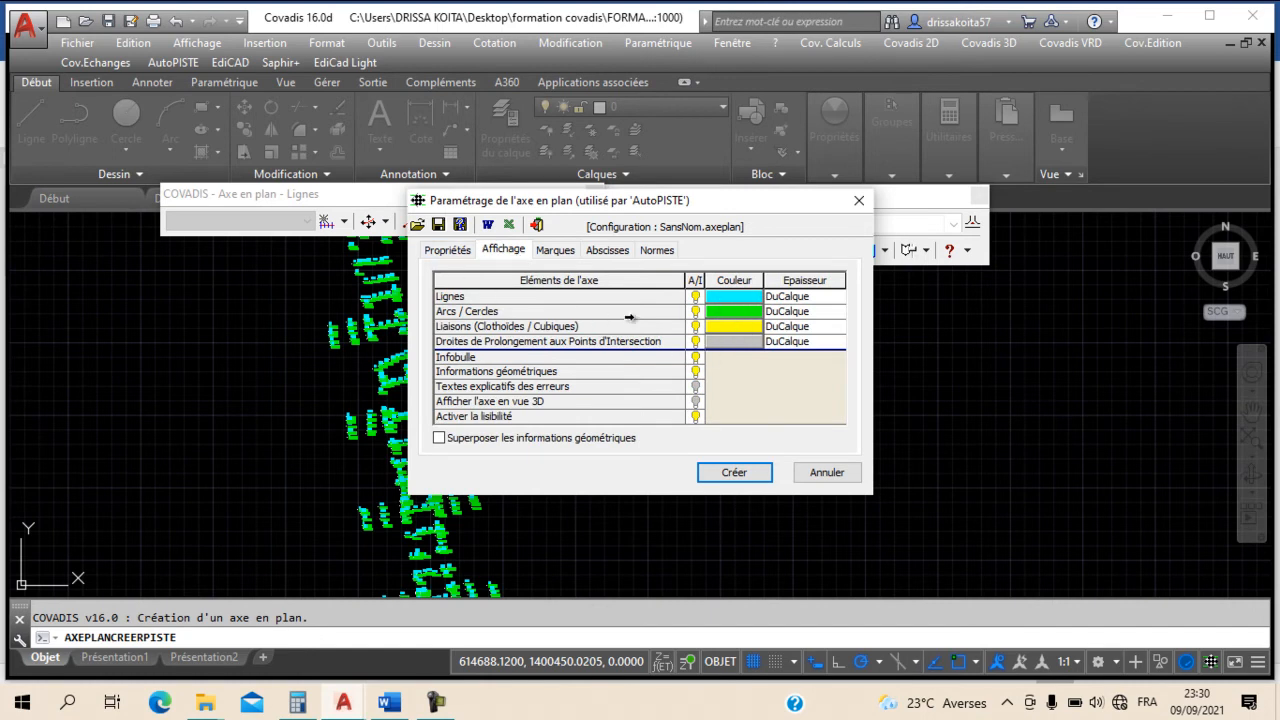
click(460, 252)
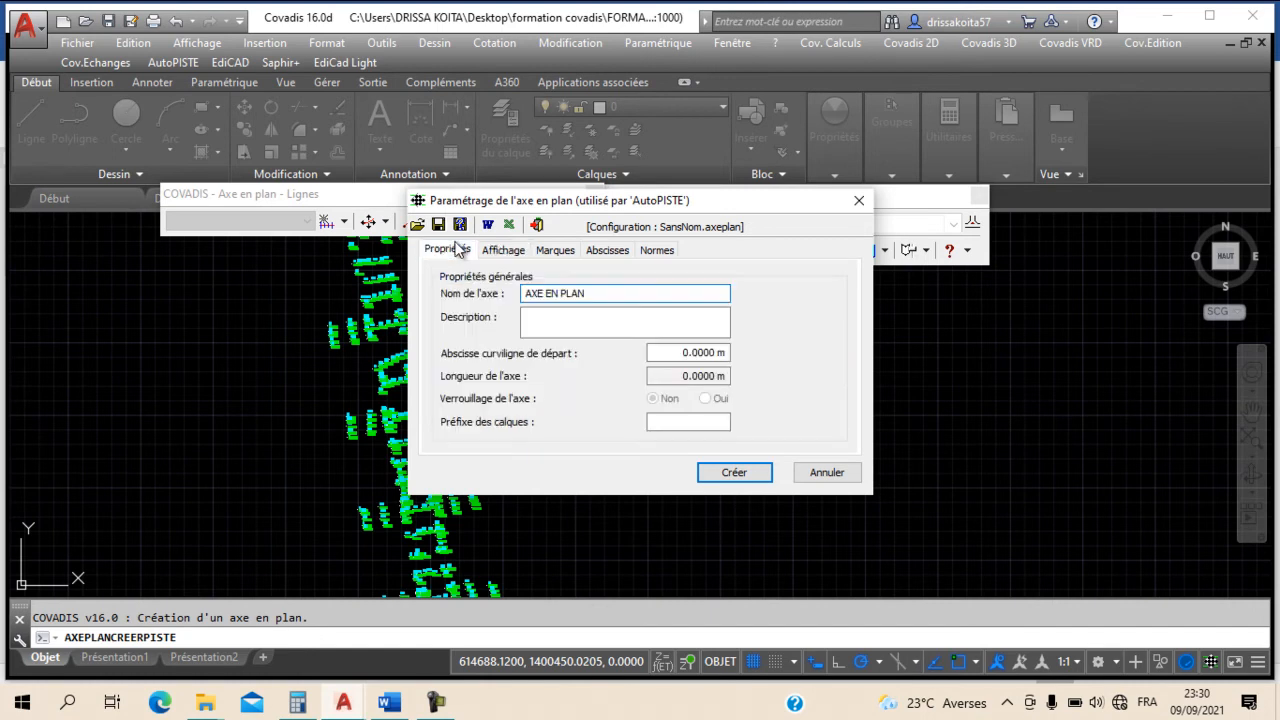
click(717, 473)
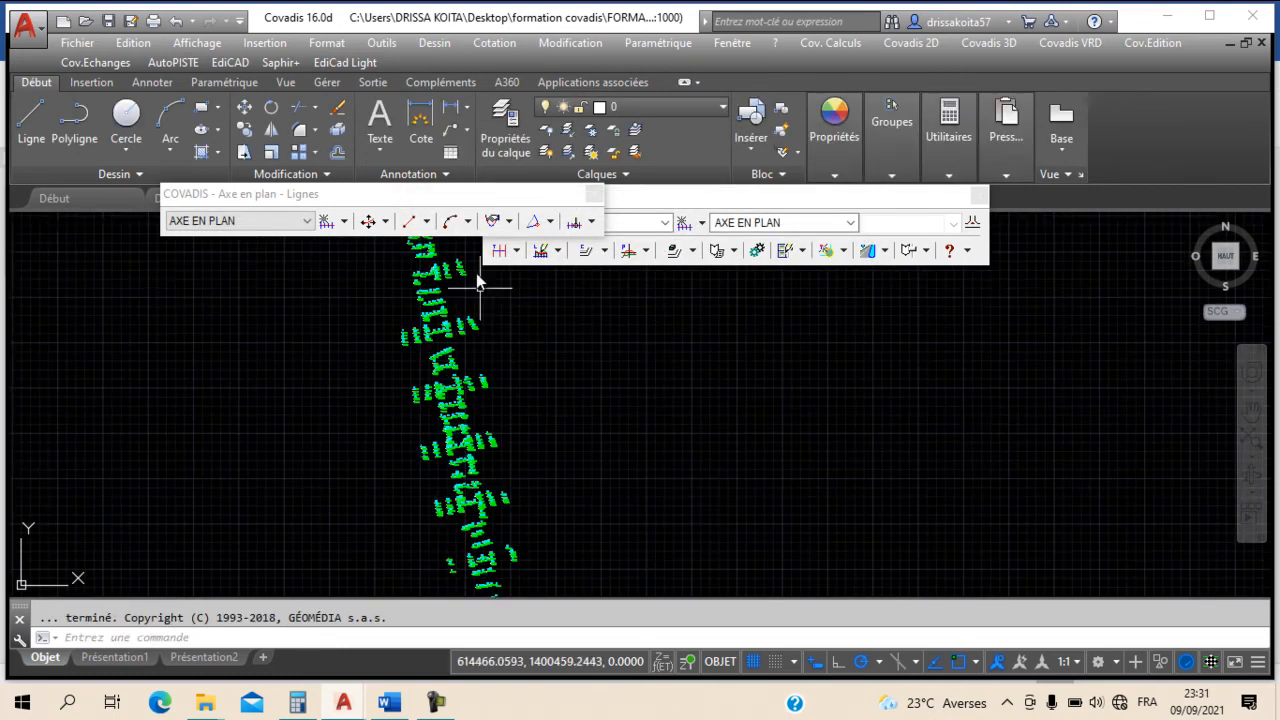
Step: Move the COVADIS plan axis toolbar clear of the AutoPISTE toolbar and the survey points
drag(415, 204, 860, 315)
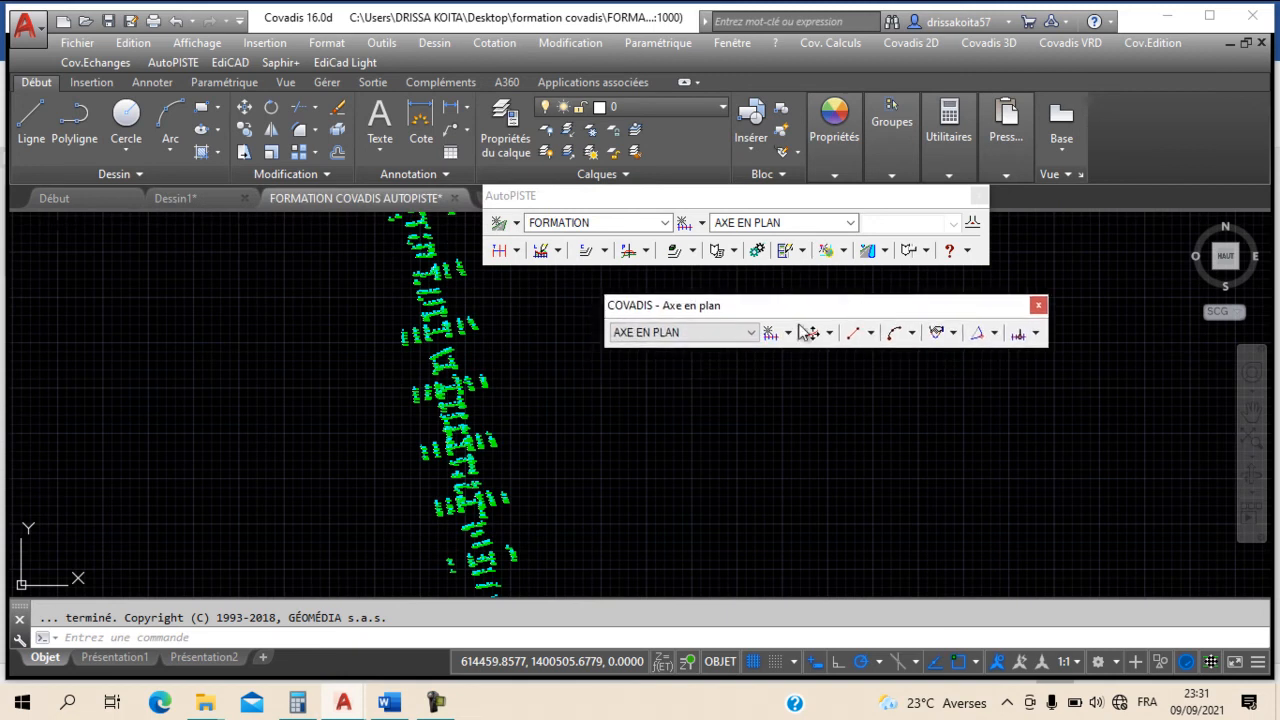
scroll(503, 358, up, 5)
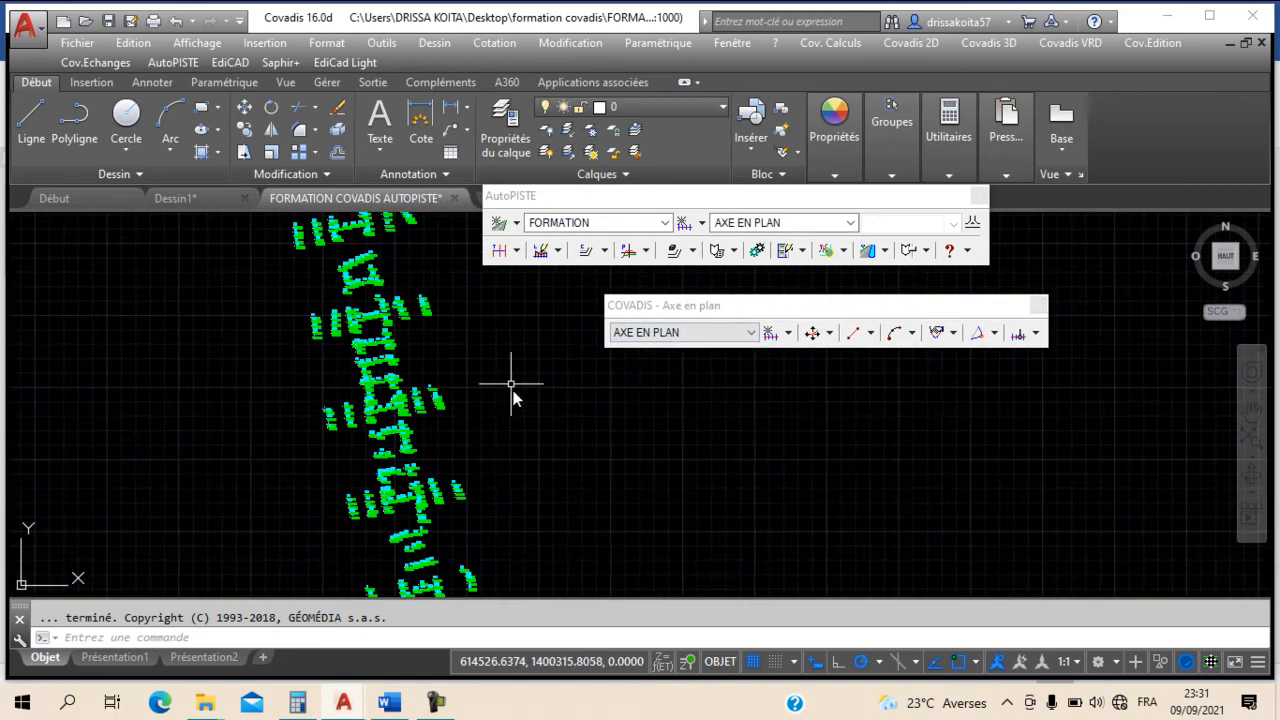
scroll(420, 448, down, 5)
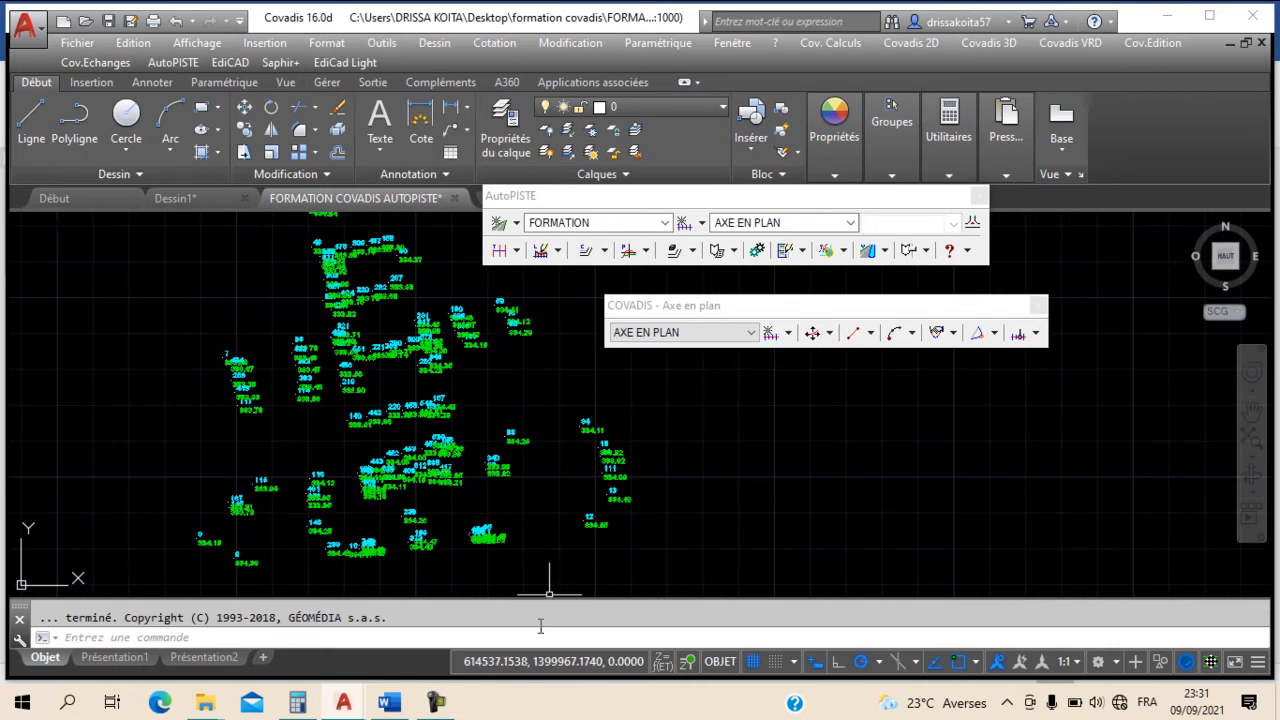
Step: Switch to Word to check the training programme in programme covadis.docx, and return to the Covadis drawing
click(389, 703)
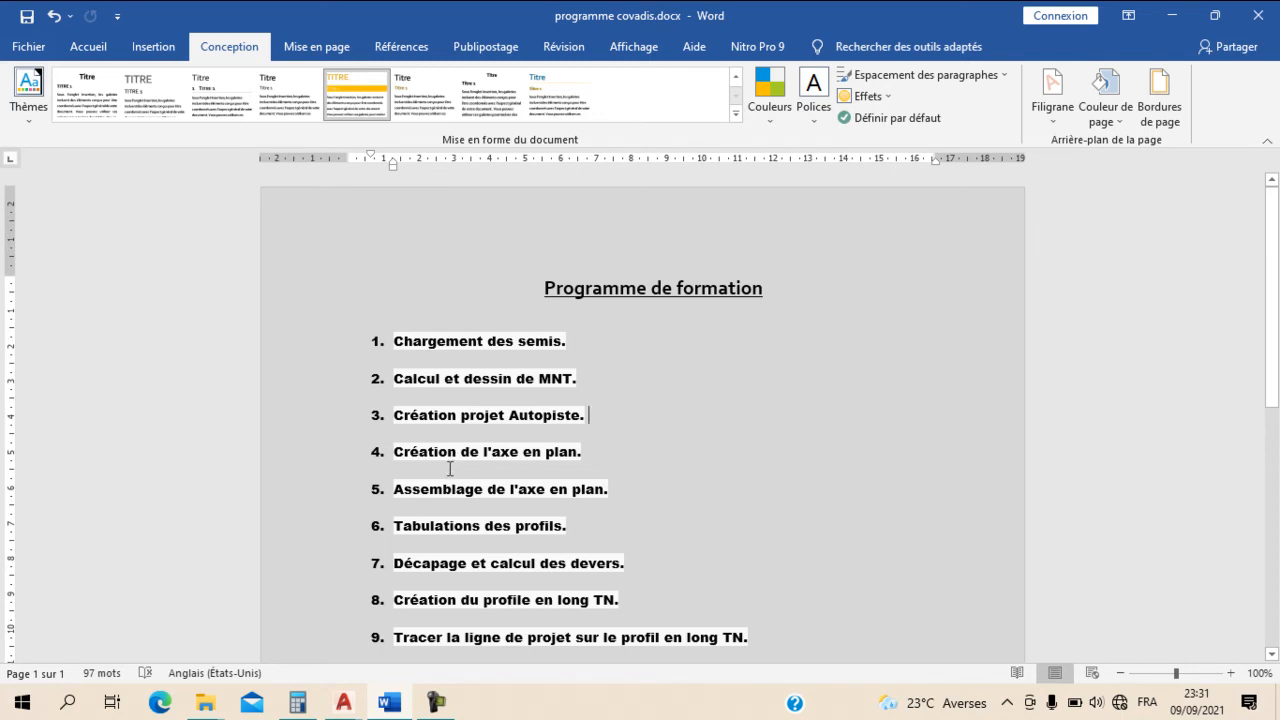
click(438, 698)
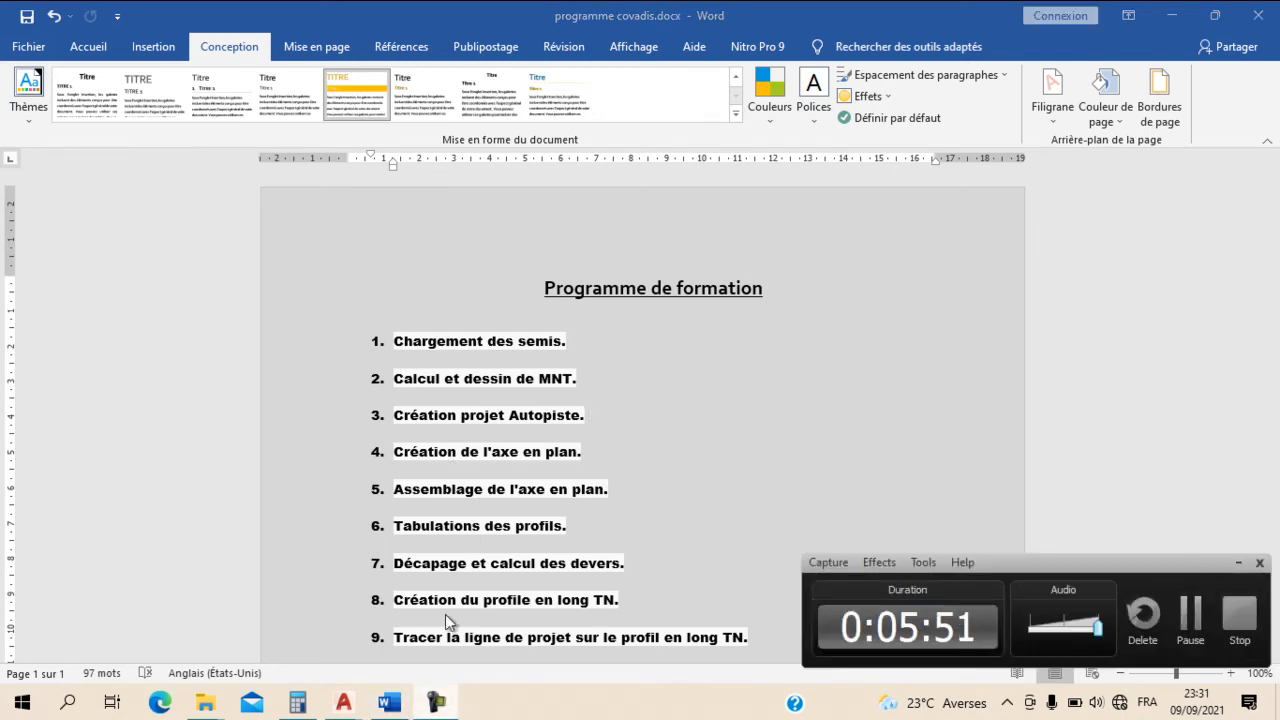
click(438, 700)
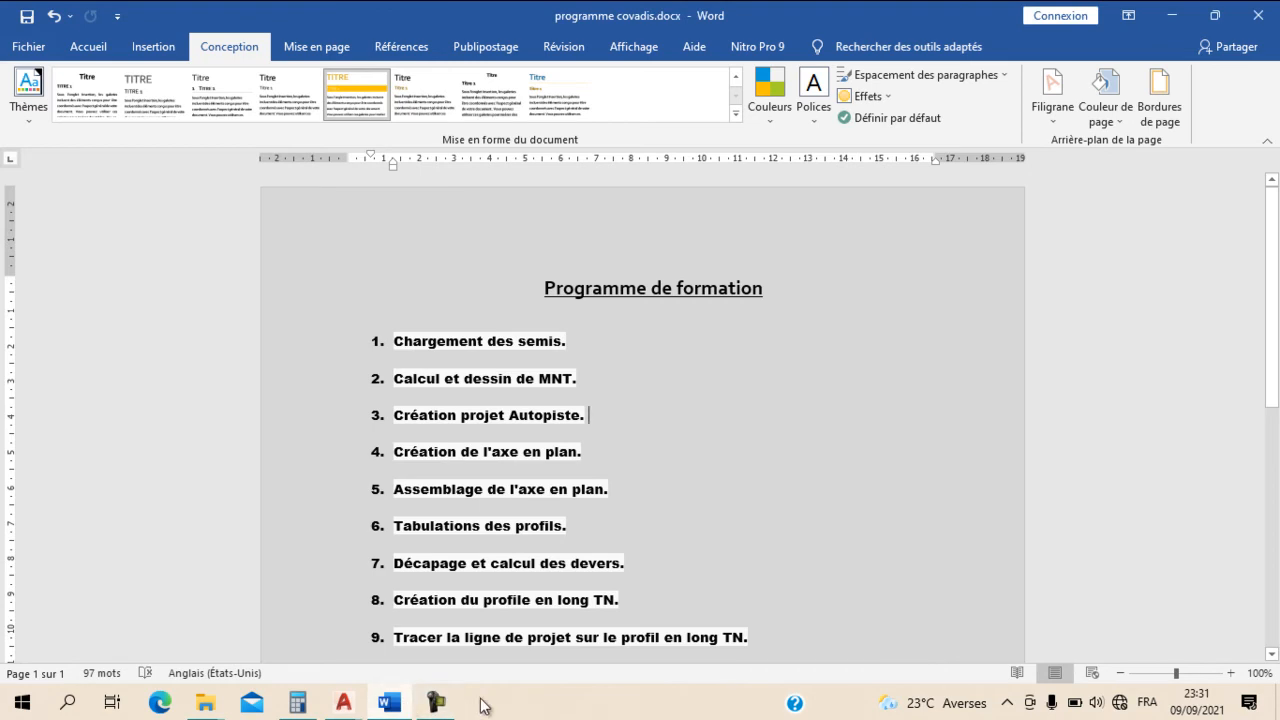
click(440, 703)
click(386, 704)
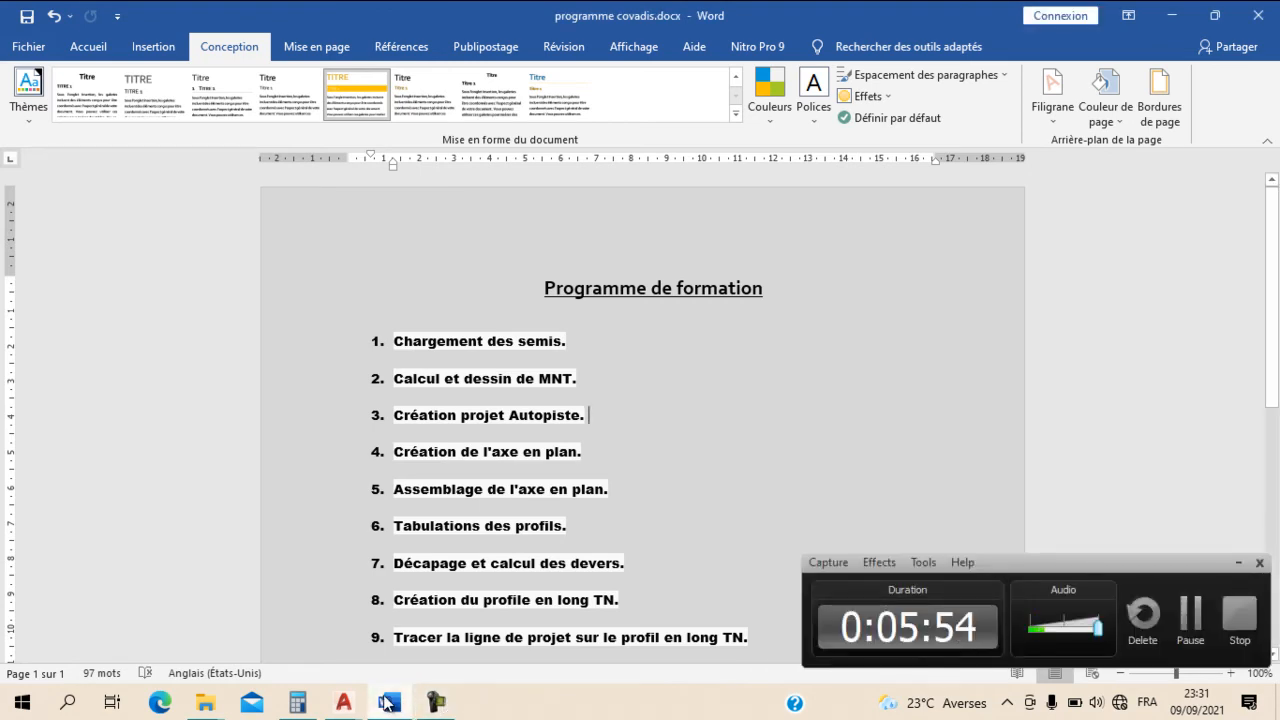
click(341, 706)
click(420, 632)
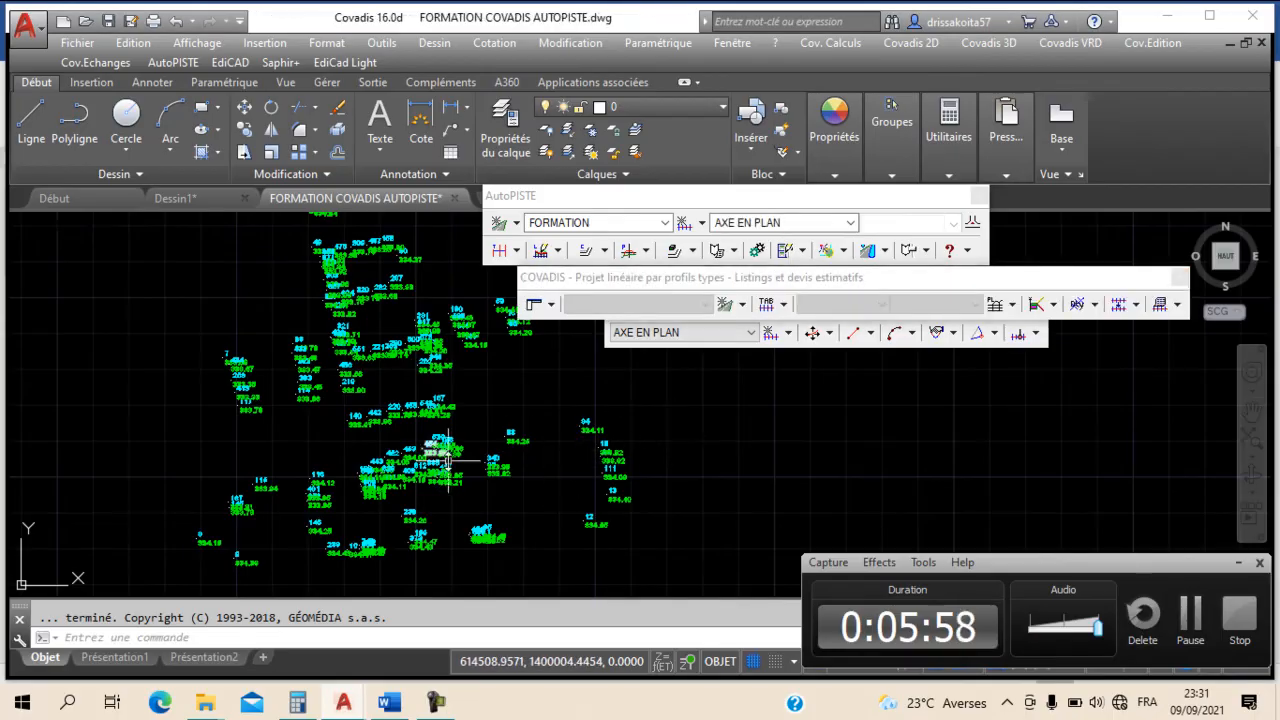
middle_drag(445, 457, 460, 518)
scroll(455, 518, down, 6)
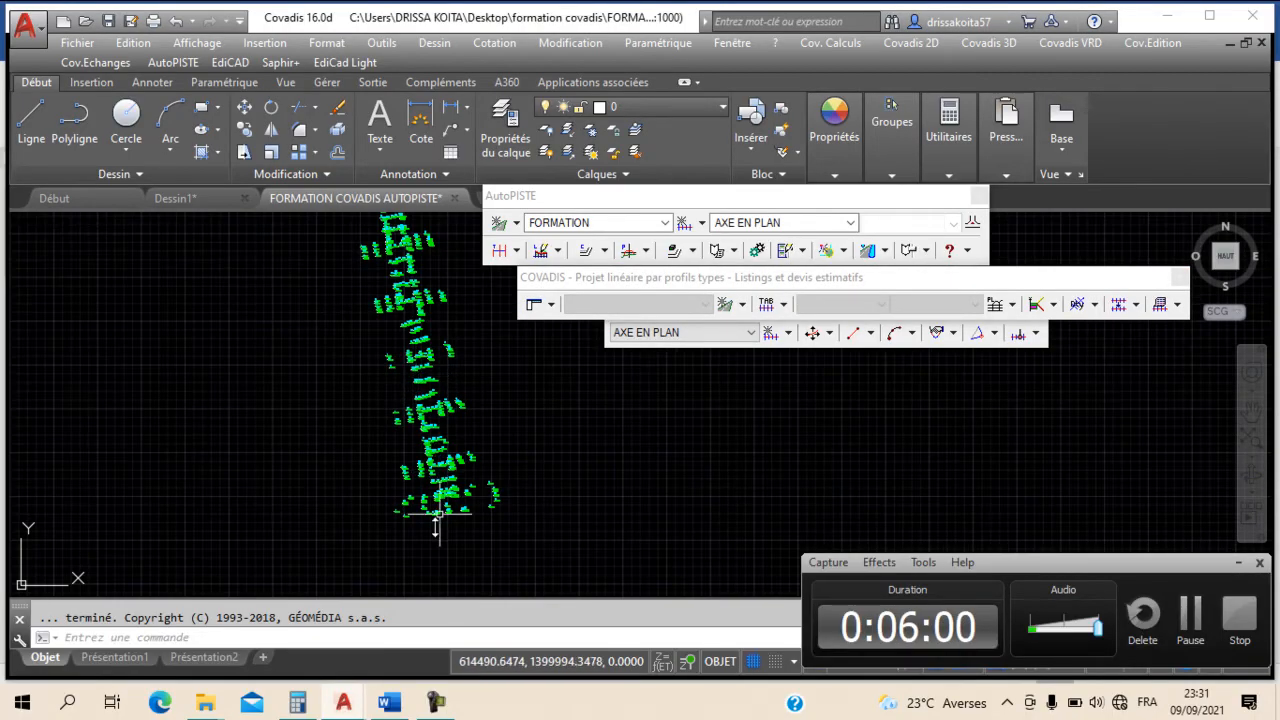
scroll(420, 400, up, 3)
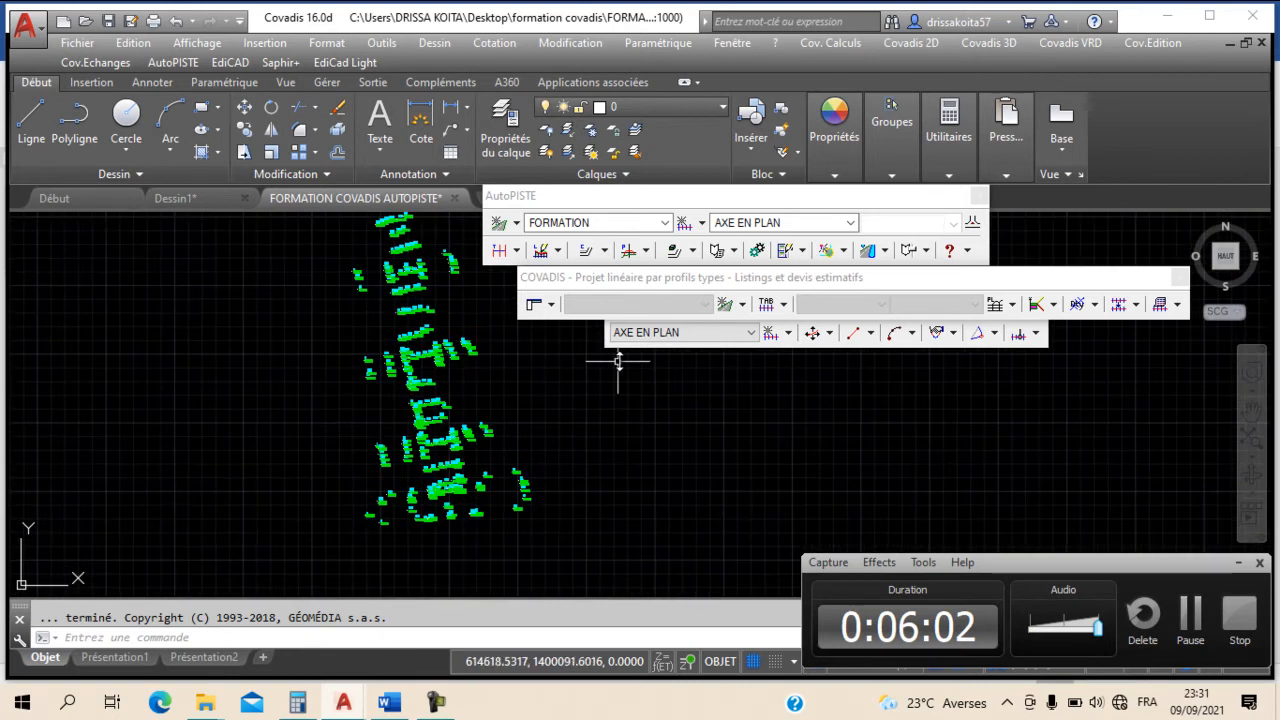
Step: Spread the AutoPISTE, linear project and plan axis toolbars apart so that none of them overlaps another
mouse_move(704, 283)
mouse_down()
mouse_move(692, 261)
mouse_move(688, 292)
mouse_move(790, 288)
mouse_move(790, 273)
mouse_up()
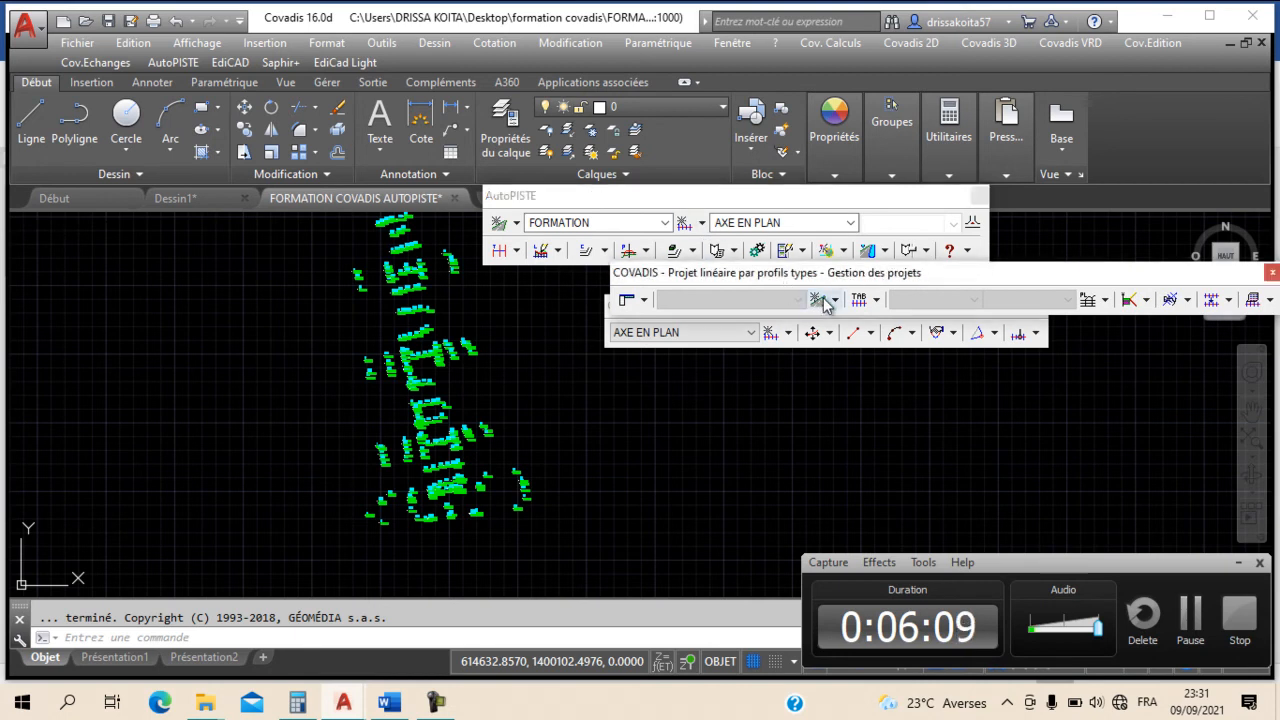
mouse_move(751, 207)
mouse_down()
mouse_move(700, 200)
mouse_move(733, 191)
mouse_up()
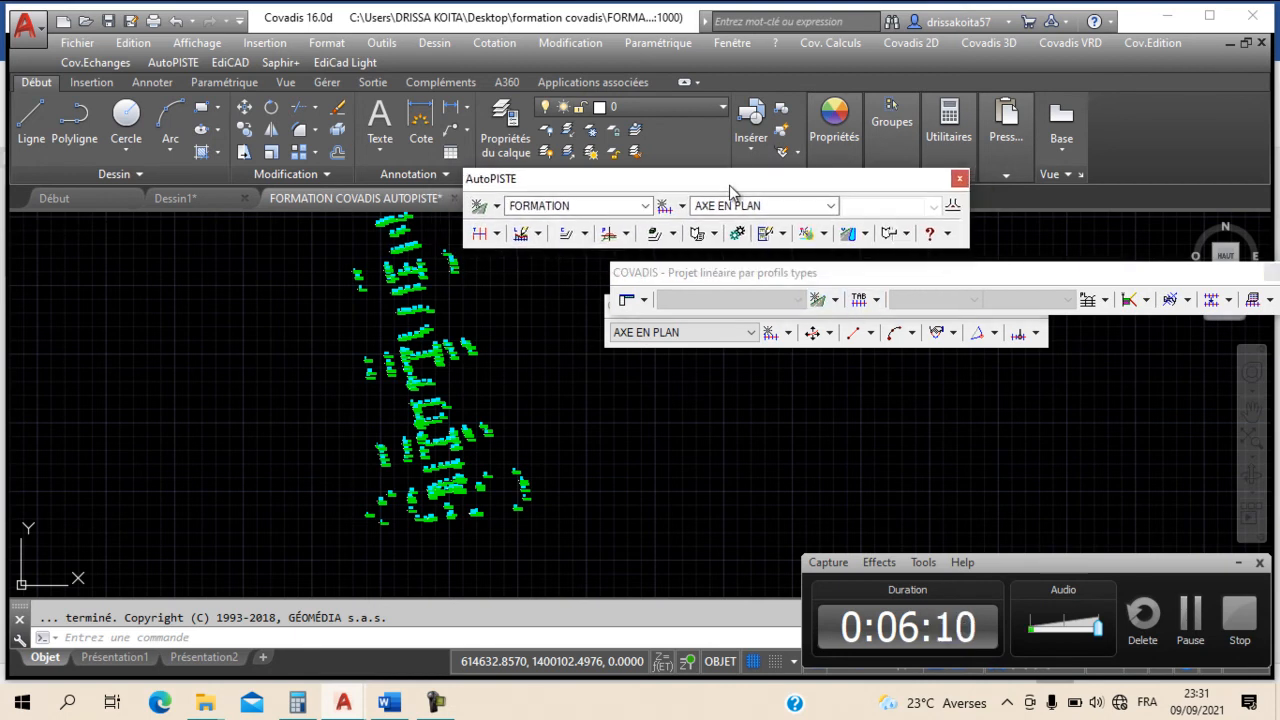
click(688, 309)
drag(688, 309, 714, 358)
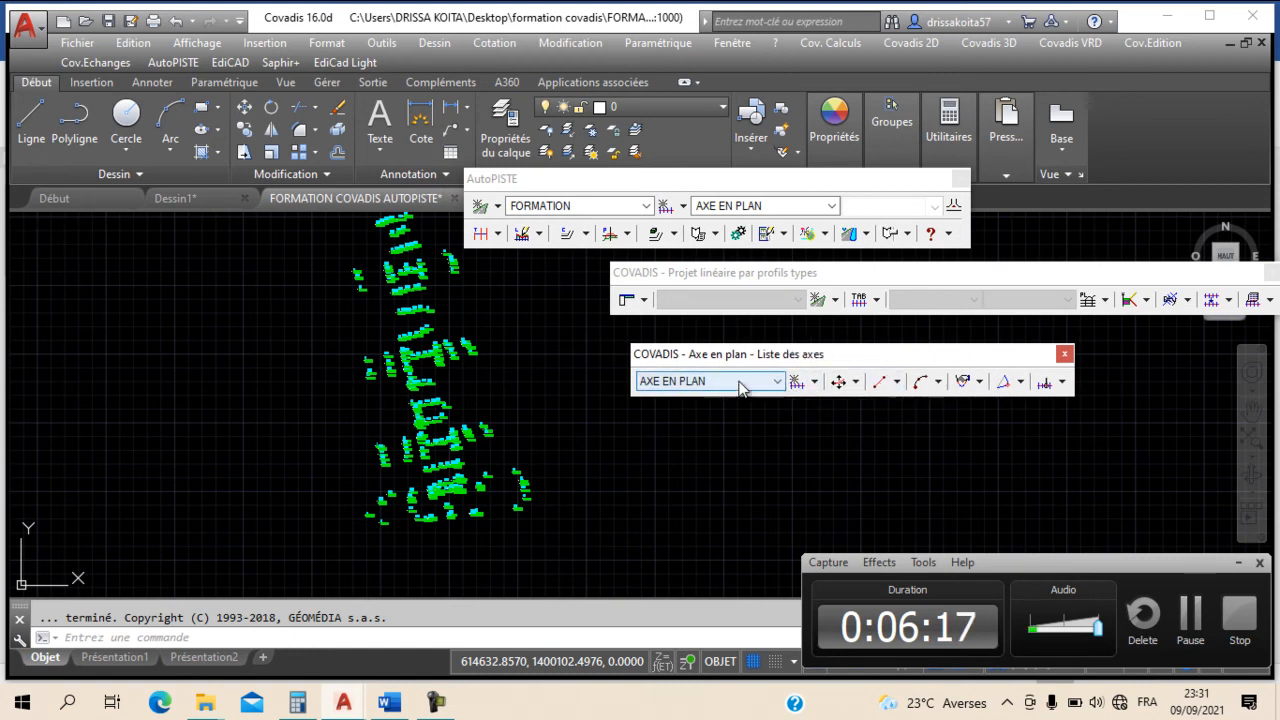
click(814, 382)
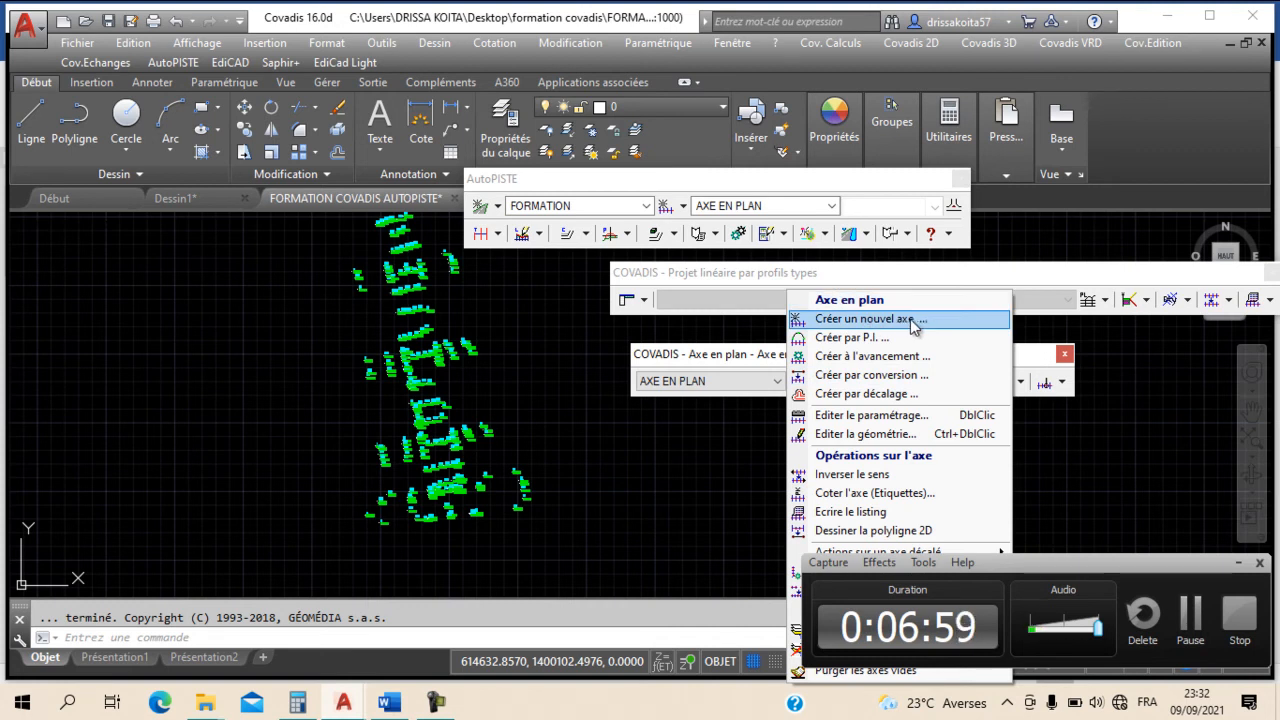
click(940, 273)
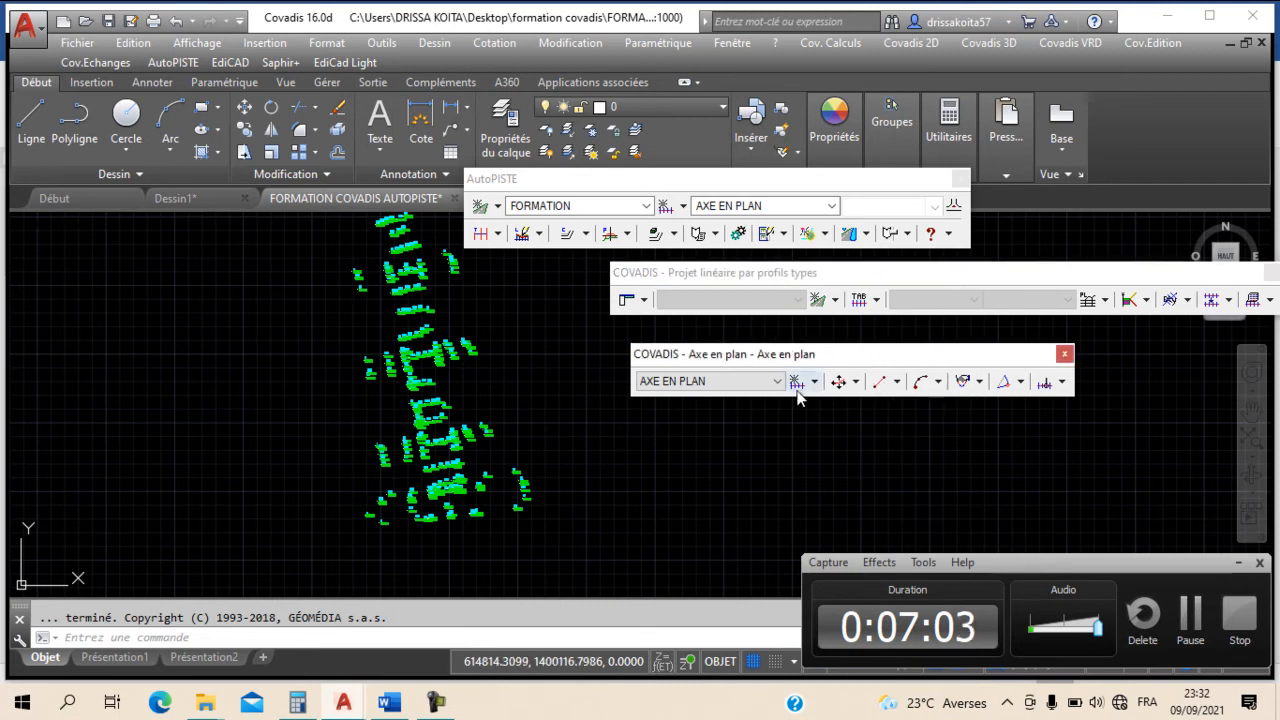
click(897, 383)
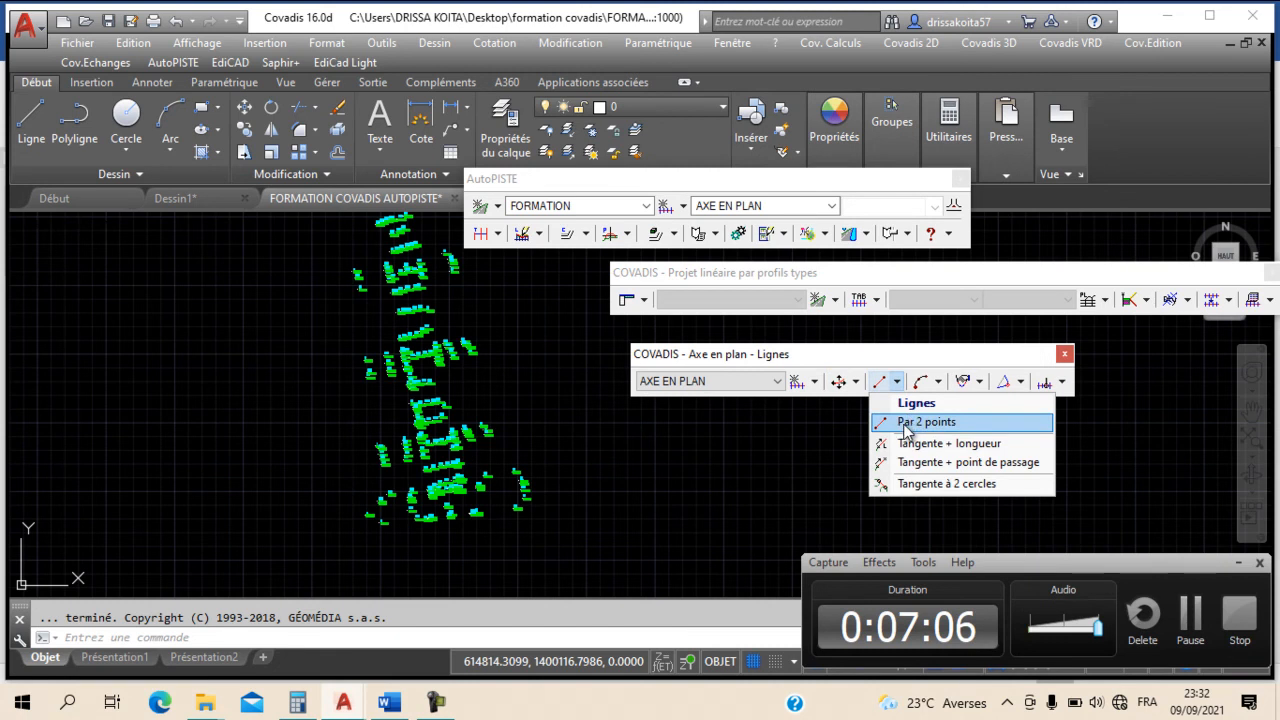
click(862, 388)
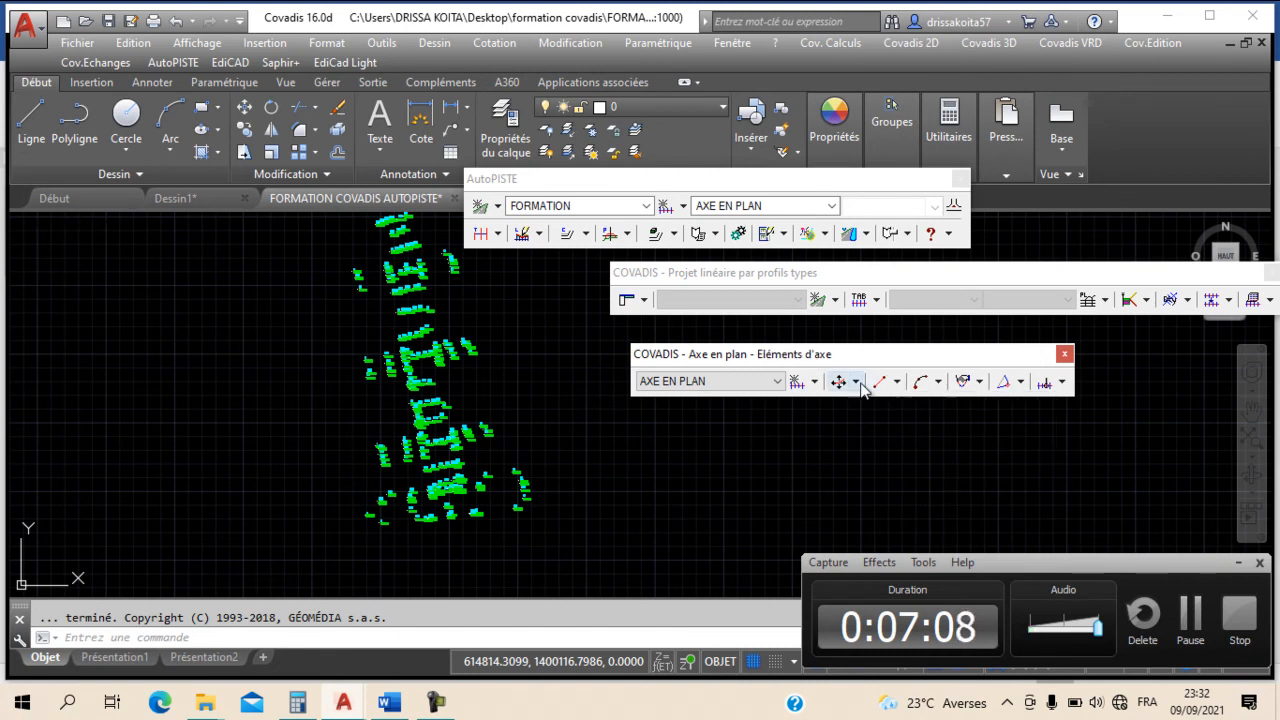
click(856, 383)
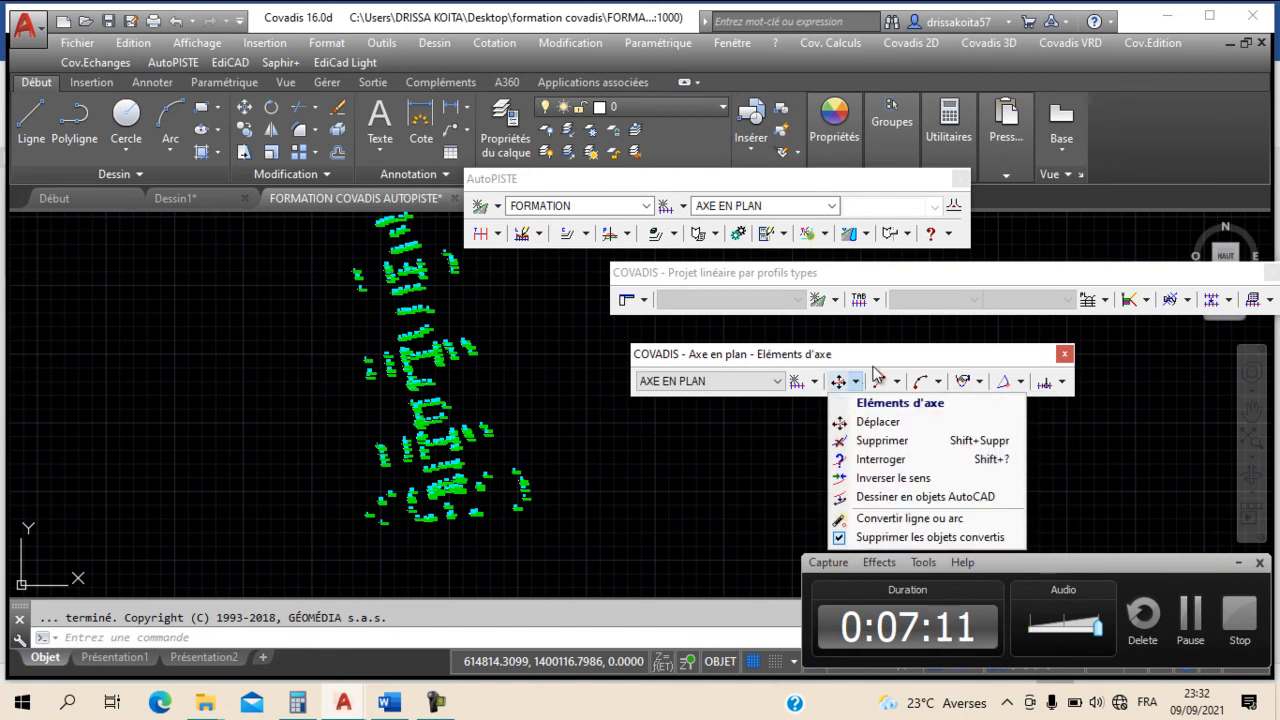
click(875, 372)
Step: Draw the first two-point axis line from the corridor's southern end near point 373 to the bend north of point 144, about 581 m long
click(897, 383)
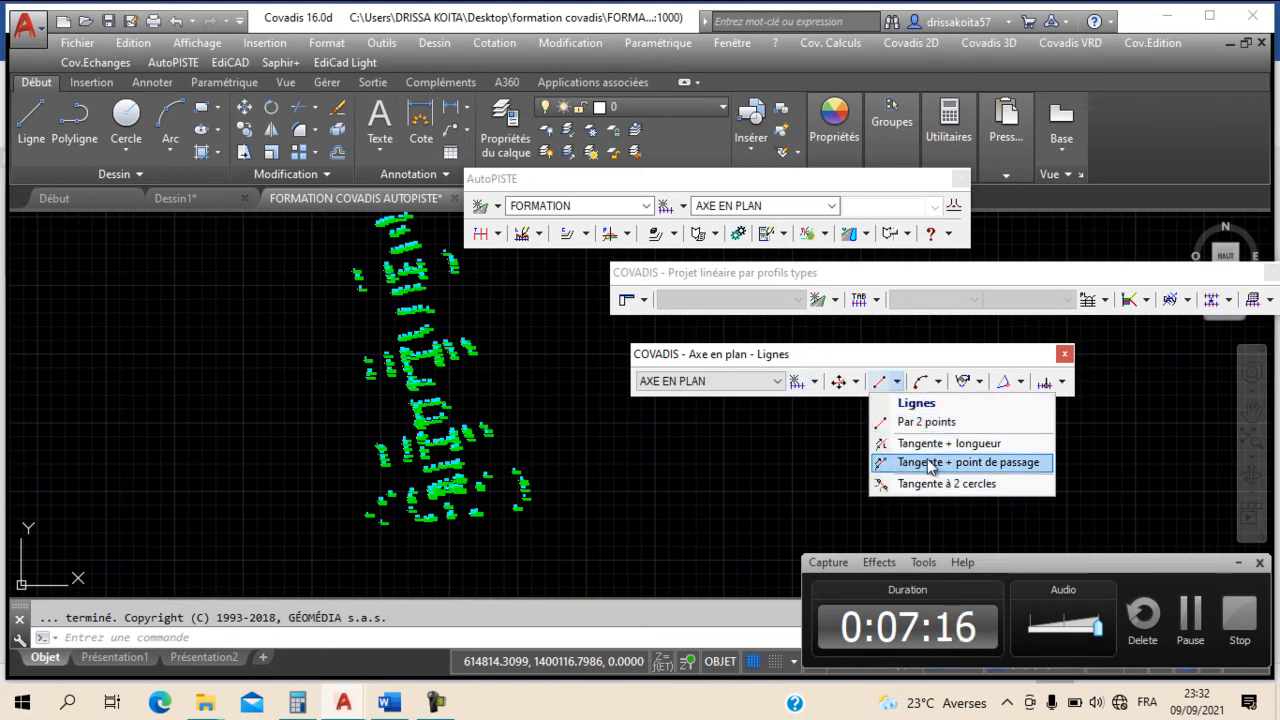
click(932, 422)
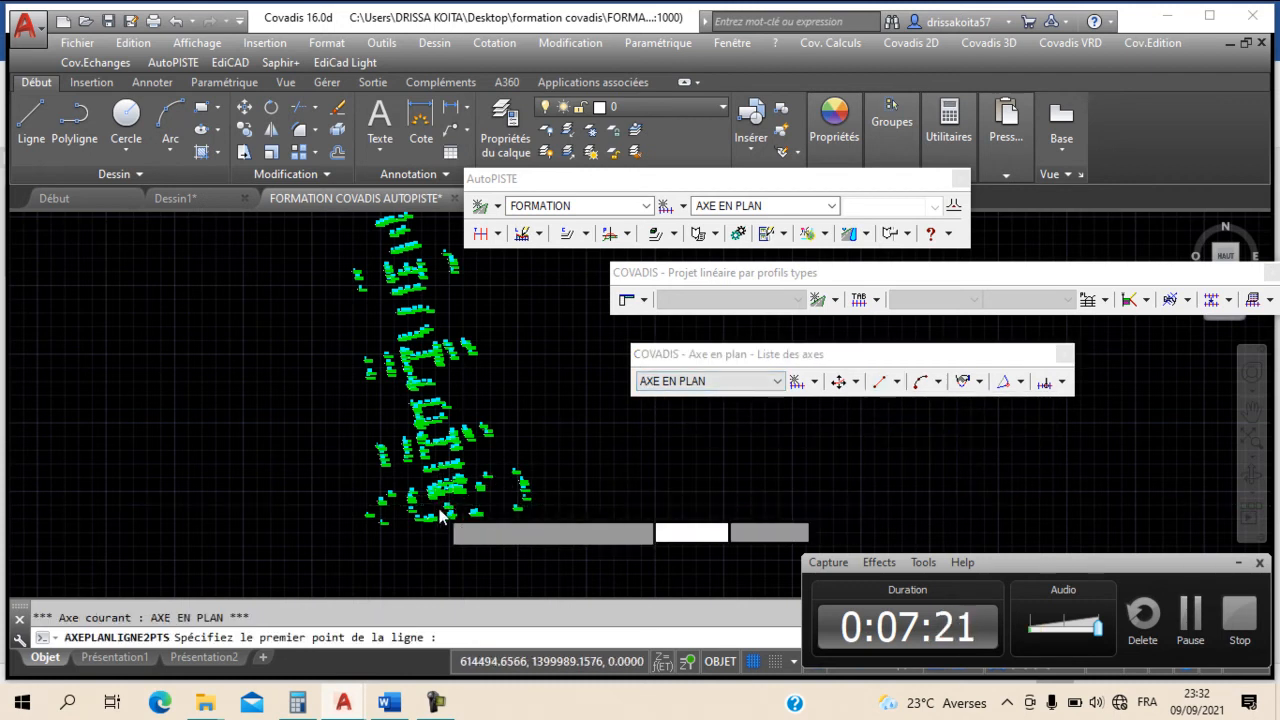
scroll(466, 497, up, 3)
click(455, 421)
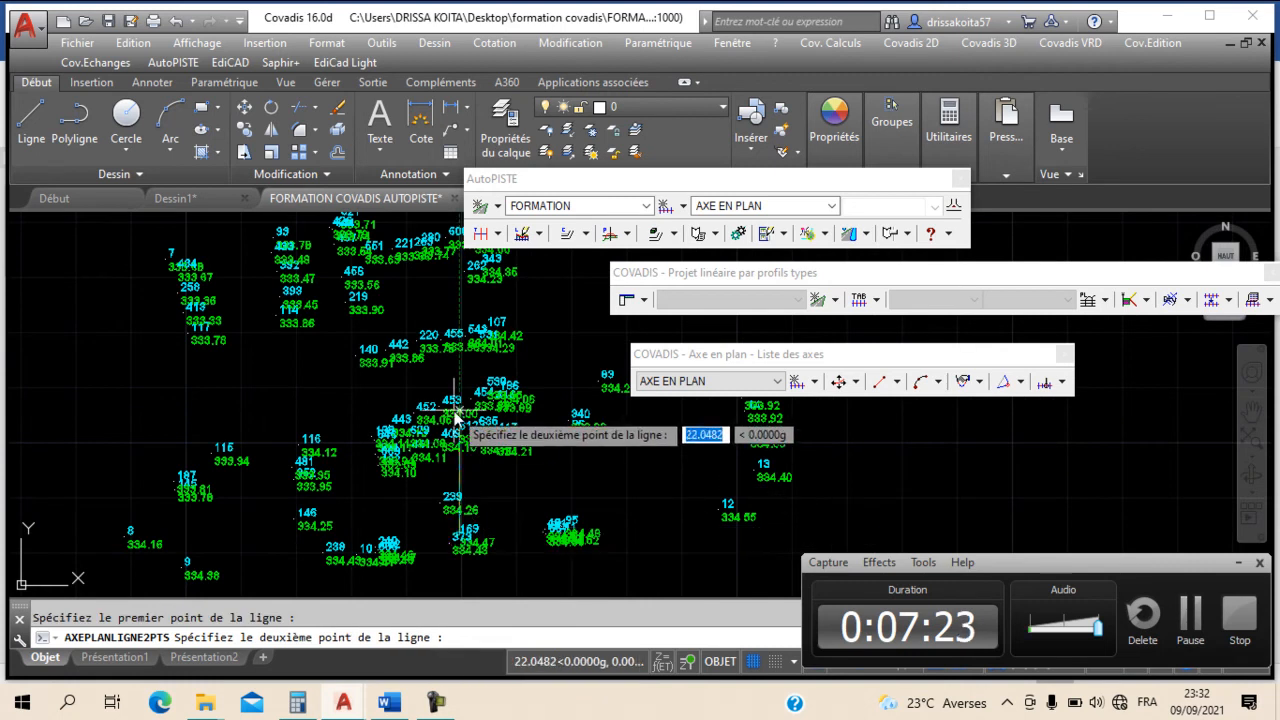
scroll(465, 428, down, 3)
scroll(470, 430, down, 3)
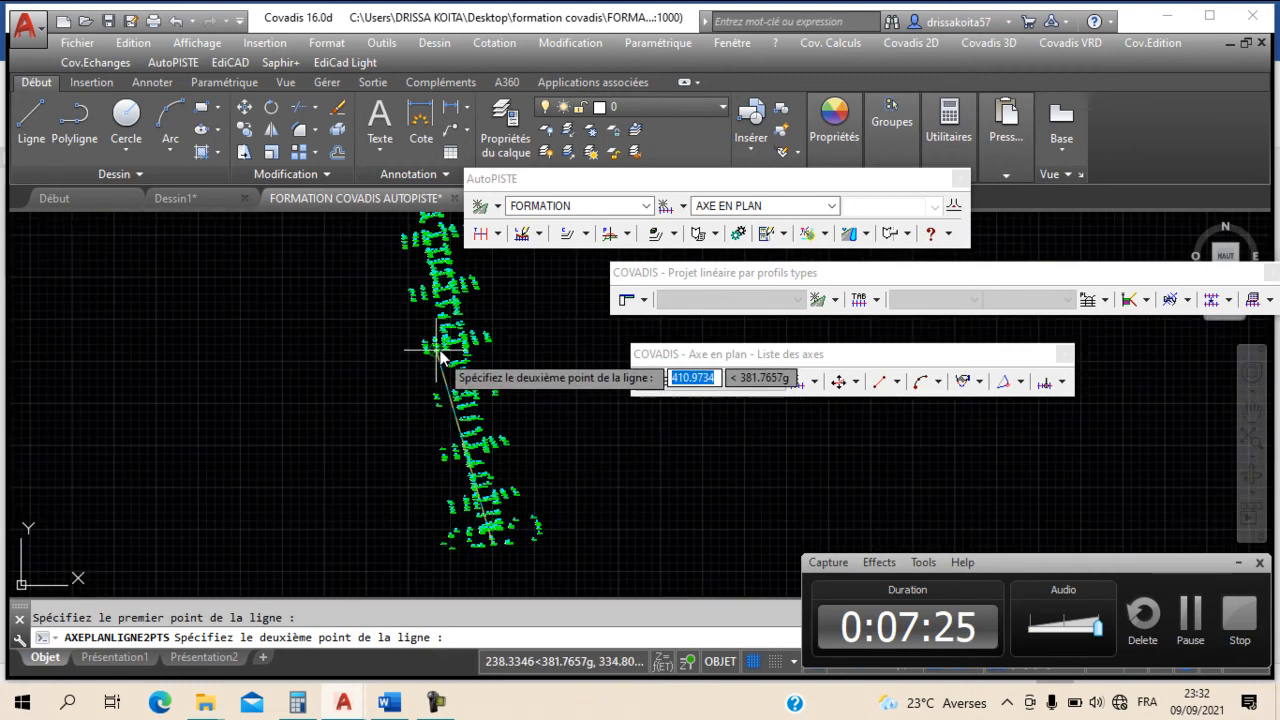
scroll(460, 385, up, 3)
scroll(474, 460, down, 4)
middle_drag(449, 379, 450, 383)
scroll(457, 430, up, 2)
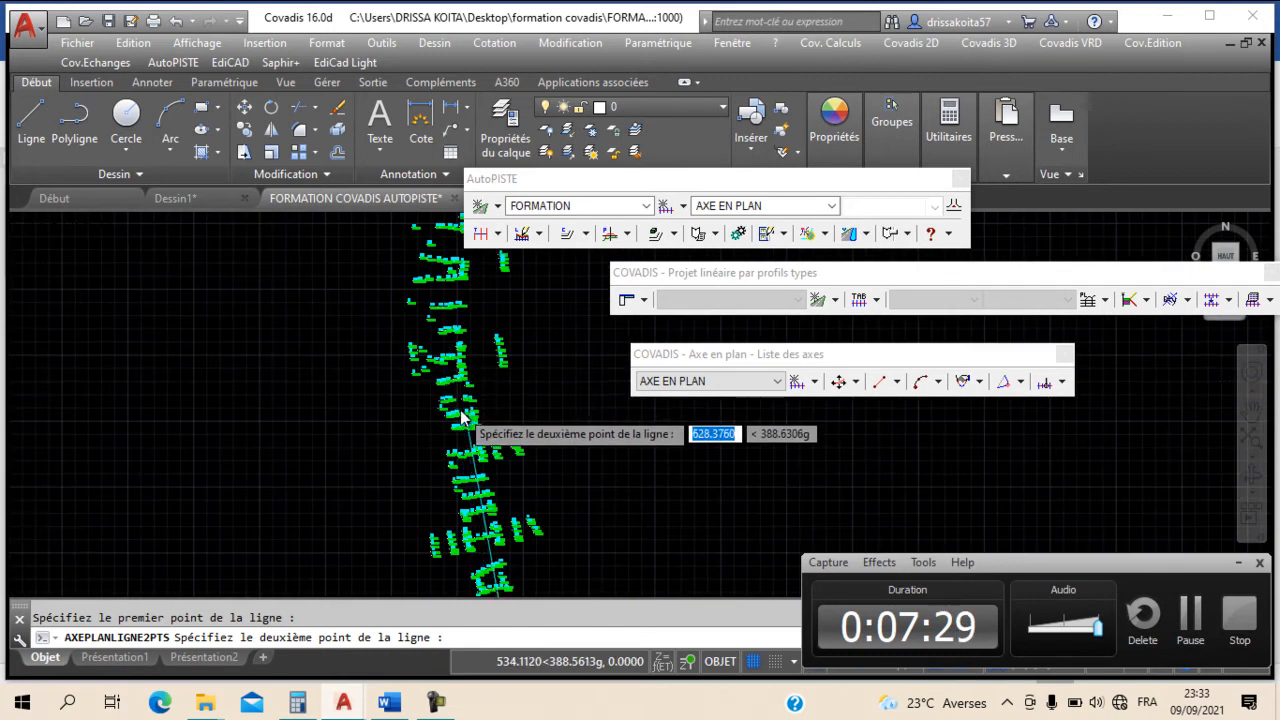
scroll(456, 415, up, 3)
scroll(452, 417, down, 2)
middle_drag(465, 455, 440, 412)
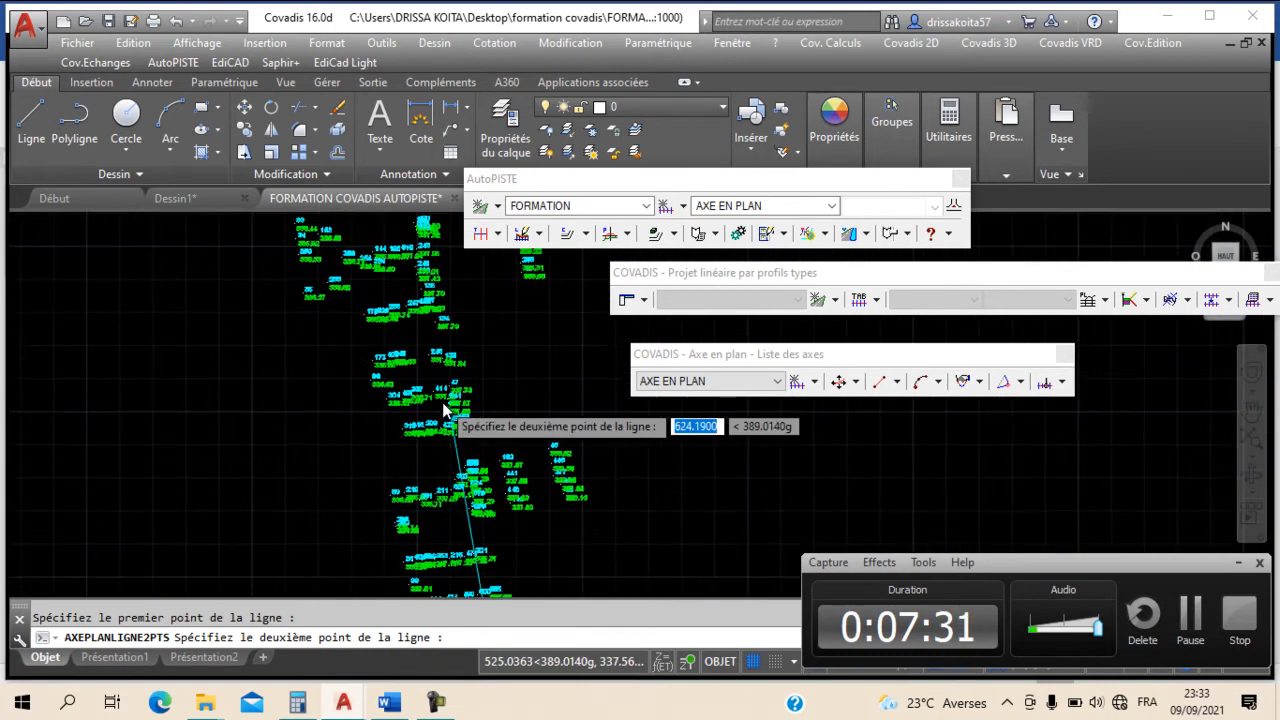
scroll(438, 405, up, 2)
scroll(398, 364, up, 2)
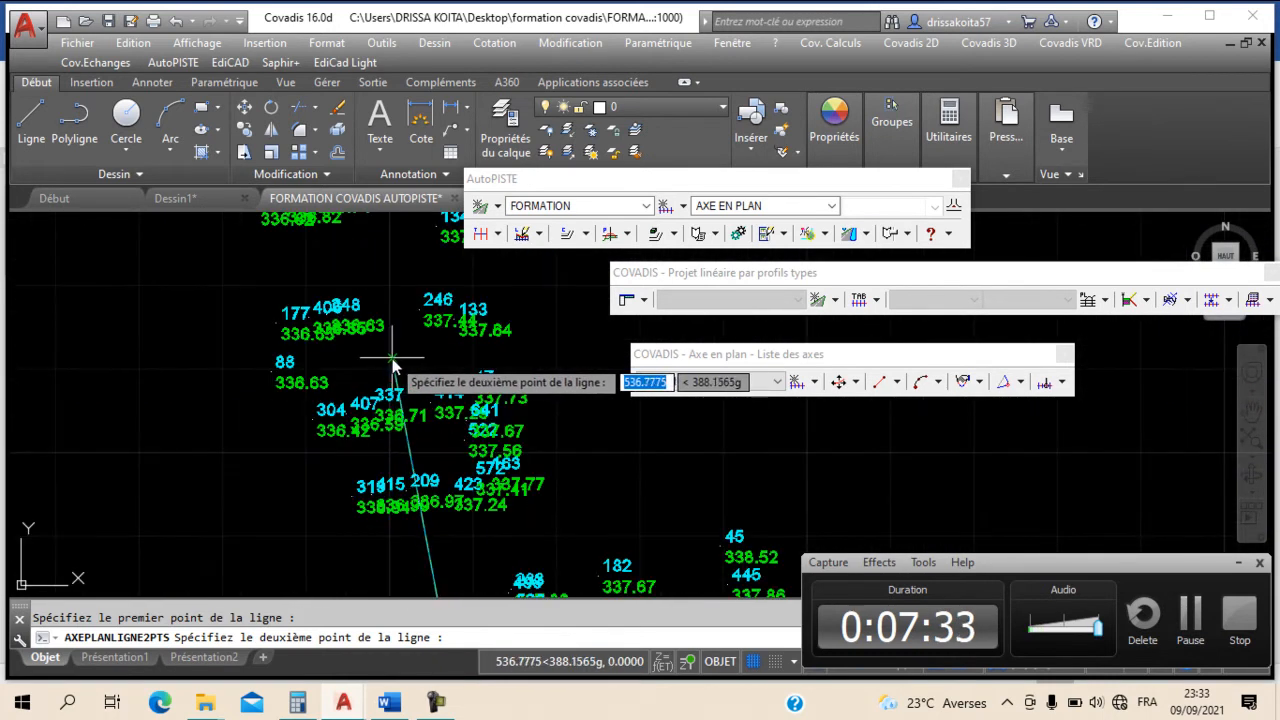
scroll(390, 360, down, 4)
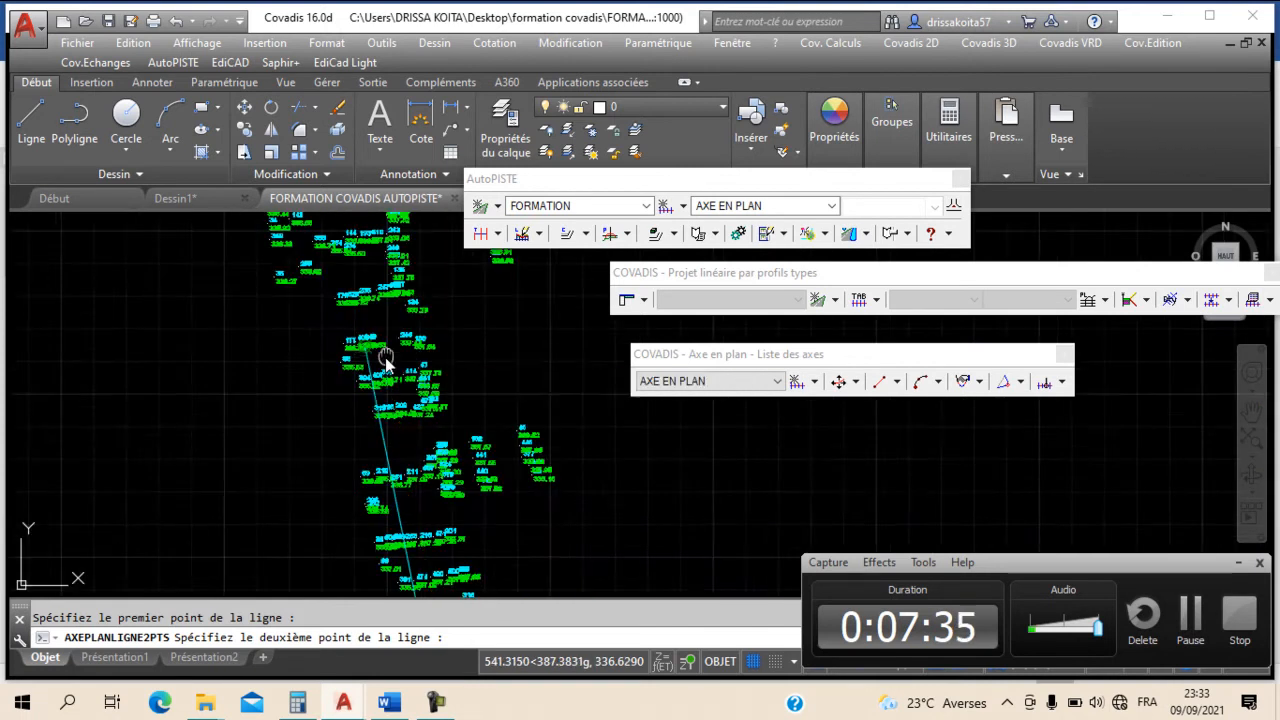
scroll(405, 415, up, 4)
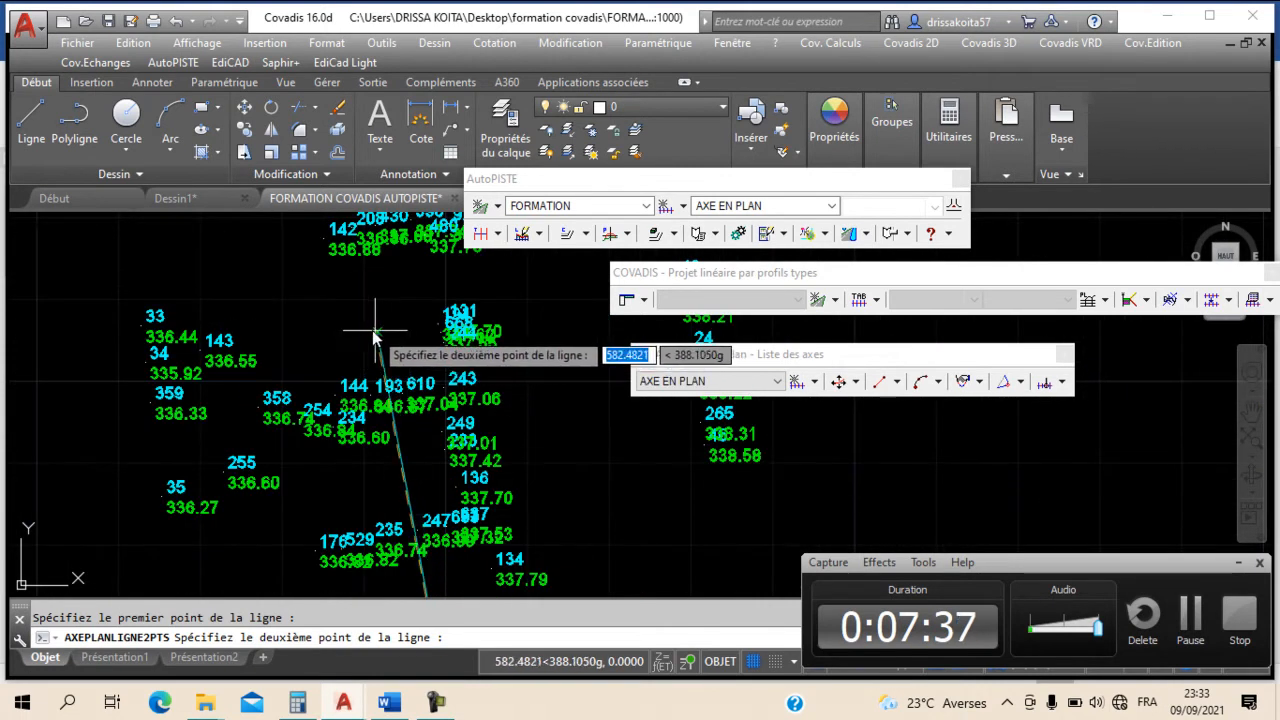
click(347, 347)
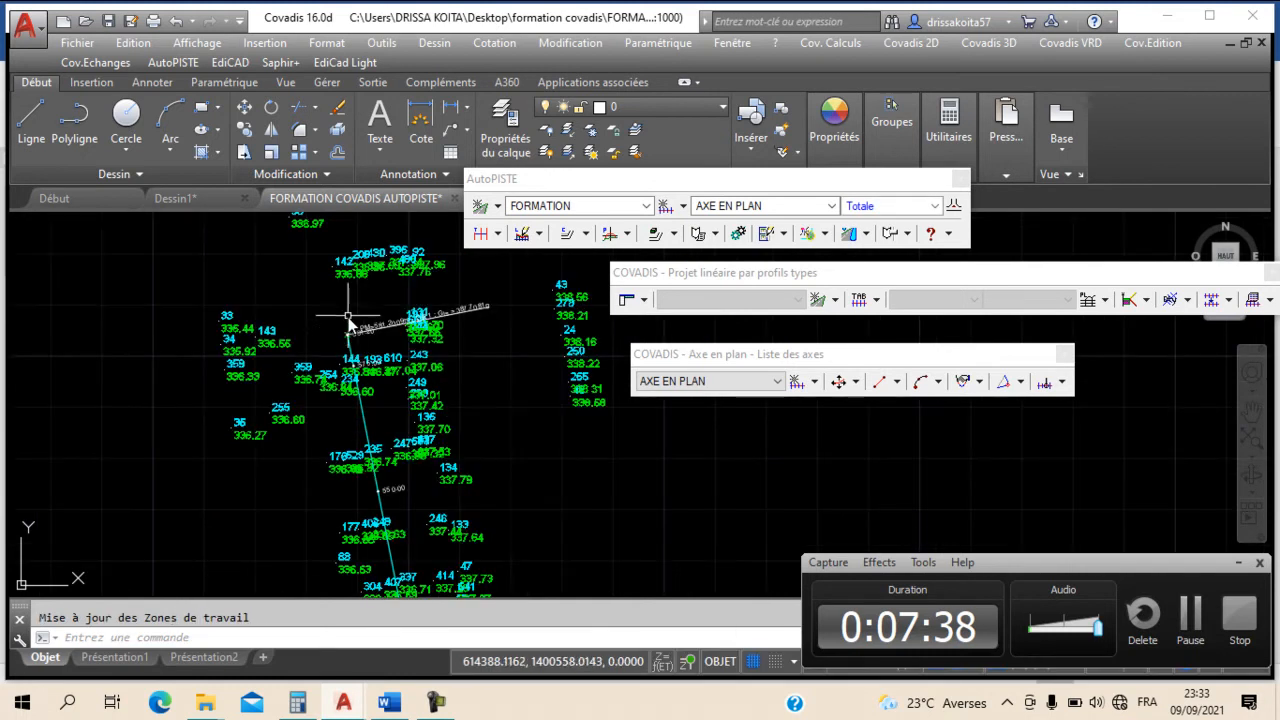
Step: Draw a second two-point axis line about 175 m north from the first line's end to near point 506, with grid display and object snap off
scroll(364, 345, up, 4)
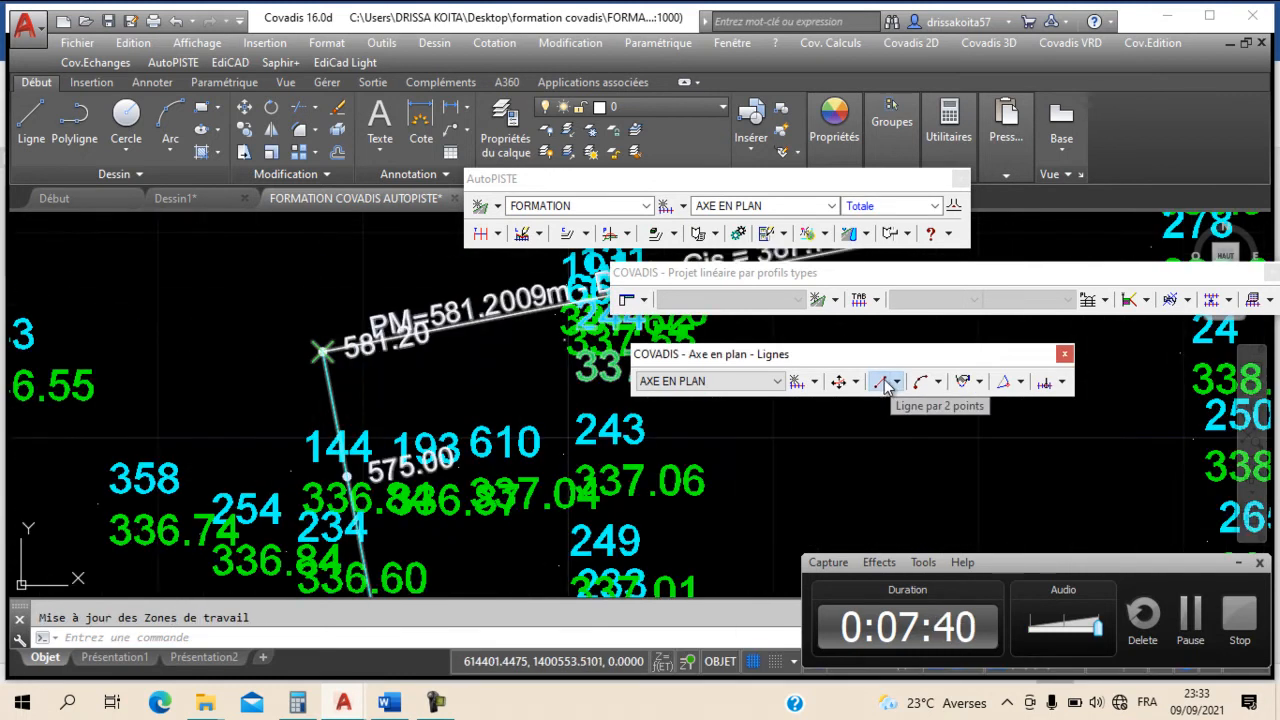
click(882, 381)
scroll(315, 357, up, 3)
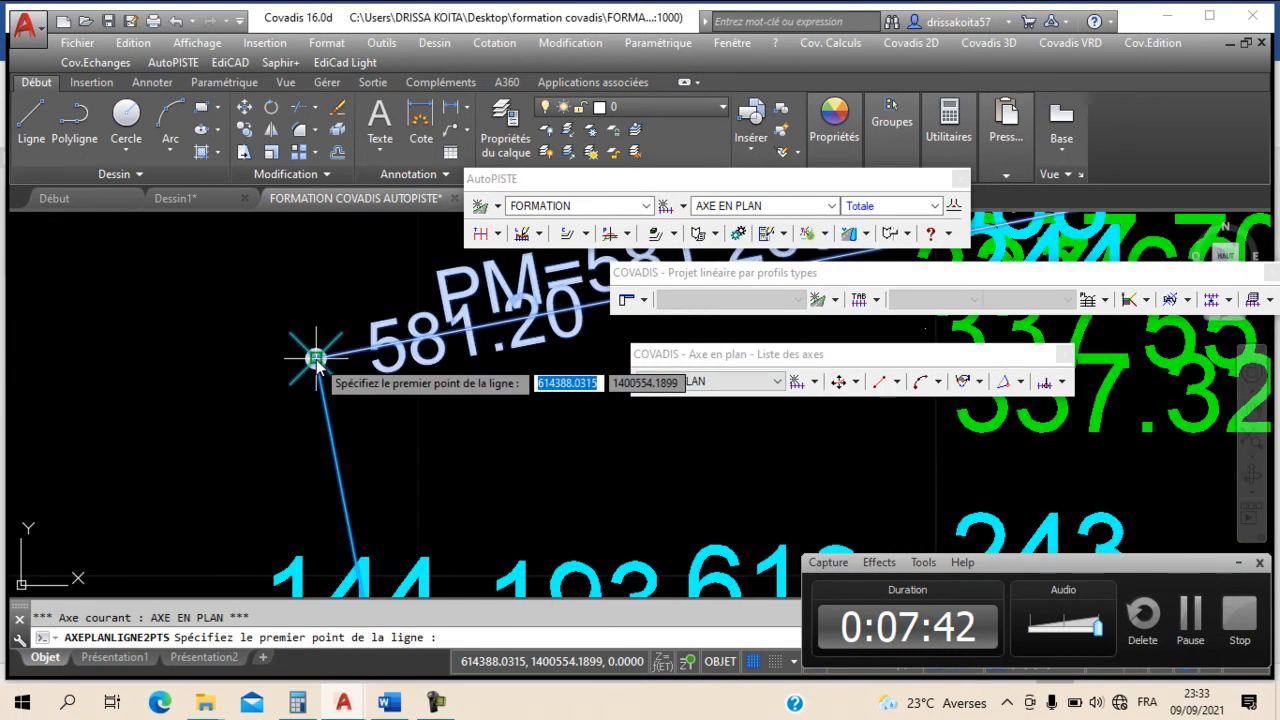
click(313, 357)
scroll(309, 440, down, 4)
scroll(305, 380, down, 4)
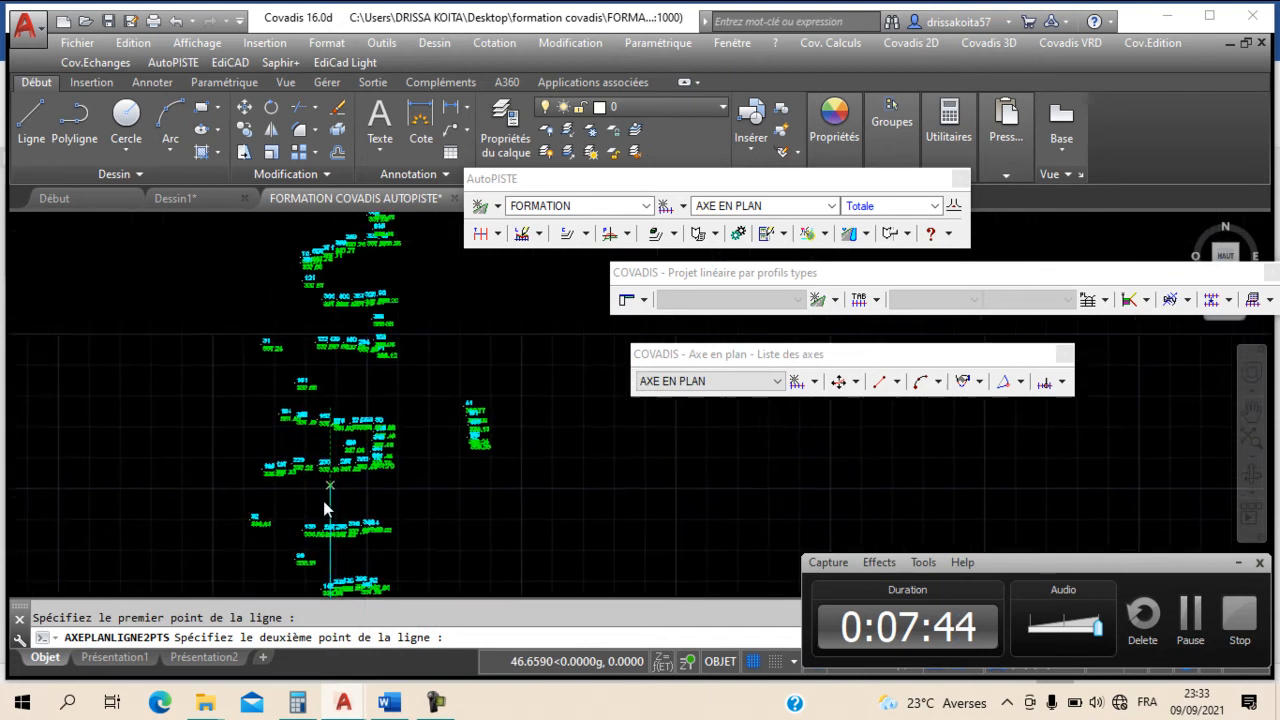
scroll(340, 443, up, 4)
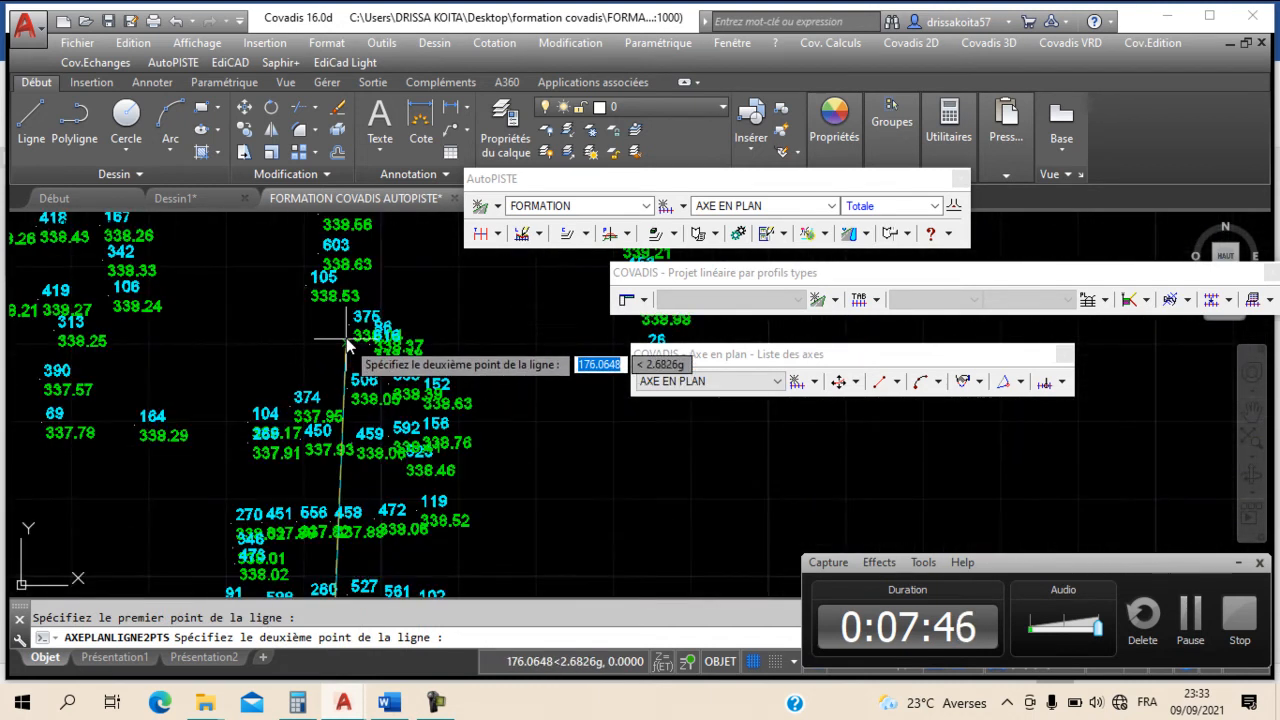
scroll(335, 256, up, 3)
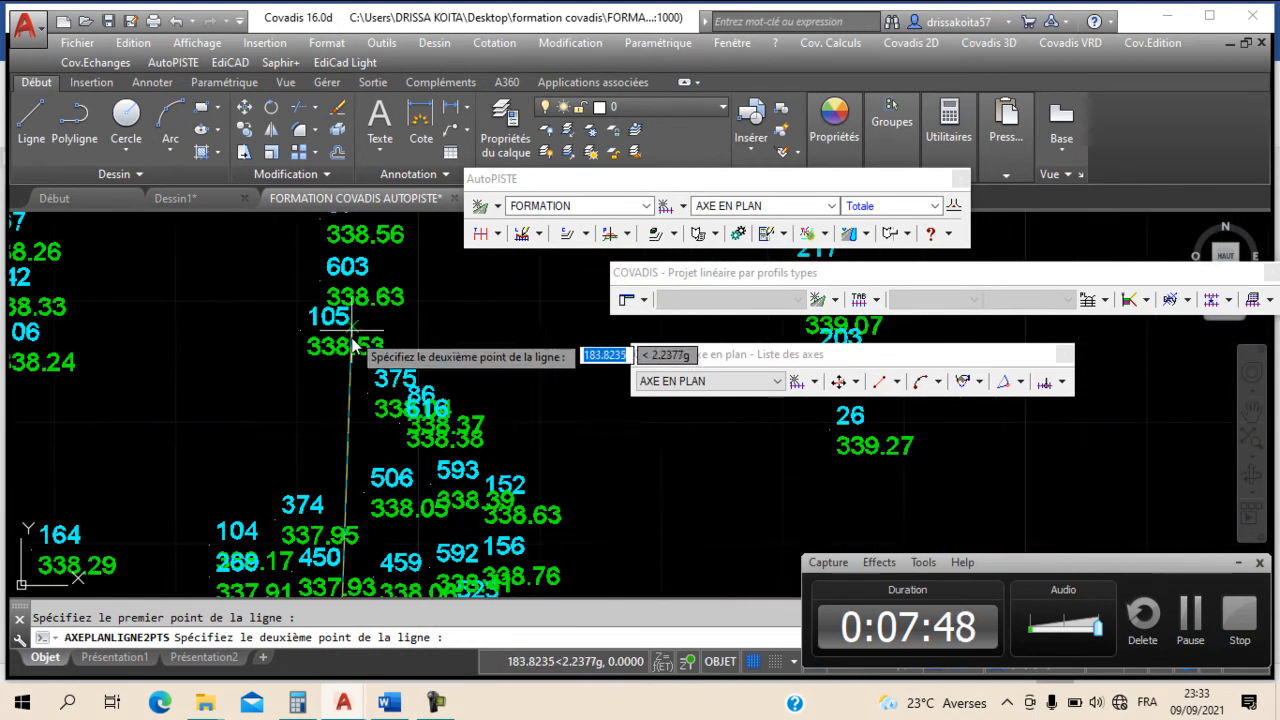
click(758, 662)
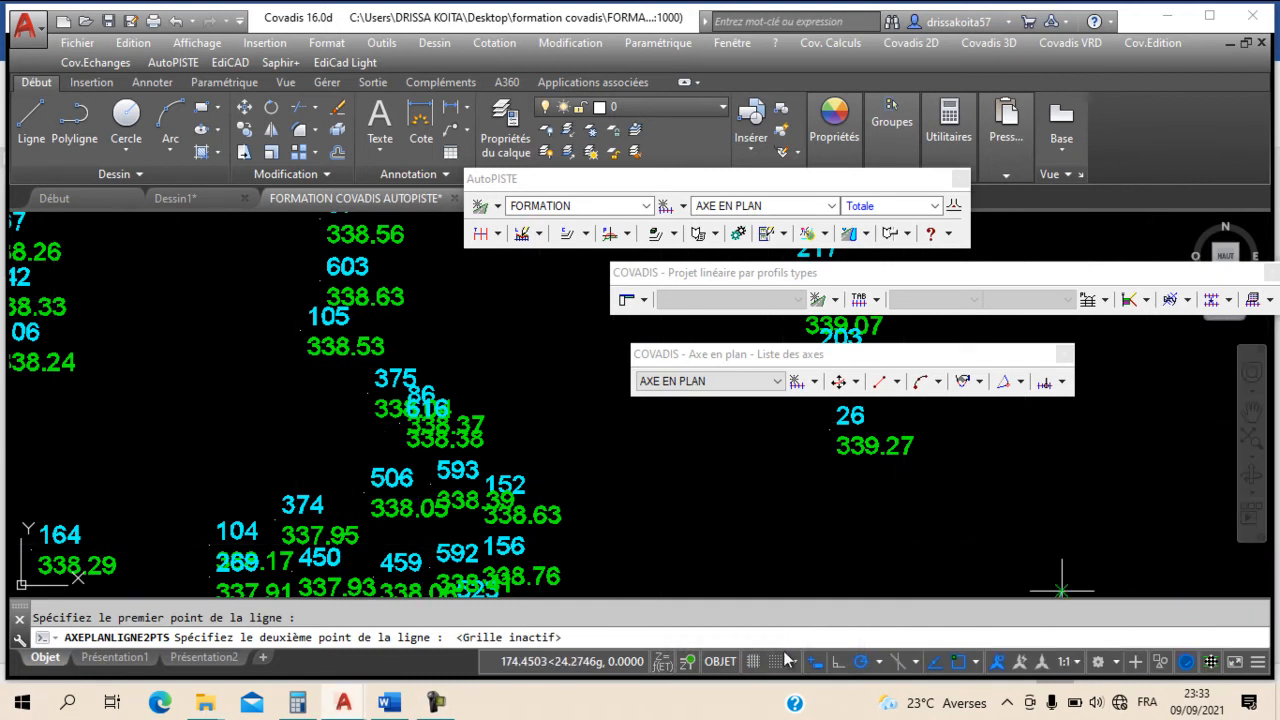
scroll(342, 335, down, 3)
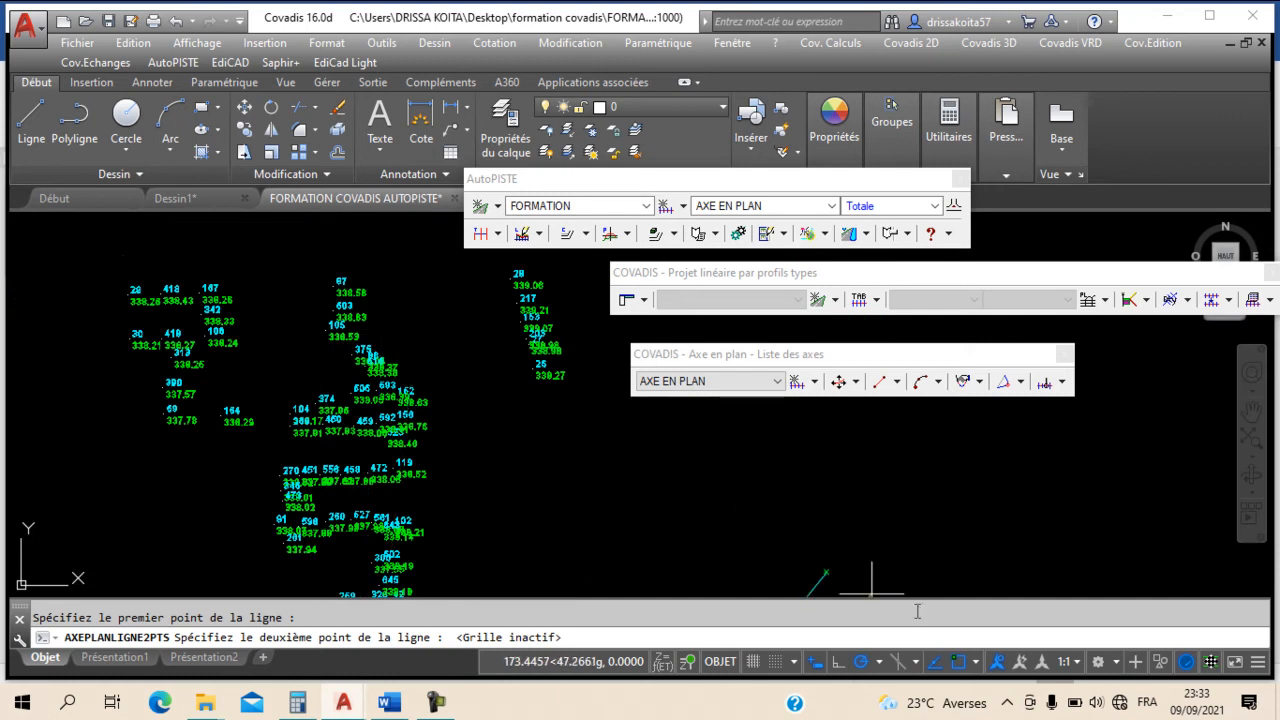
scroll(368, 328, down, 5)
scroll(362, 336, up, 5)
scroll(368, 336, up, 3)
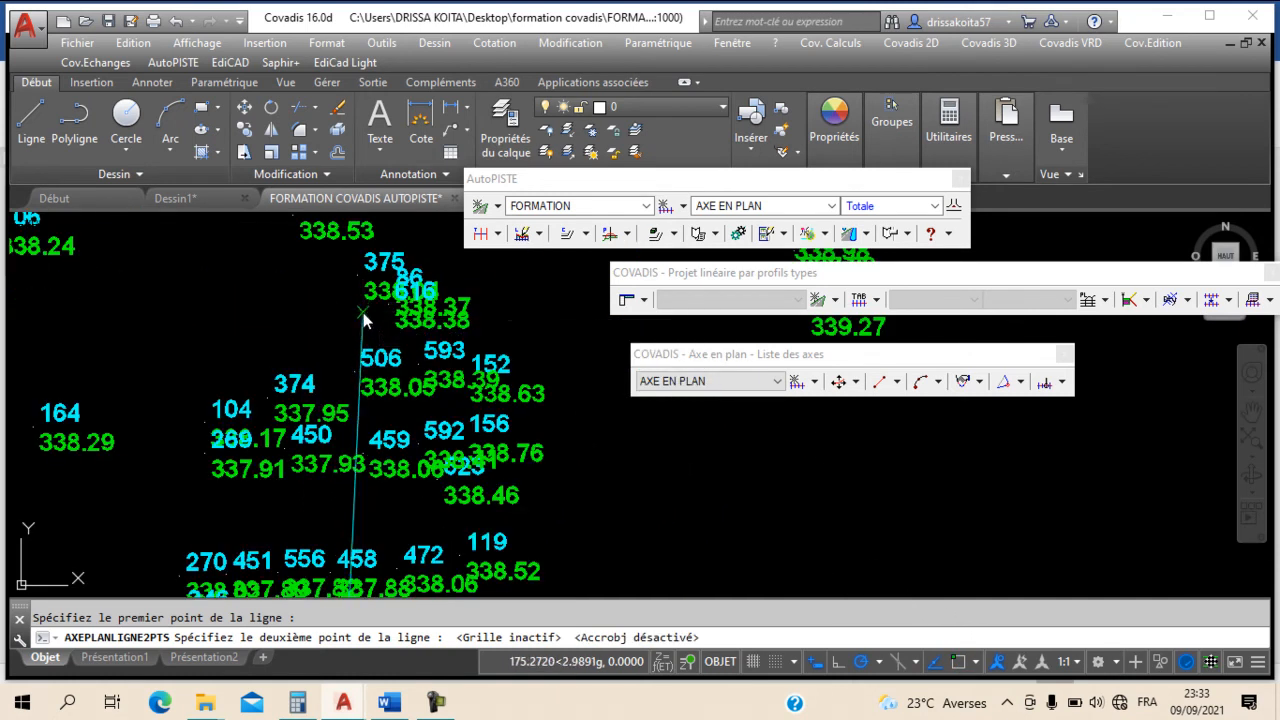
click(365, 316)
key(Escape)
scroll(365, 318, down, 3)
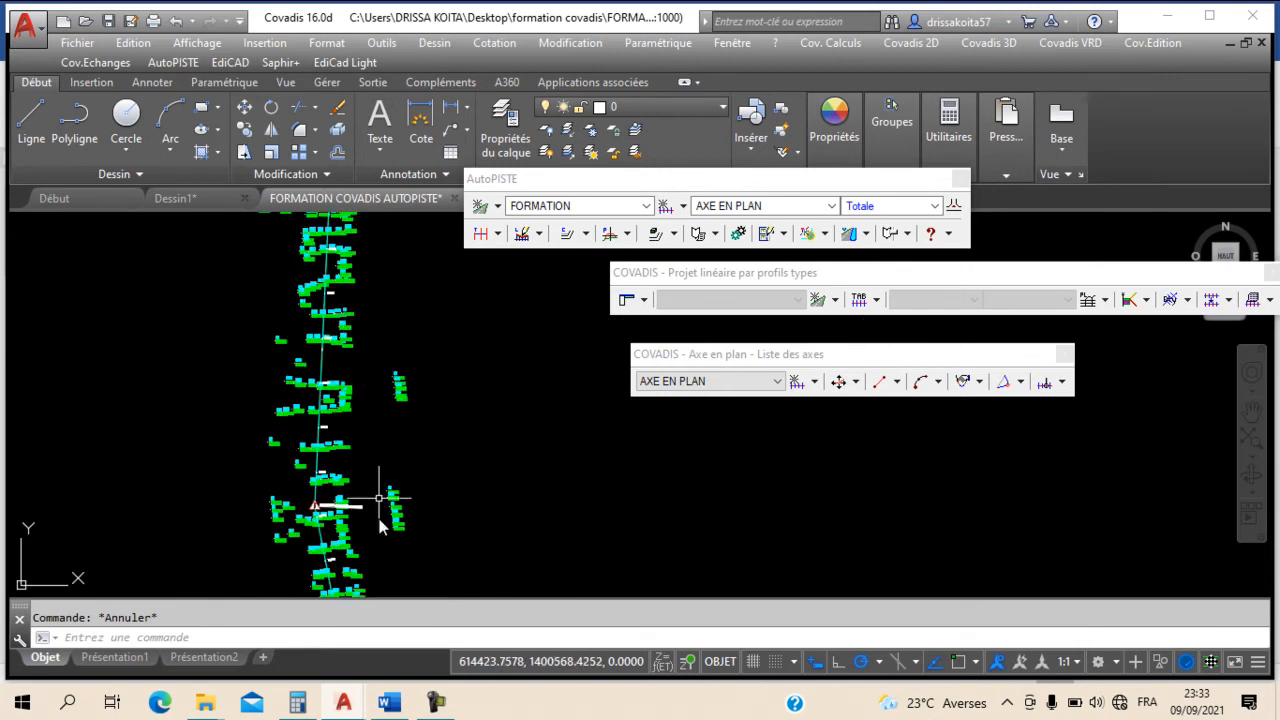
Step: Stretch the axis vertex where the two lines meet a few metres to the east, and deselect the axis
middle_drag(311, 368, 306, 296)
middle_drag(325, 474, 318, 285)
middle_drag(354, 464, 338, 345)
mouse_move(356, 453)
middle_down()
mouse_move(343, 343)
mouse_move(395, 465)
middle_up()
scroll(387, 490, down, 2)
middle_drag(361, 305, 401, 440)
middle_drag(366, 224, 383, 298)
scroll(383, 298, up, 3)
click(384, 428)
scroll(381, 425, up, 5)
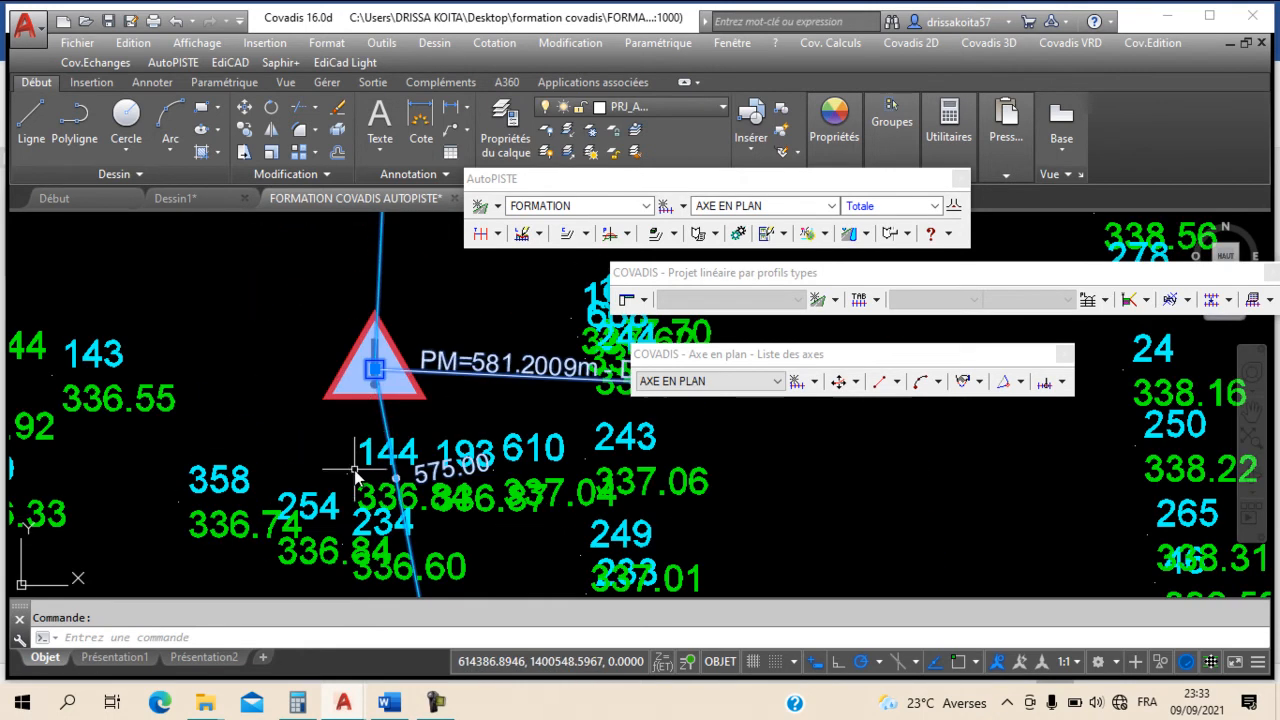
click(375, 370)
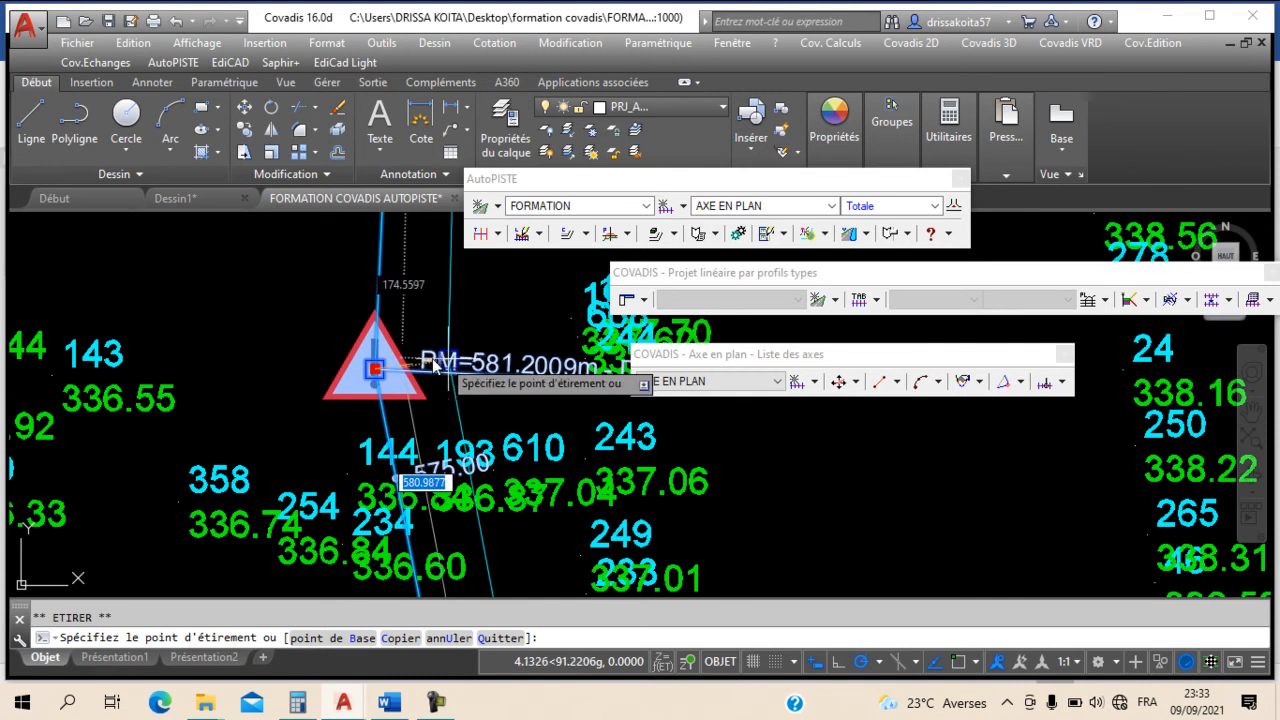
click(424, 355)
key(Escape)
scroll(445, 420, down, 6)
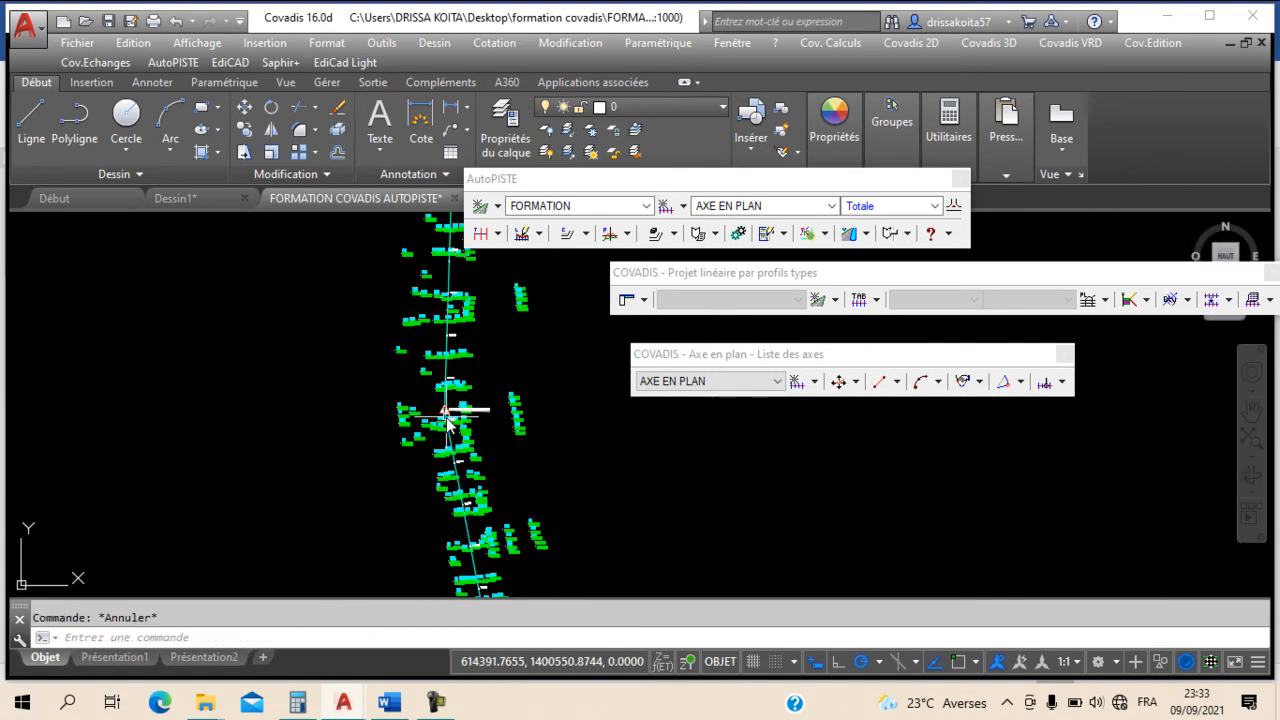
Step: Examine the plan axis from its southern starting point up to the warning symbol at the junction of its two lines
scroll(462, 500, down, 2)
scroll(410, 440, up, 2)
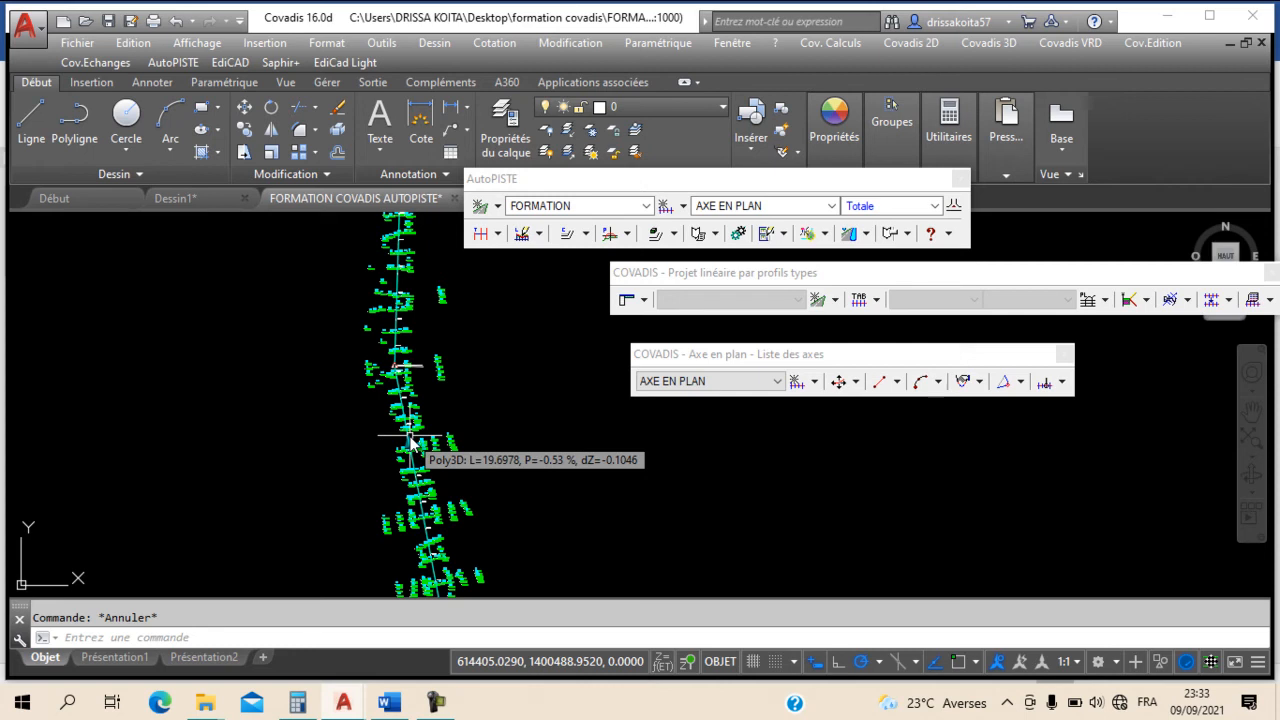
middle_drag(435, 432, 391, 291)
mouse_move(429, 519)
middle_down()
mouse_move(412, 406)
mouse_move(387, 372)
middle_up()
scroll(403, 520, up, 4)
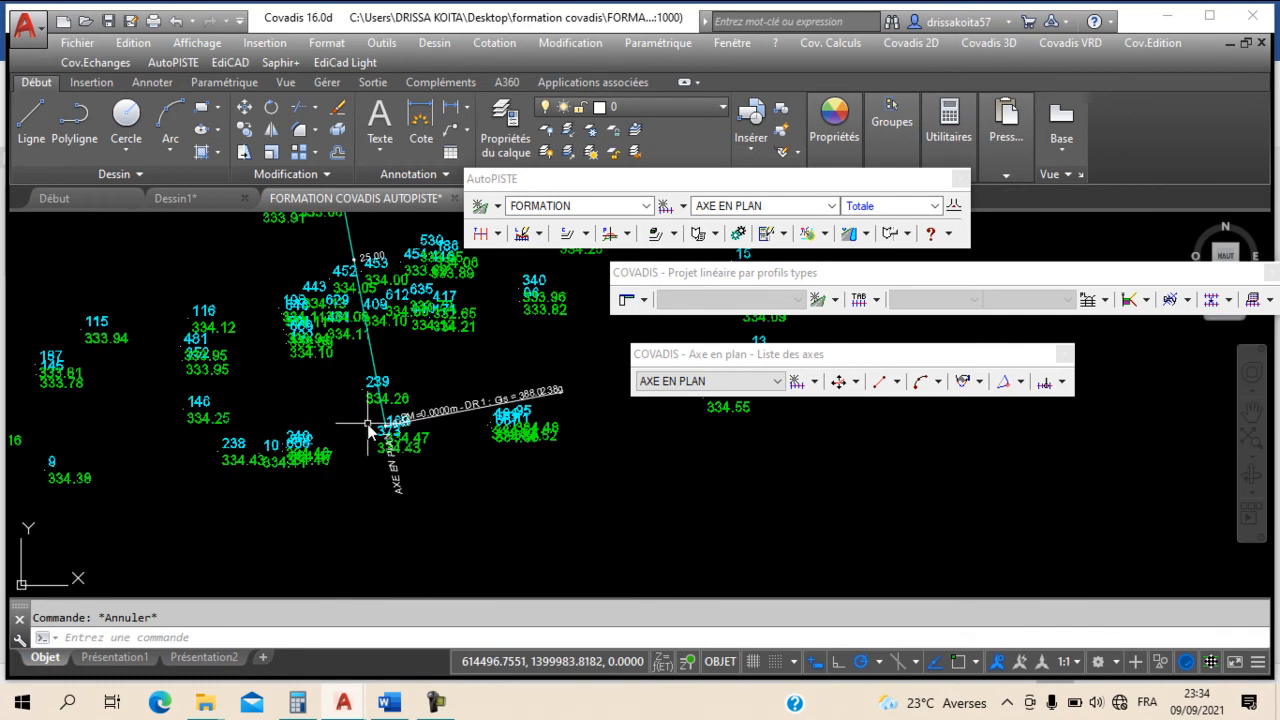
scroll(390, 420, down, 3)
scroll(382, 390, down, 2)
middle_drag(339, 353, 354, 516)
mouse_move(328, 340)
middle_down()
mouse_move(332, 422)
mouse_move(356, 468)
middle_up()
scroll(345, 342, up, 2)
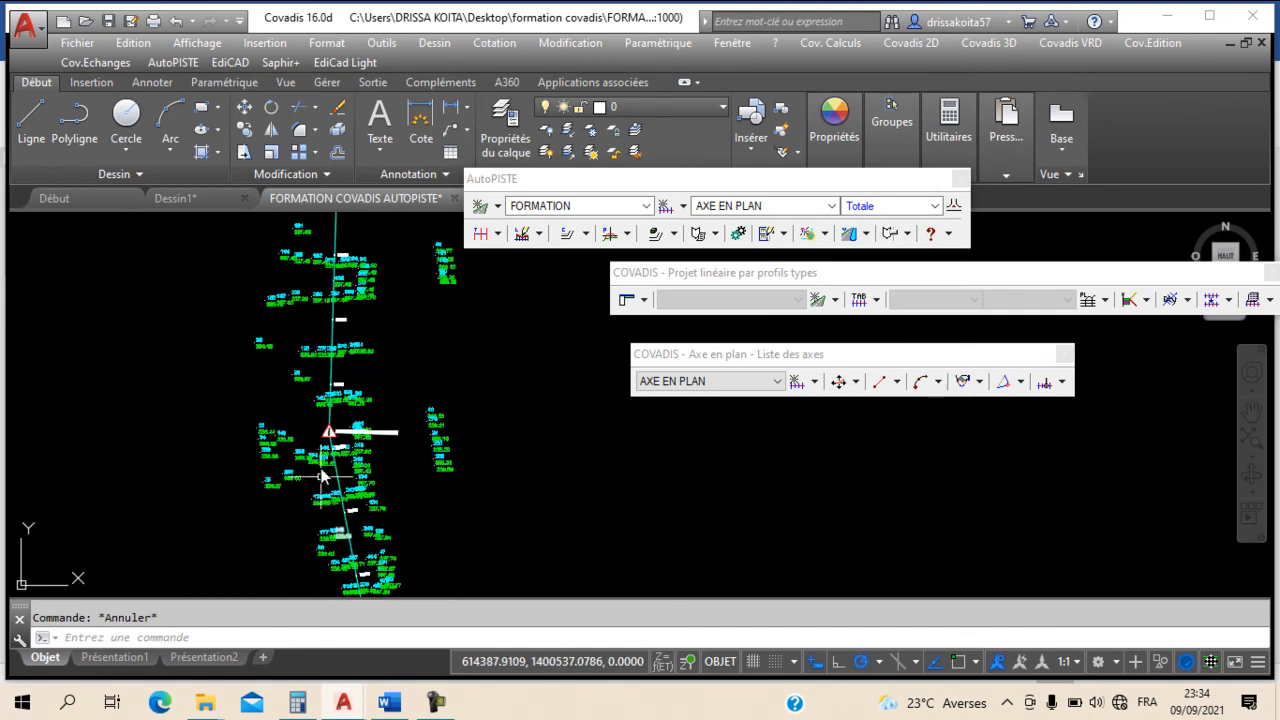
scroll(350, 460, up, 3)
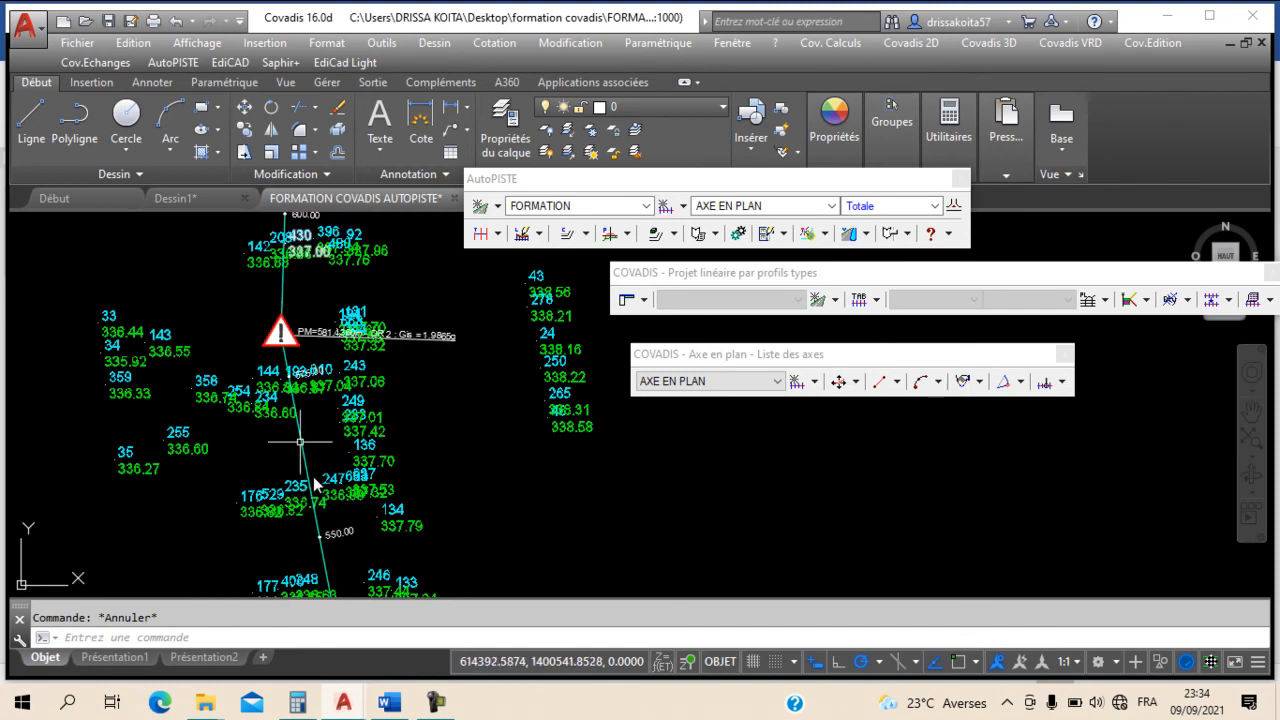
scroll(320, 310, down, 3)
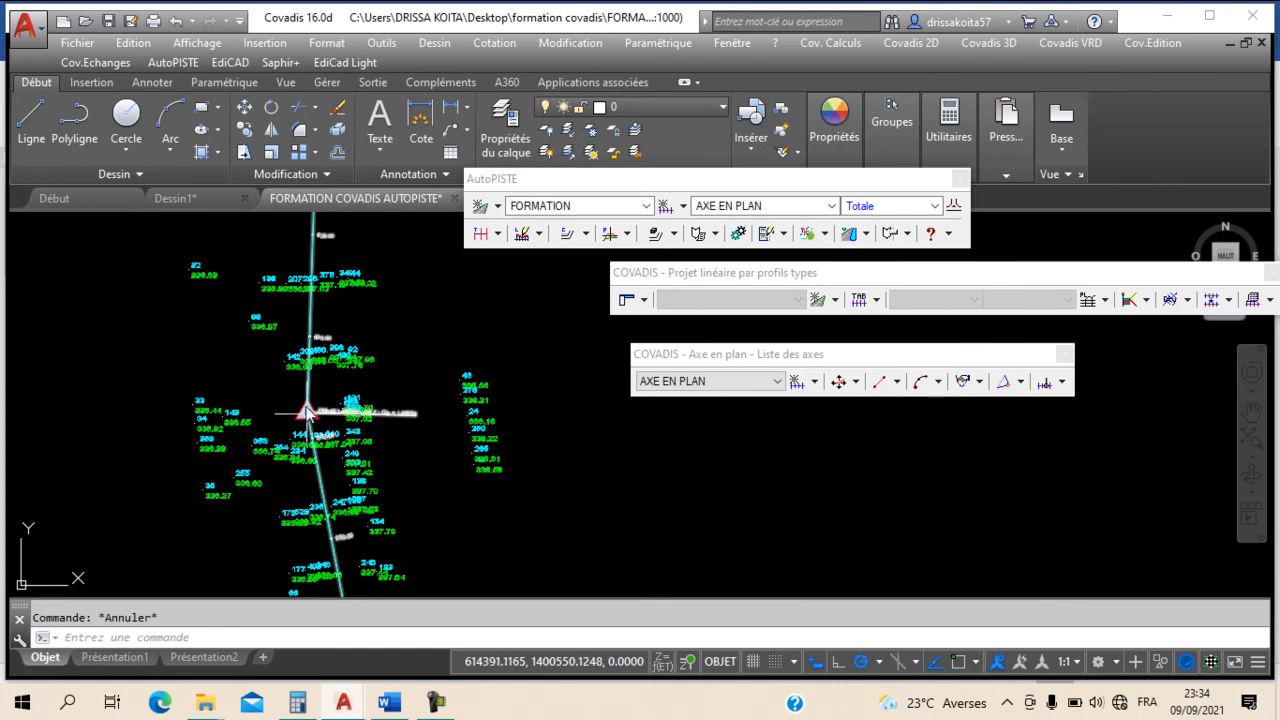
Step: Examine the junction of the two axis lines at the warning symbol and the survey points around it
scroll(325, 453, up, 3)
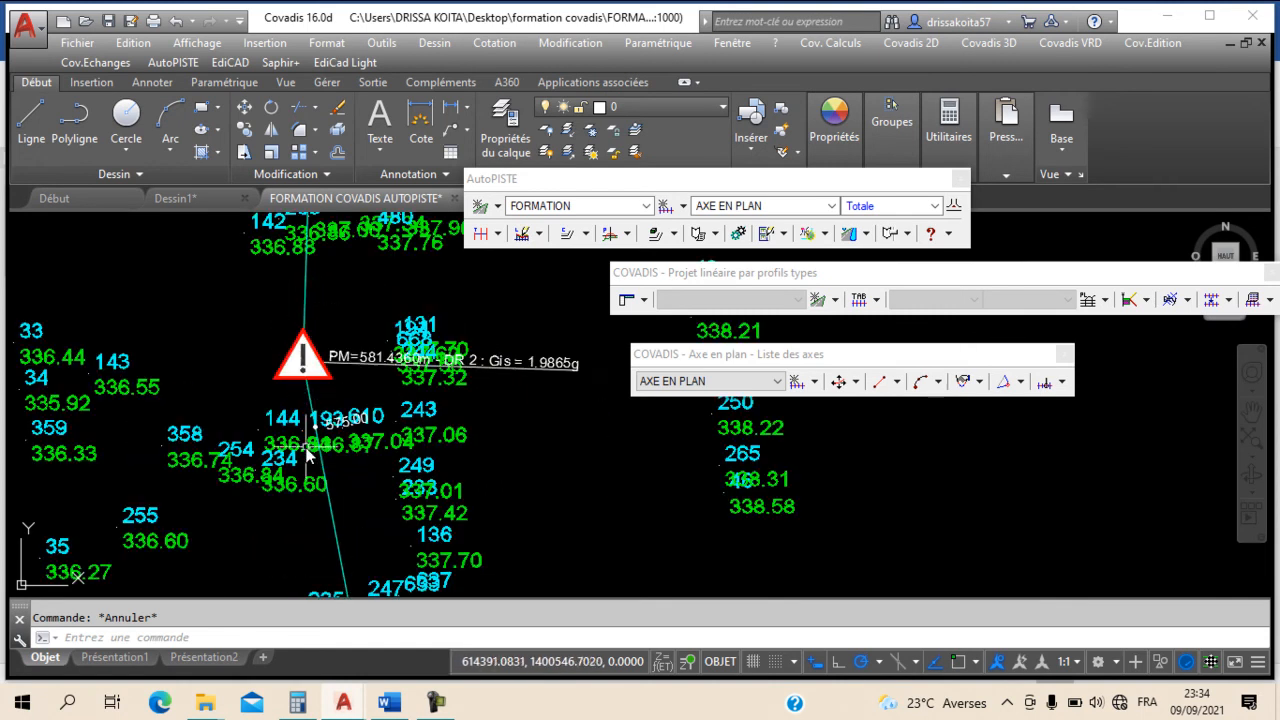
scroll(283, 262, down, 3)
middle_drag(281, 254, 289, 361)
scroll(290, 364, down, 2)
scroll(314, 423, up, 4)
scroll(273, 343, down, 3)
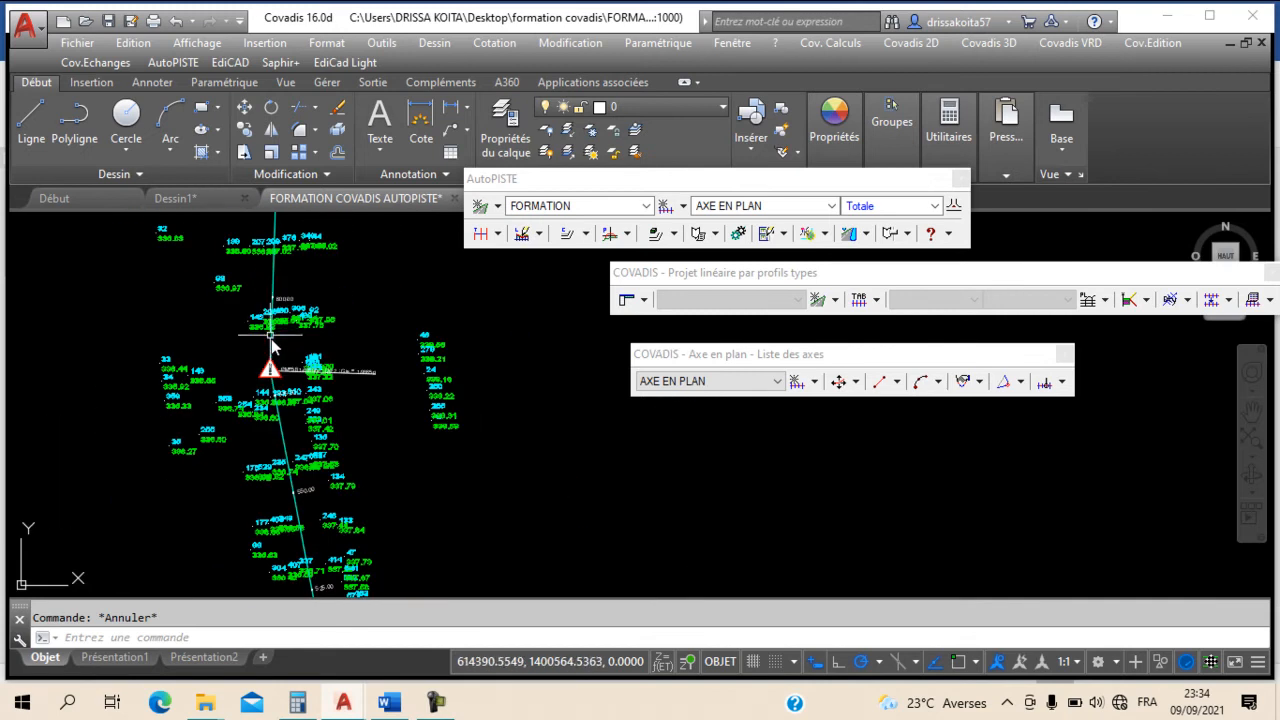
scroll(269, 333, up, 3)
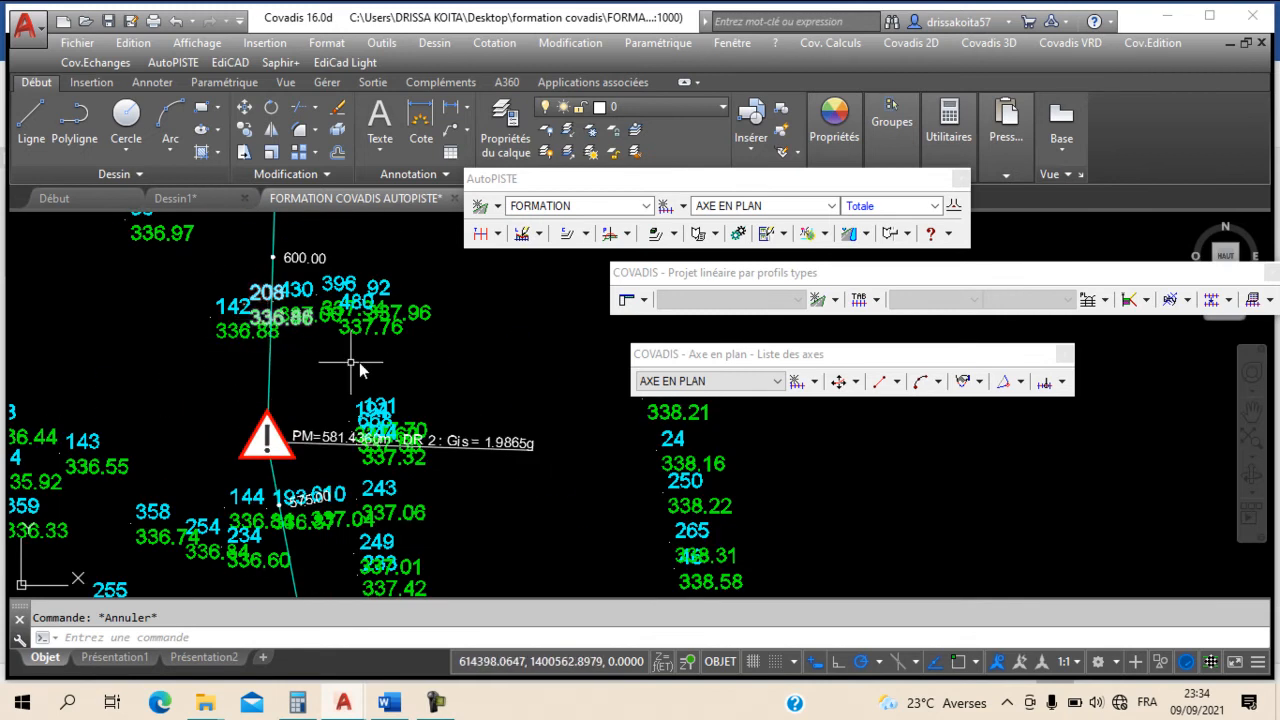
scroll(268, 458, down, 3)
scroll(277, 485, up, 3)
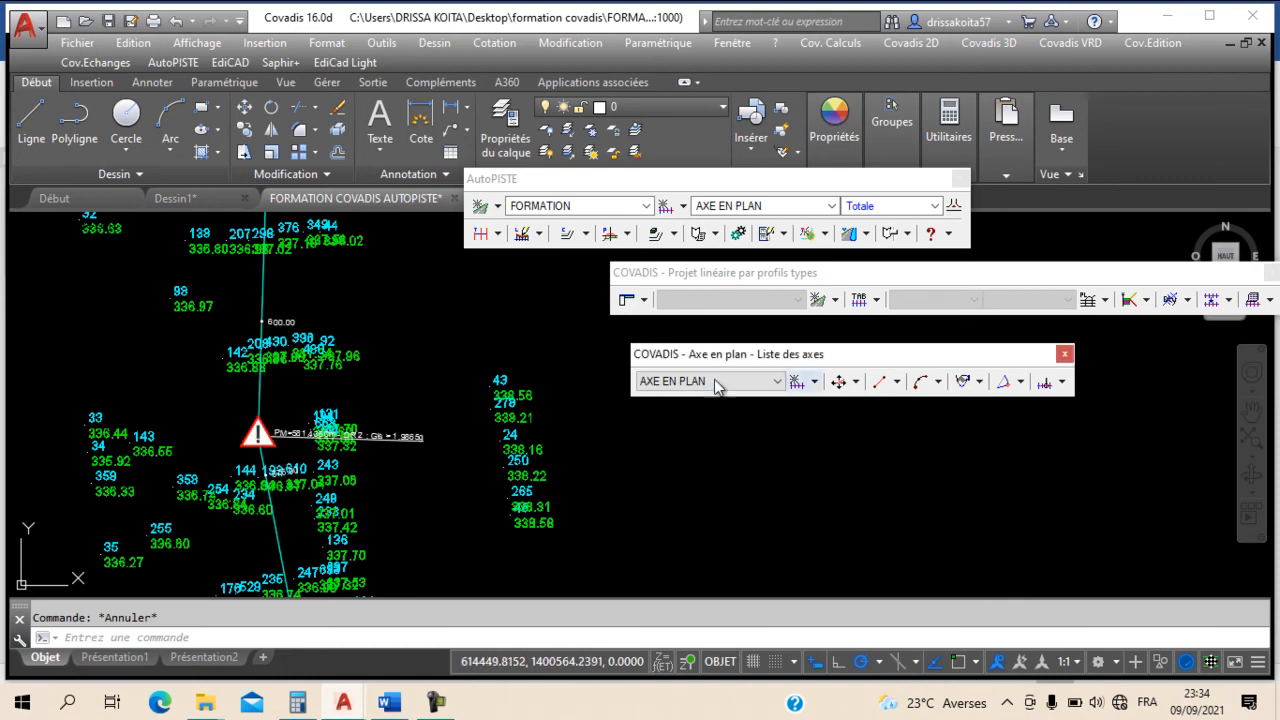
Step: Draw an arc tangent to the southern and northern axis lines at their junction, with a radius of about 343 m
click(939, 389)
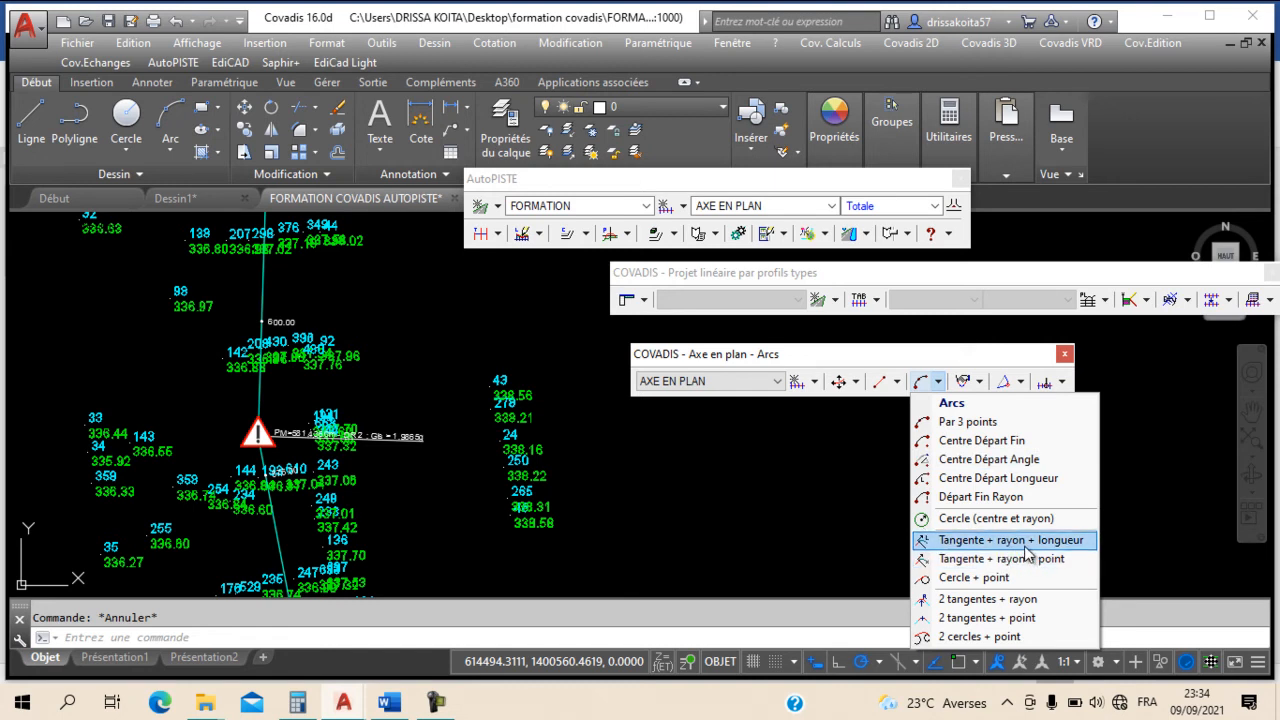
click(988, 600)
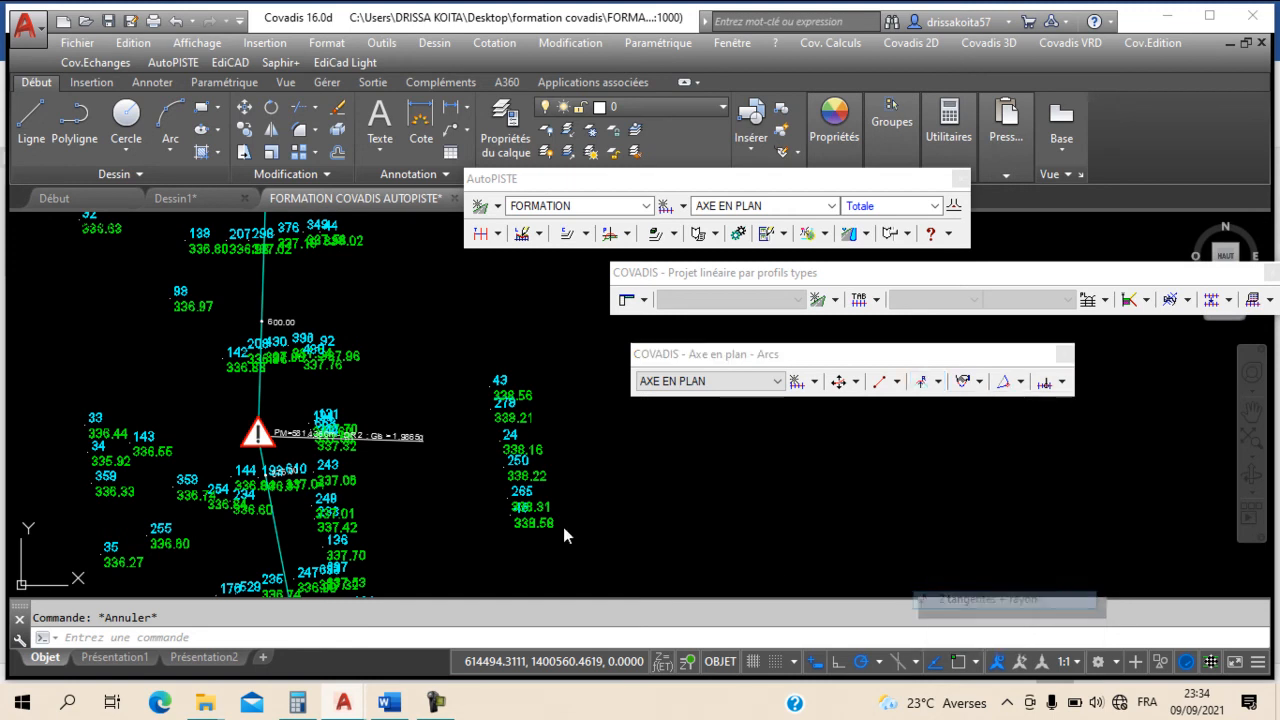
click(272, 536)
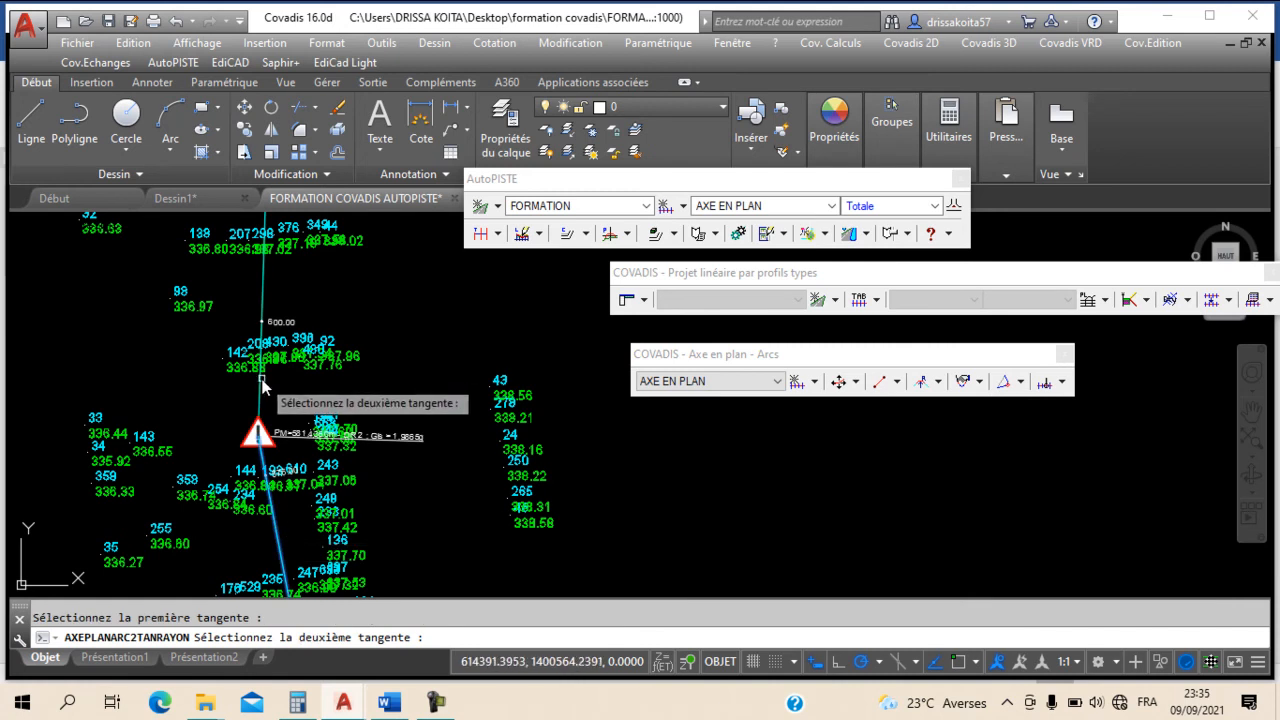
click(262, 386)
scroll(264, 385, up, 2)
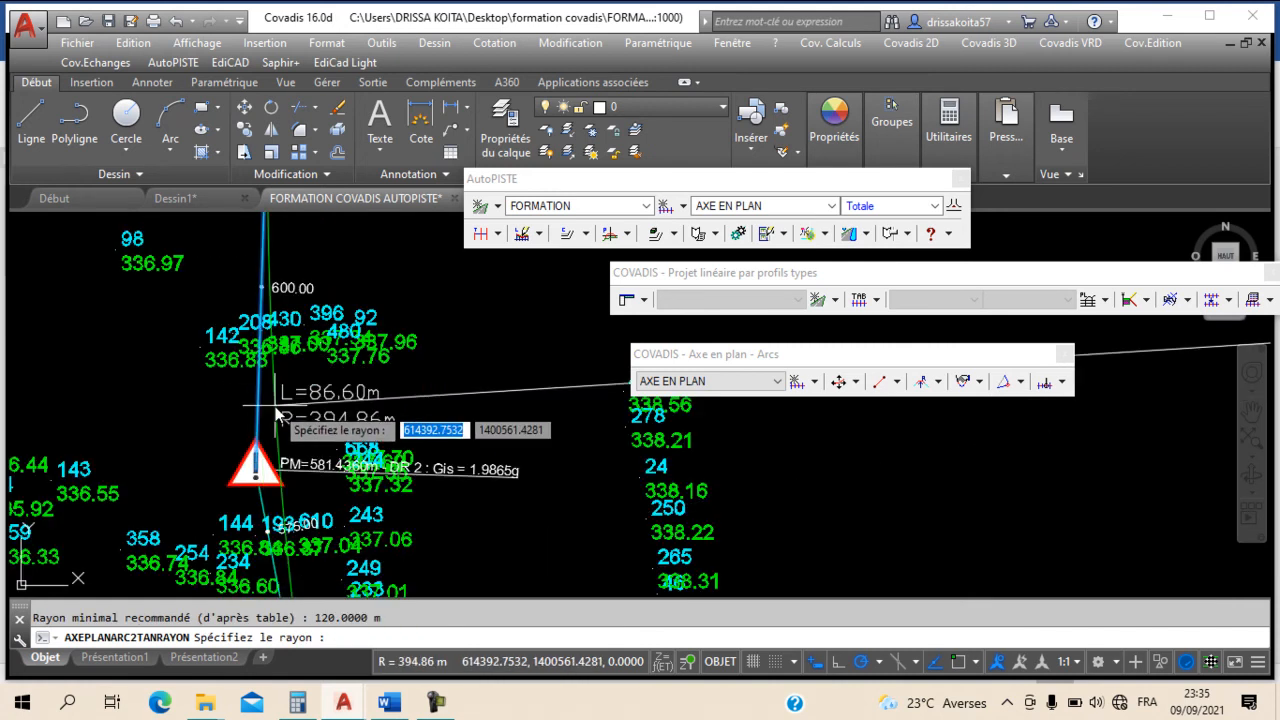
scroll(278, 416, down, 2)
scroll(282, 420, up, 2)
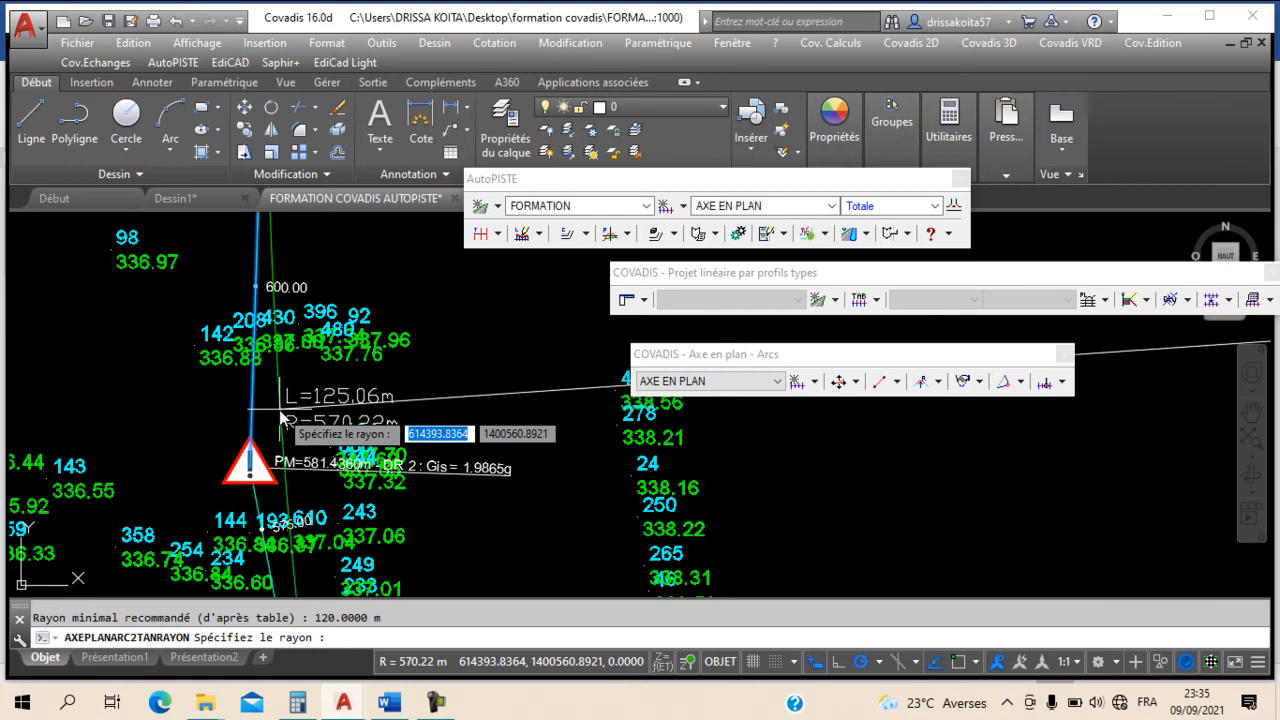
scroll(278, 424, up, 2)
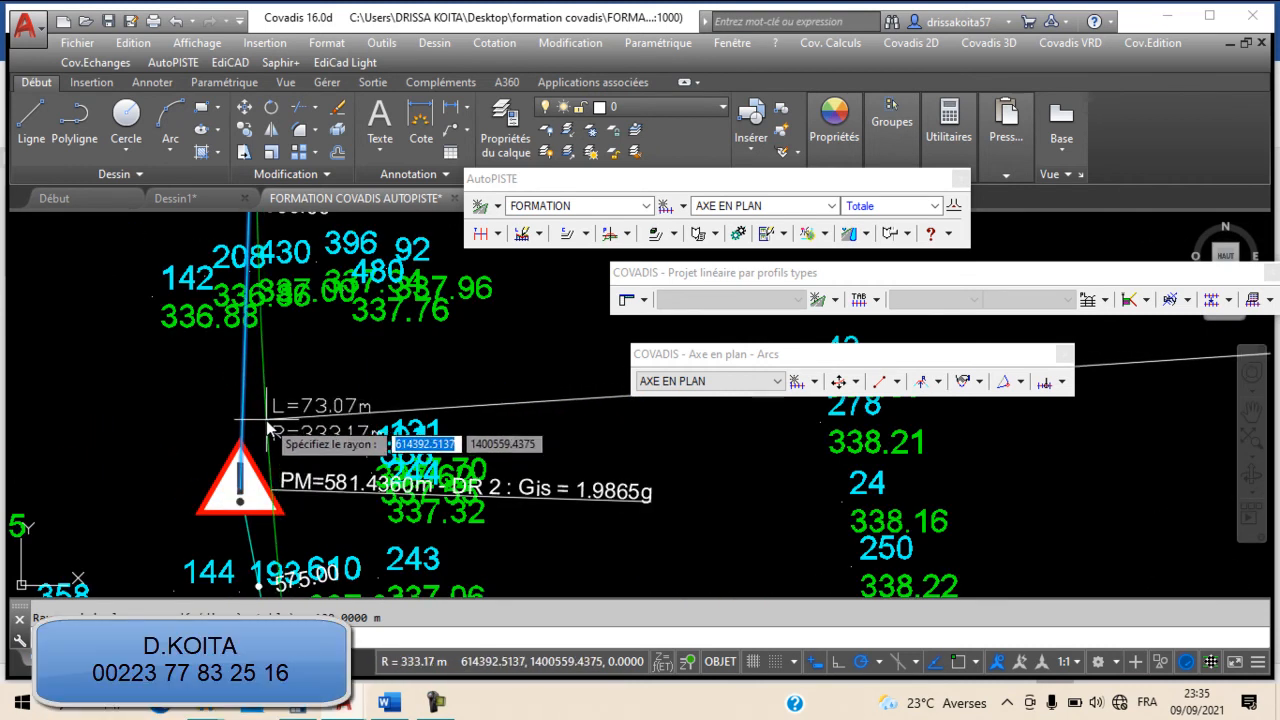
click(270, 428)
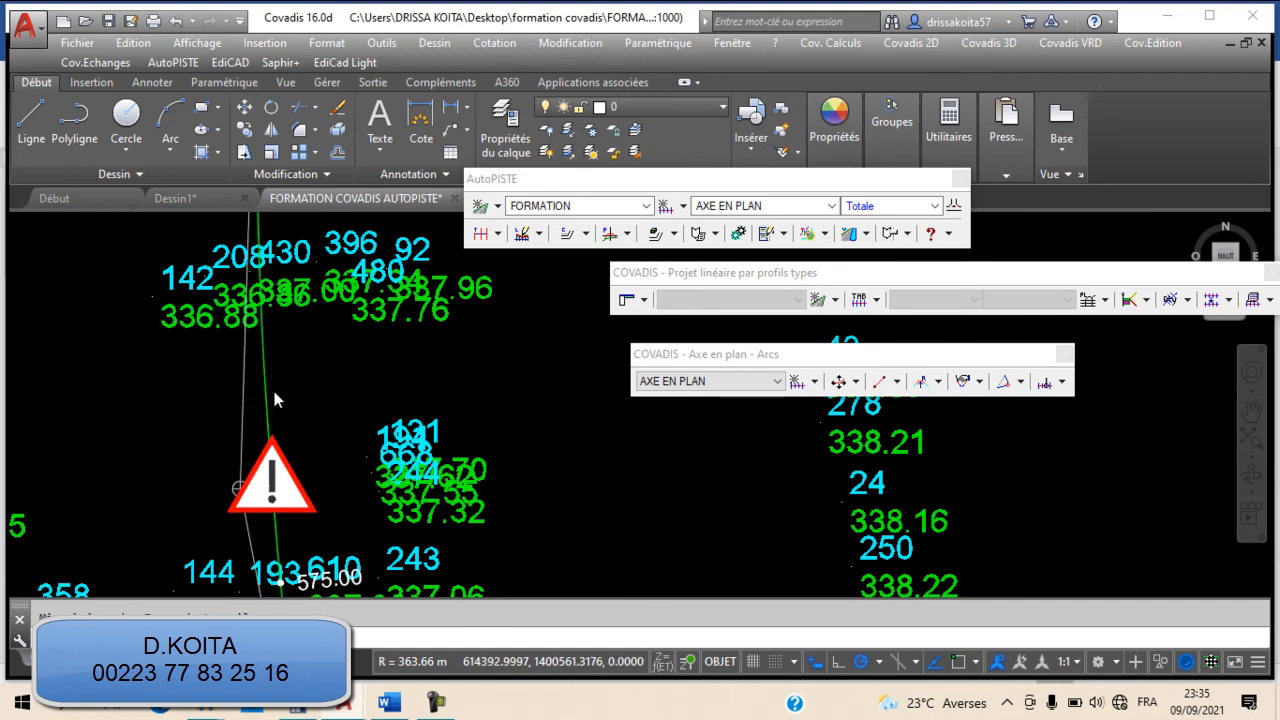
Step: Check the radius value of the new junction arc without changing it, and undo the arc
scroll(272, 392, down, 2)
click(268, 393)
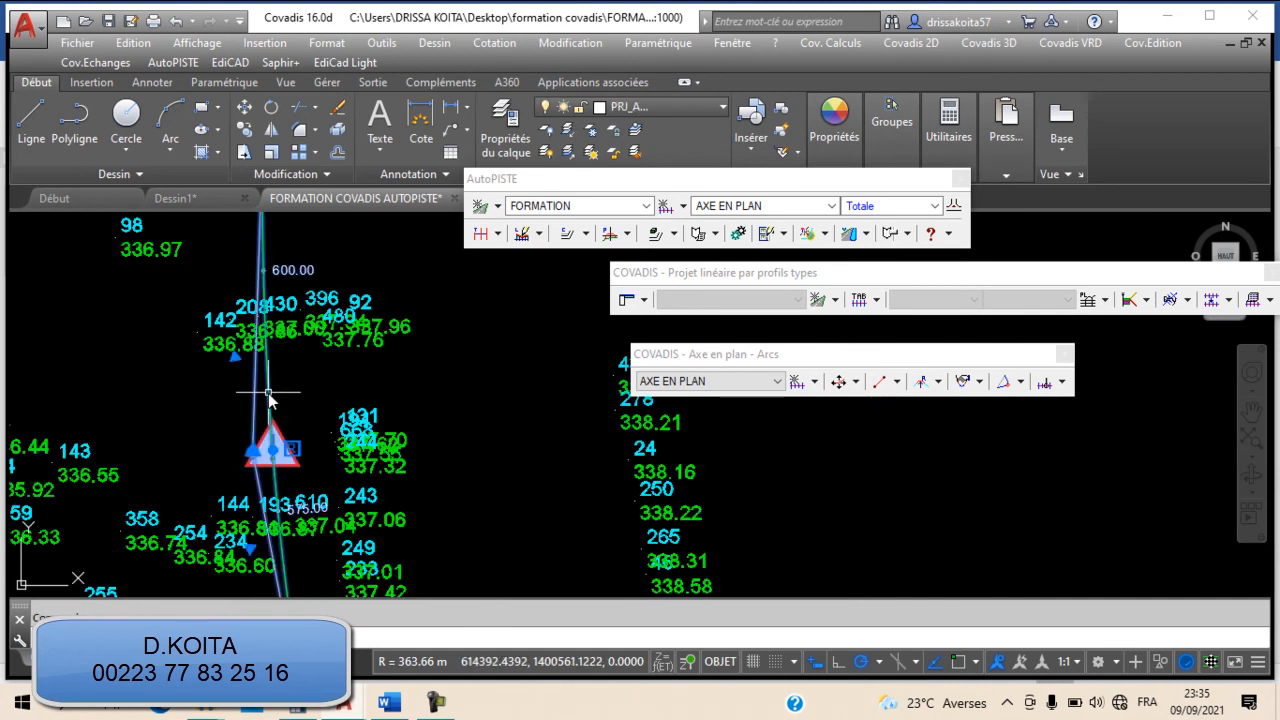
click(291, 450)
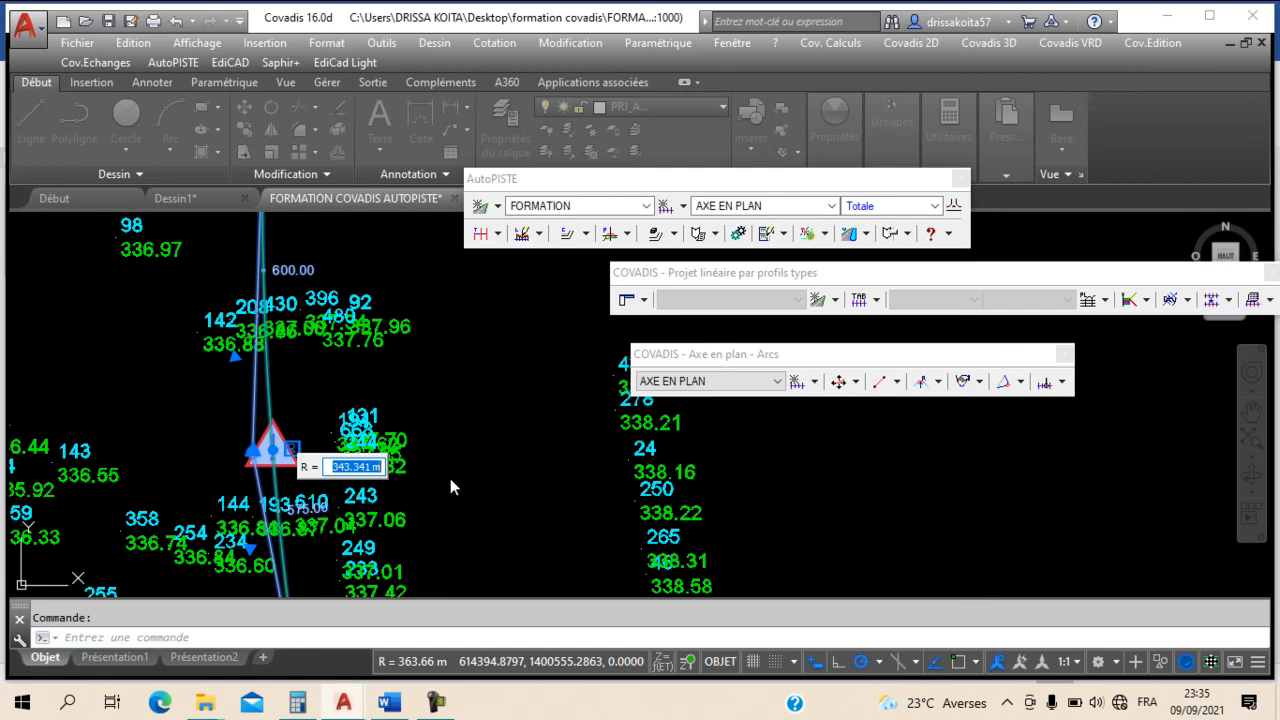
key(Escape)
key(Escape)
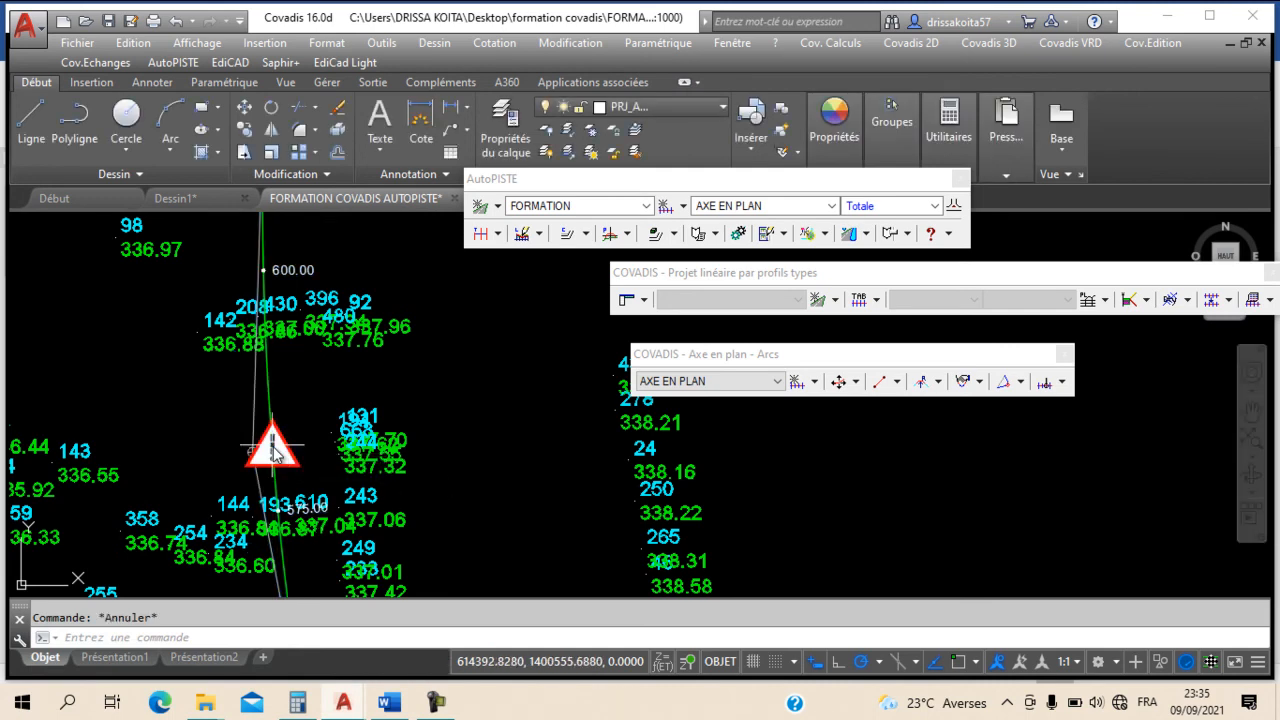
click(273, 448)
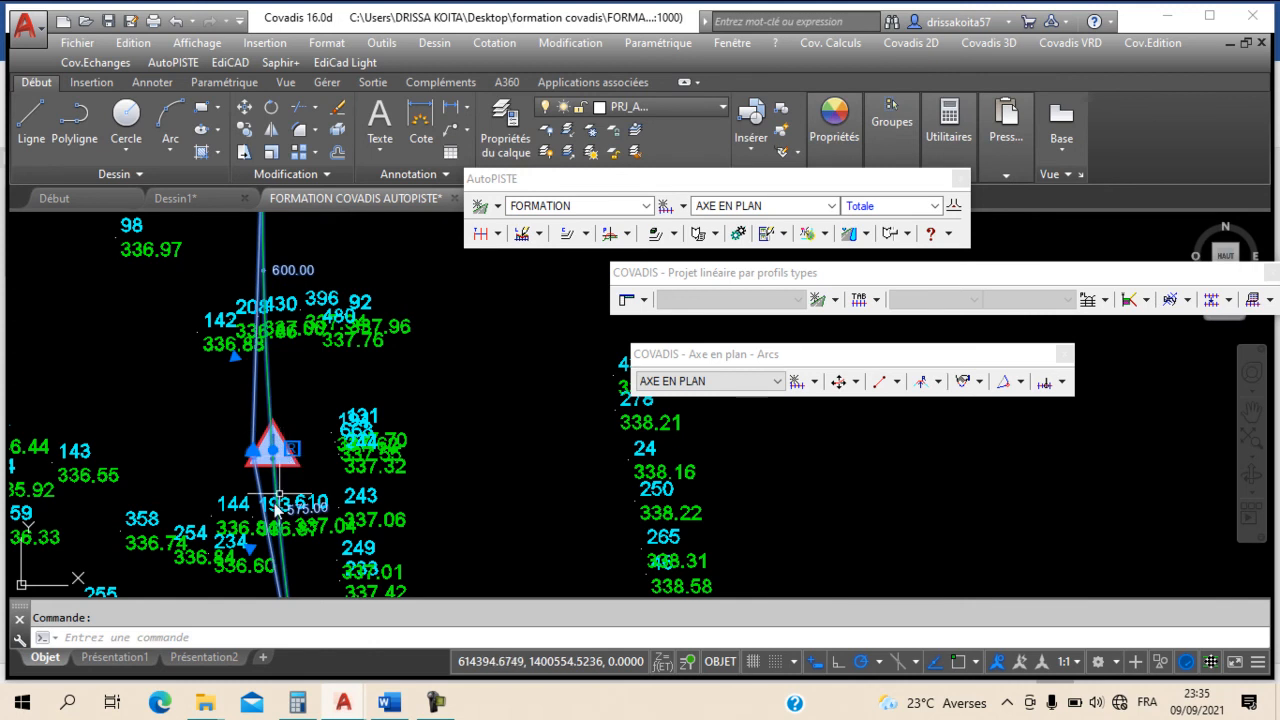
click(292, 448)
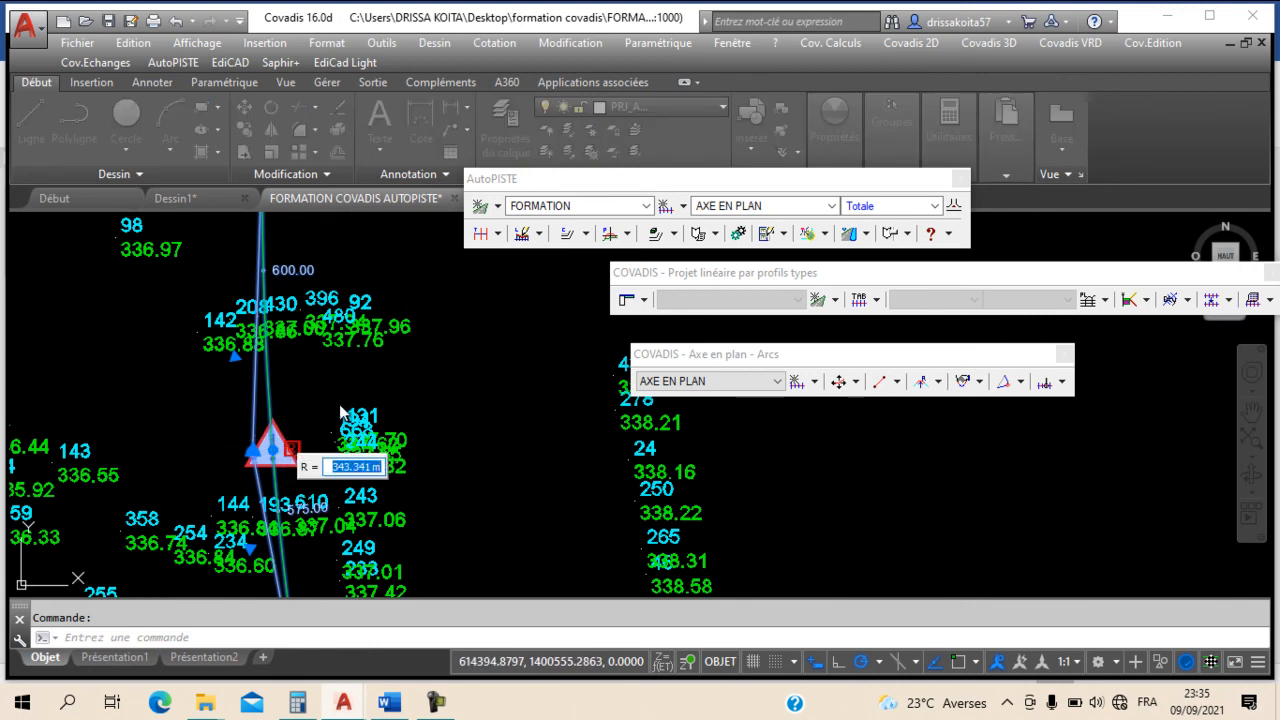
key(Escape)
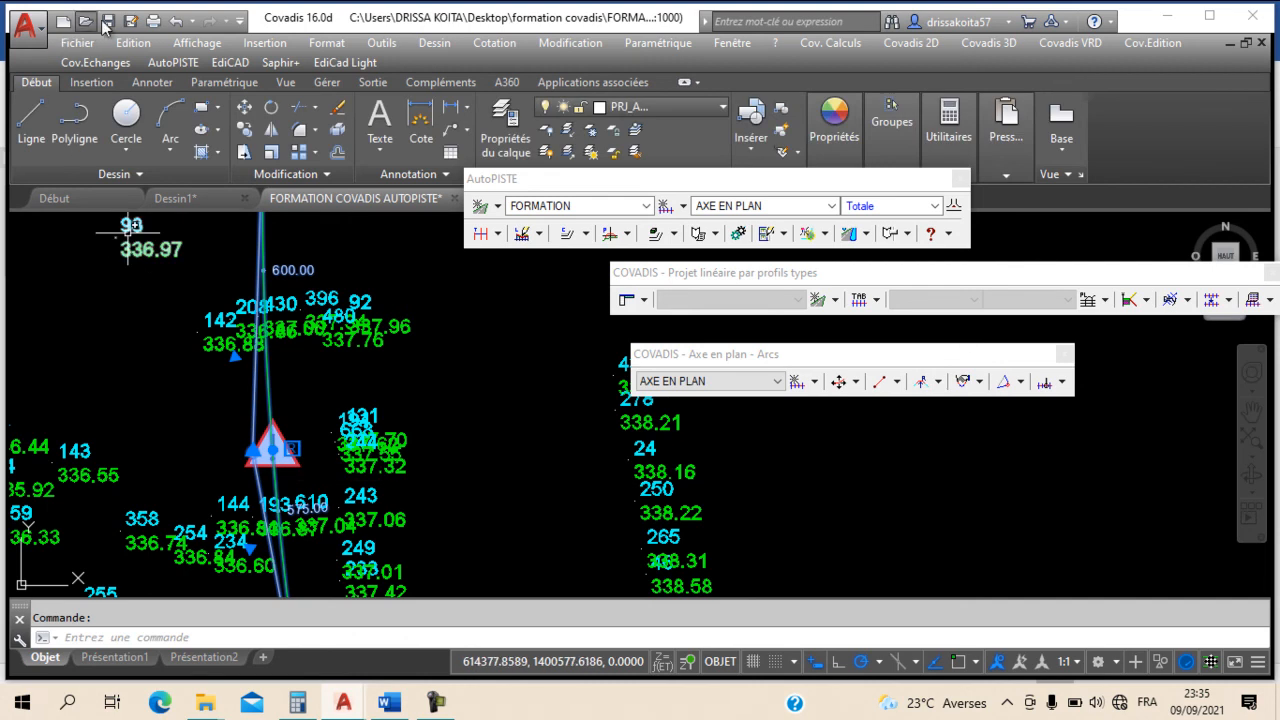
click(175, 20)
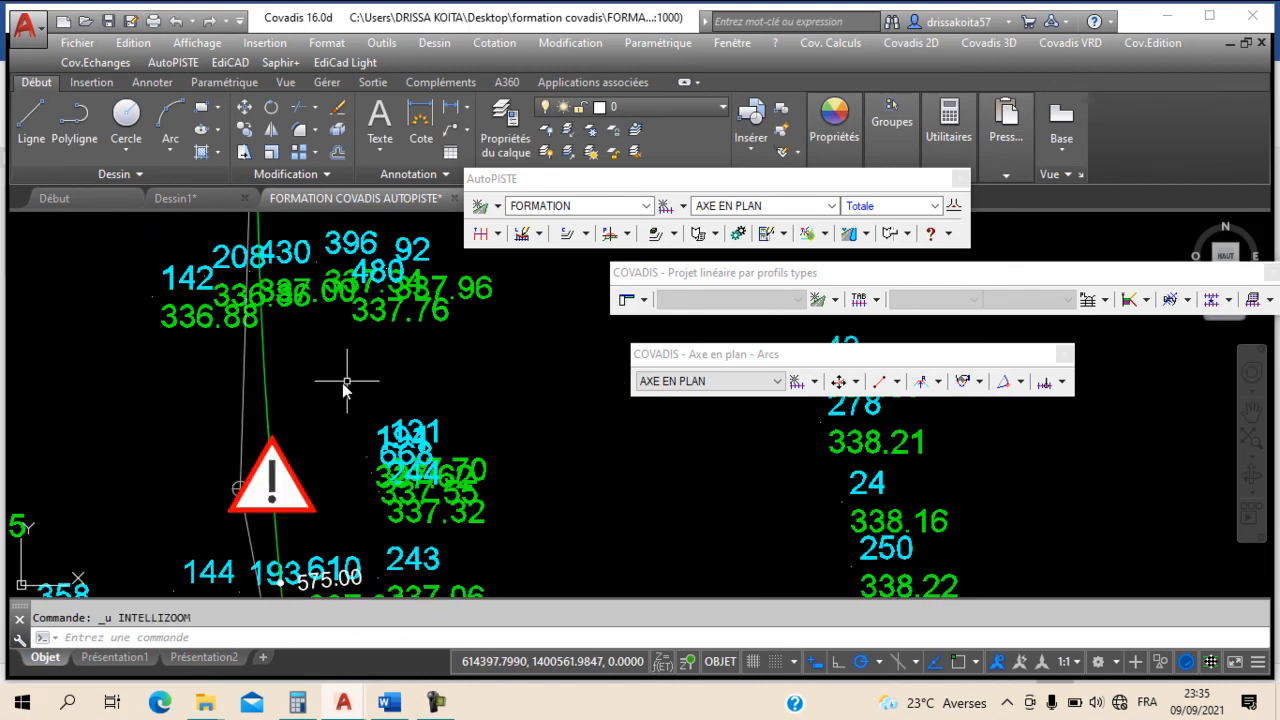
Step: Draw an arc tangent to the southern and northern axis lines at the warning symbol, with a radius of about 527 m
click(922, 383)
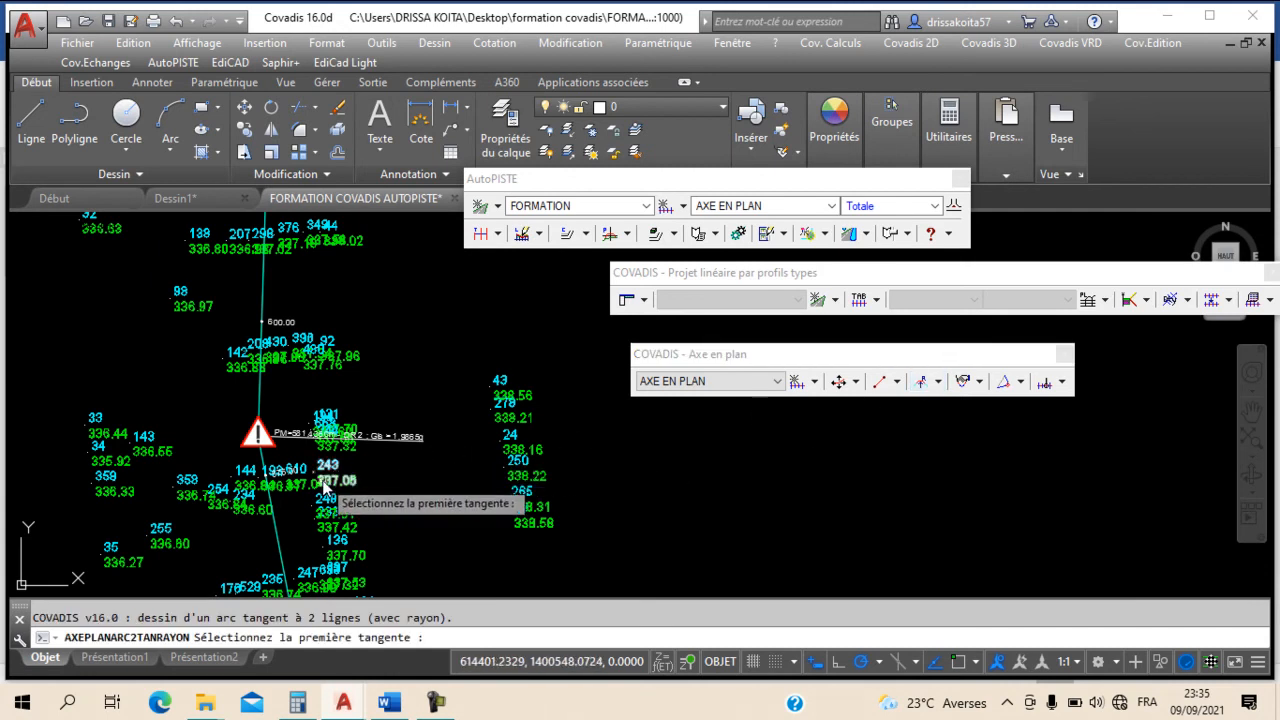
click(284, 505)
click(281, 398)
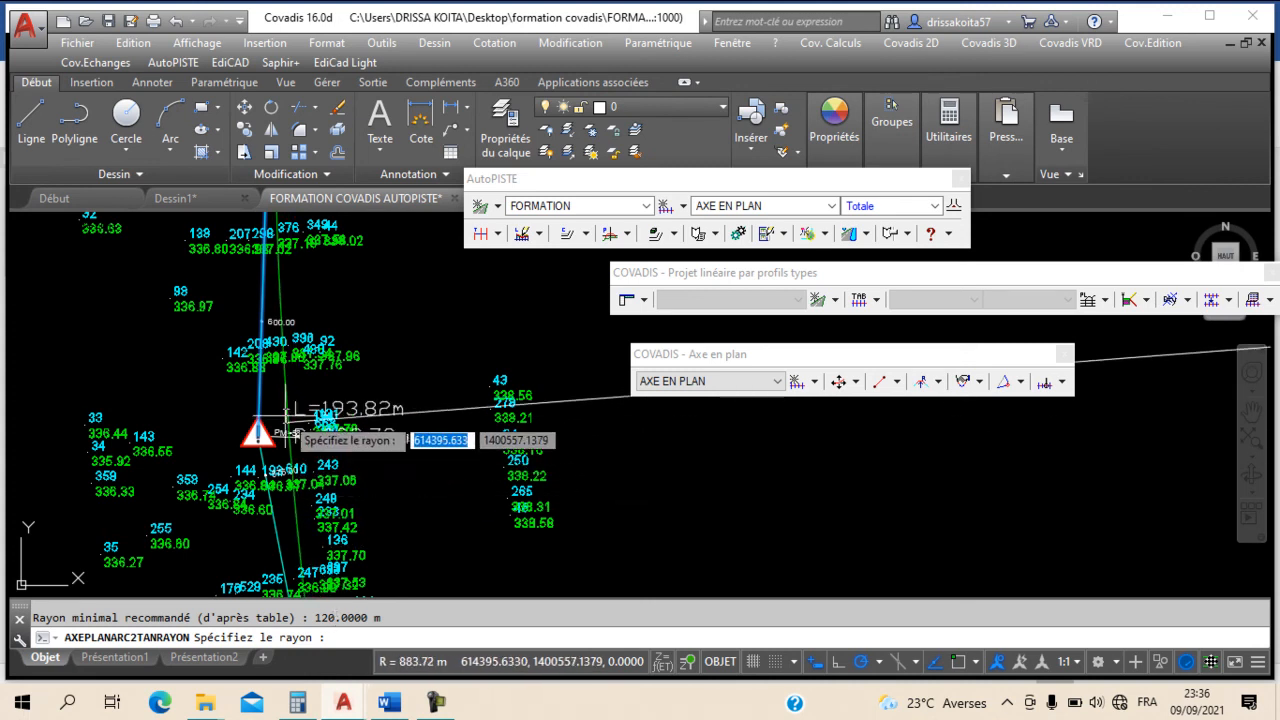
scroll(262, 400, up, 3)
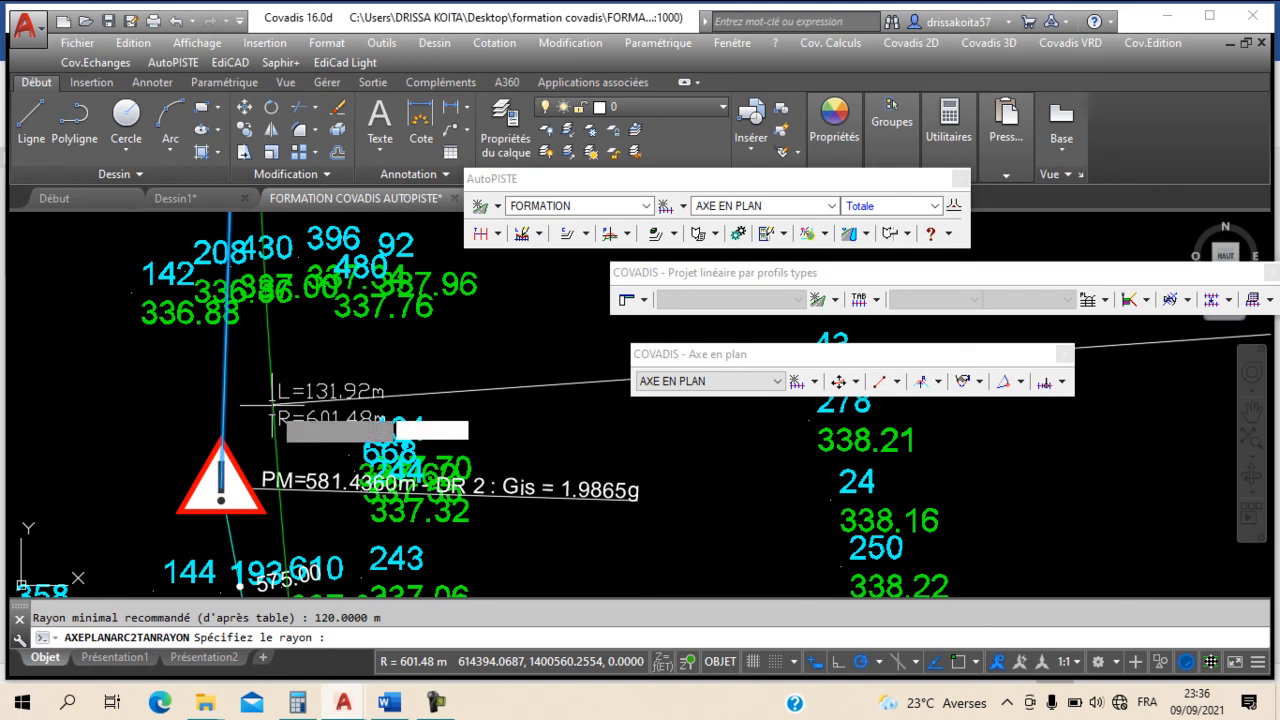
click(268, 405)
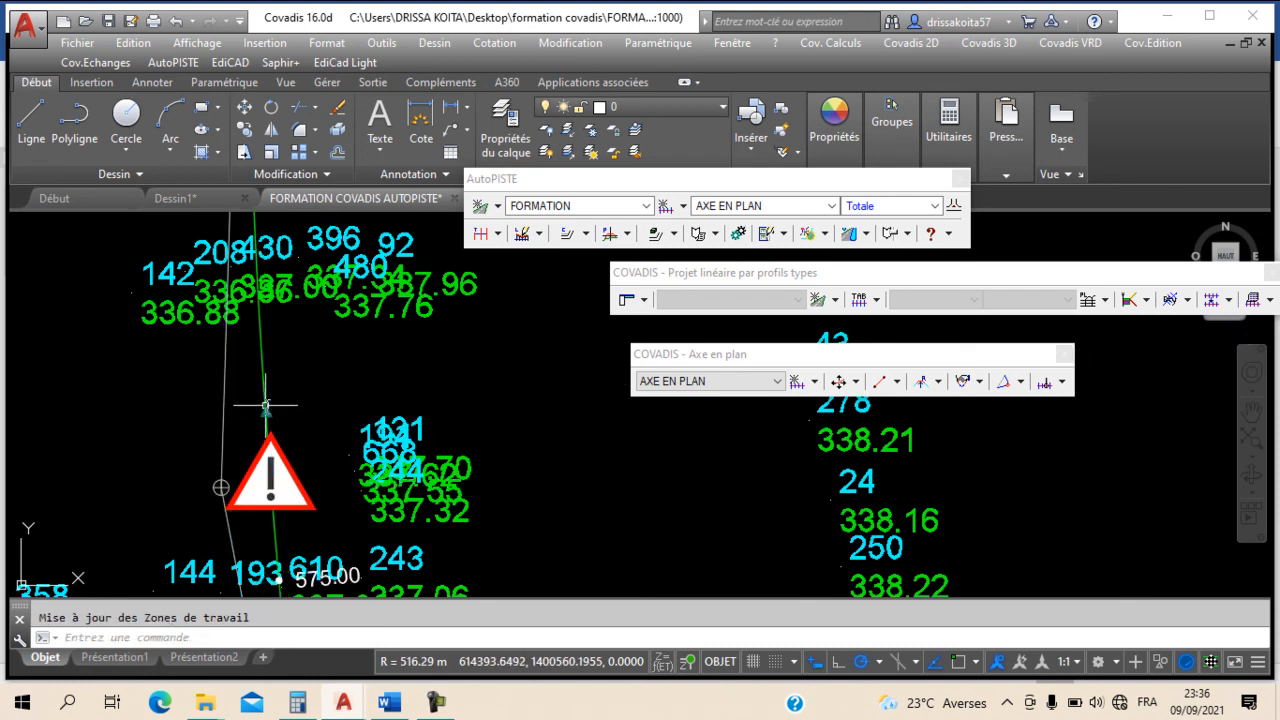
Step: Set the radius of the junction arc to 120 m and deselect the axis
click(266, 405)
click(303, 483)
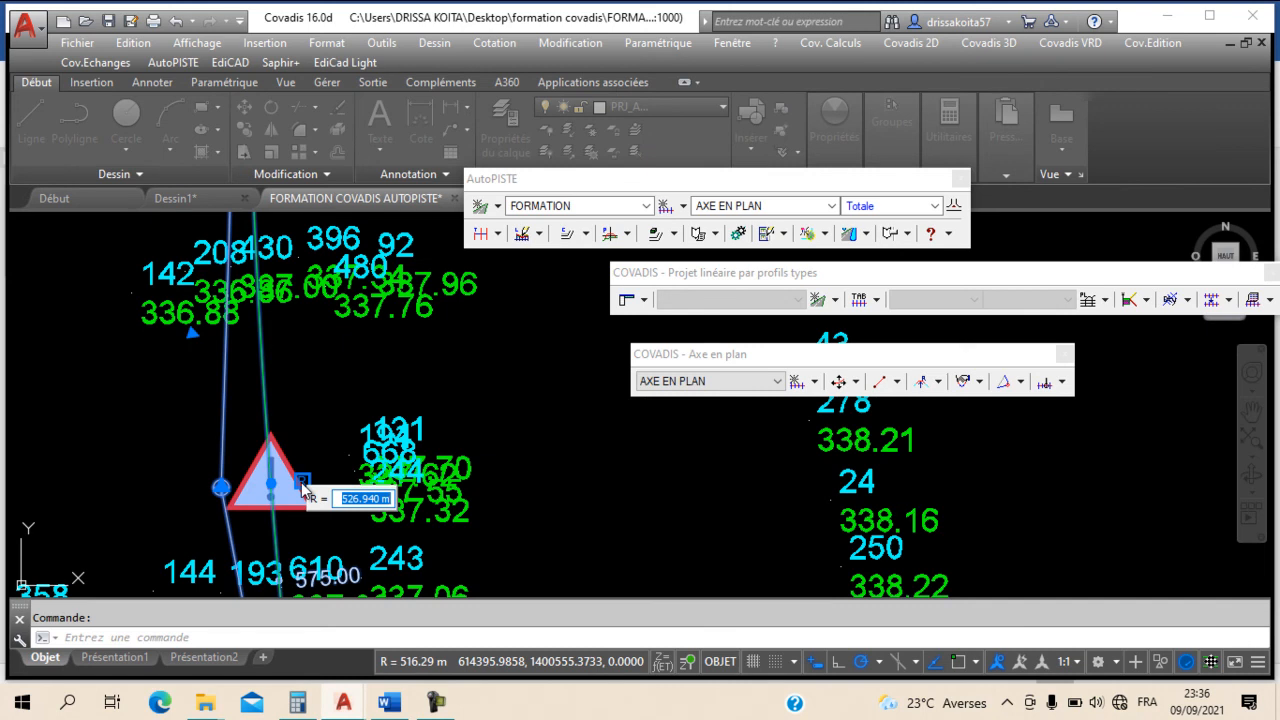
text(12)
key(Return)
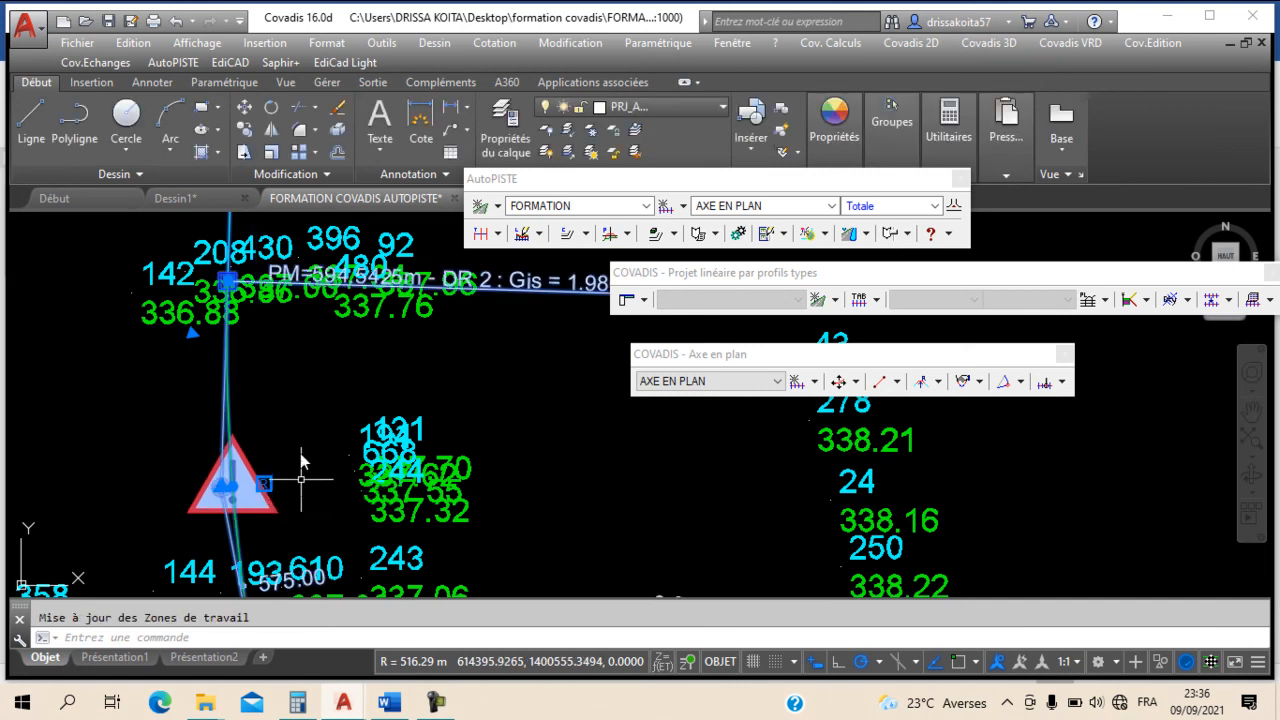
scroll(321, 383, down, 2)
key(Escape)
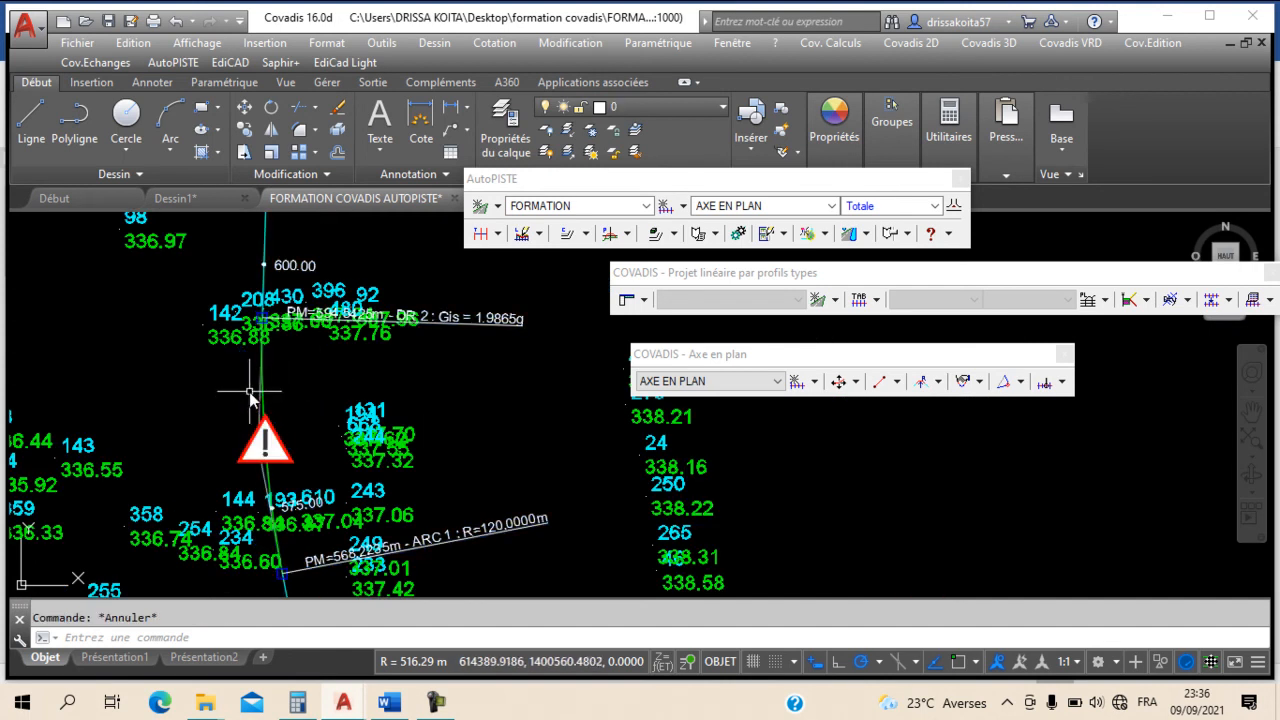
Step: Set the radius of the junction arc to 200 m and deselect the axis
scroll(268, 402, up, 2)
click(270, 402)
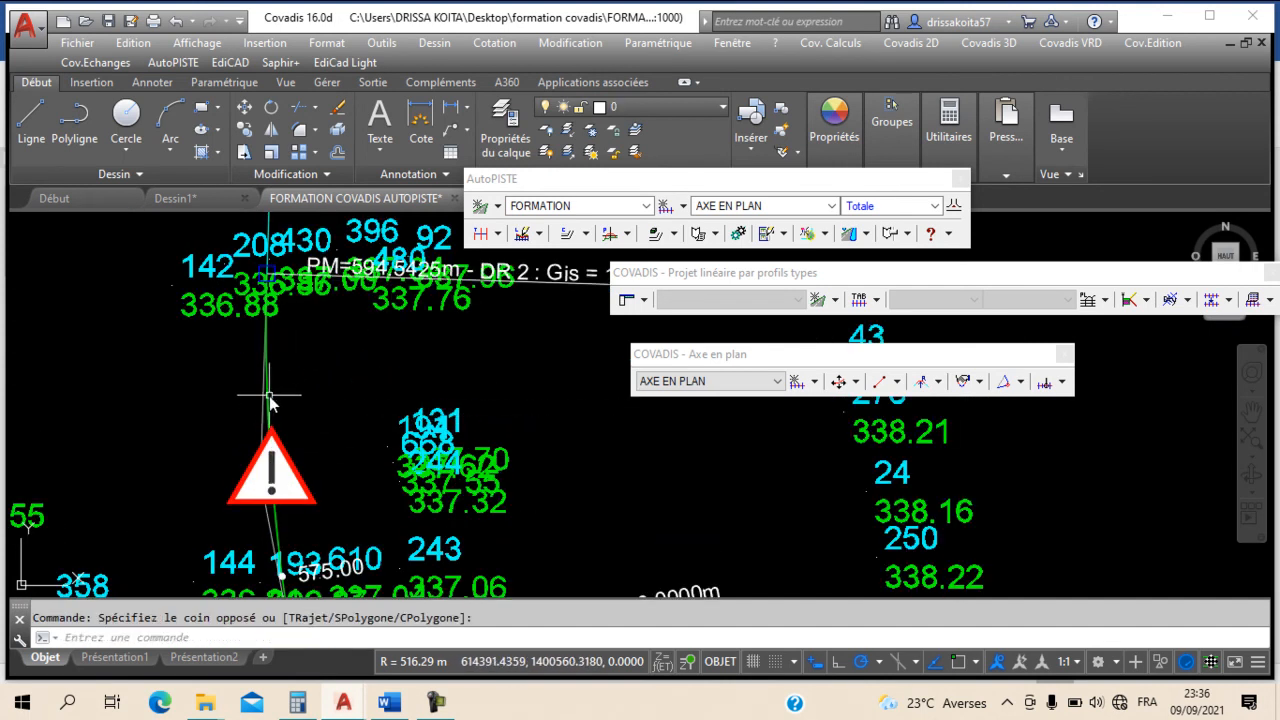
click(266, 396)
click(304, 475)
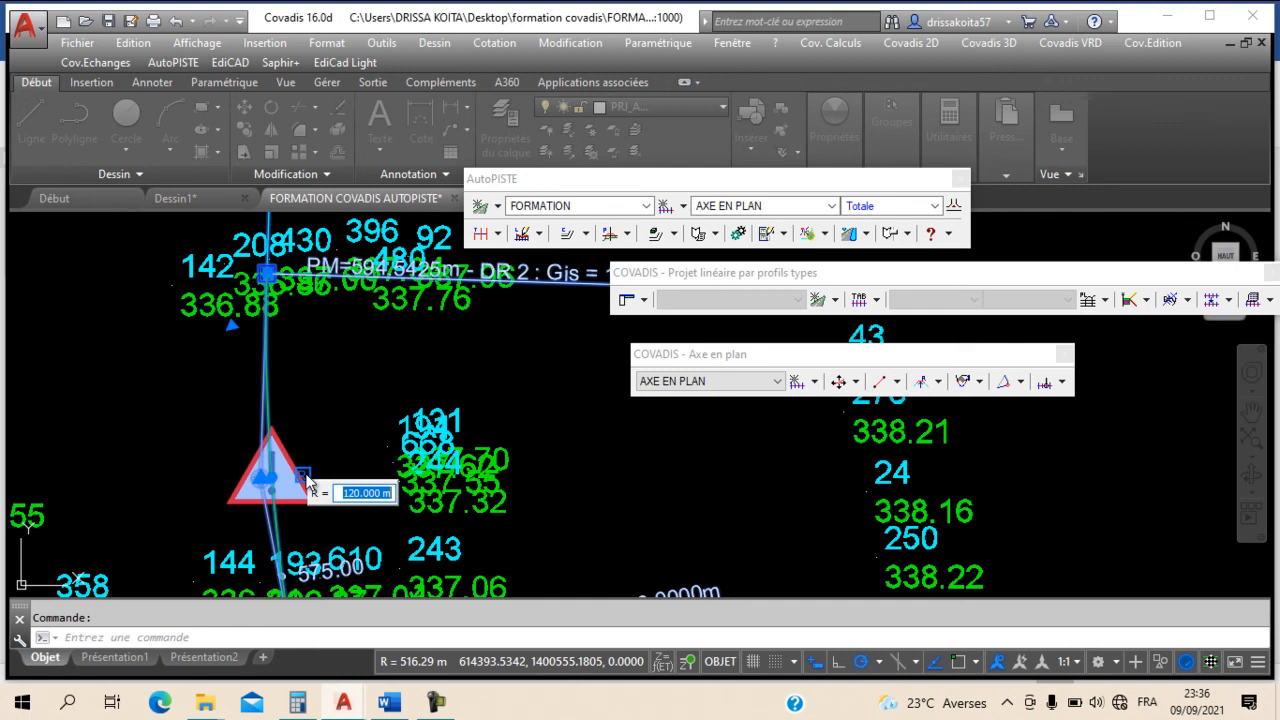
text(200)
key(Return)
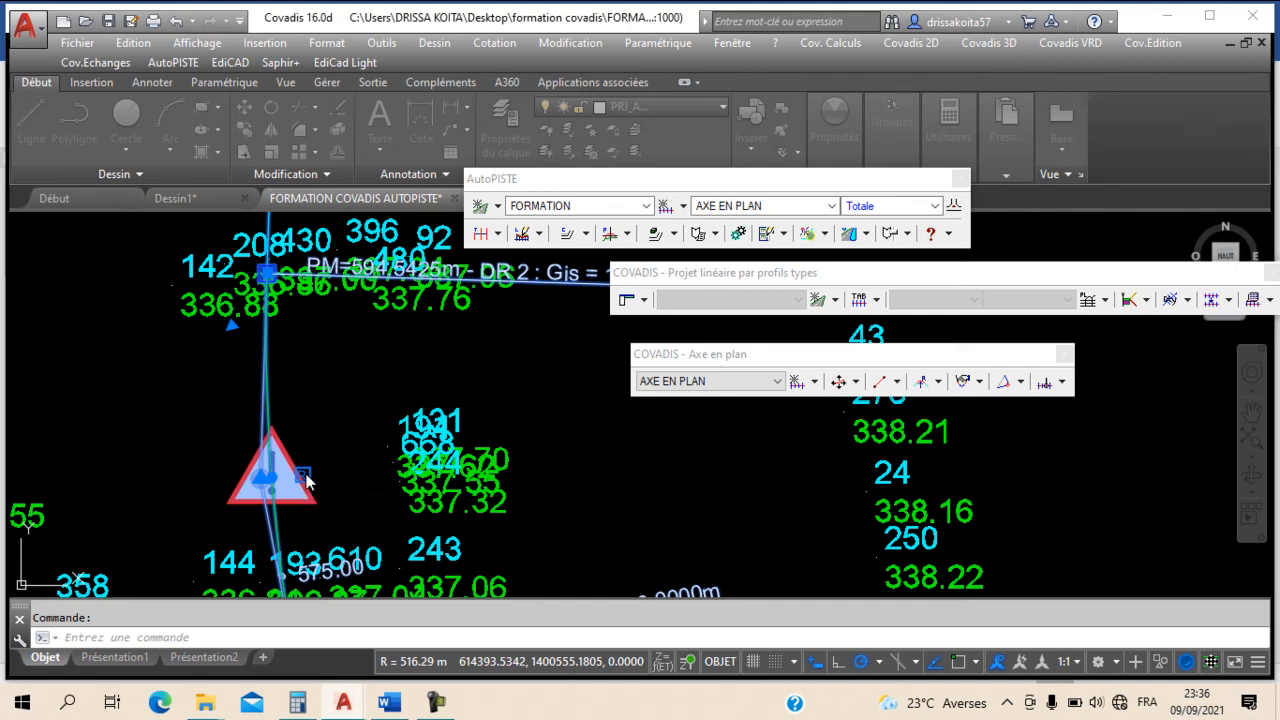
key(Escape)
scroll(357, 400, down, 3)
scroll(356, 417, up, 5)
Step: Select the plan axis and try the axis editing command for modifying an offset (Modifier un décalage)
click(312, 418)
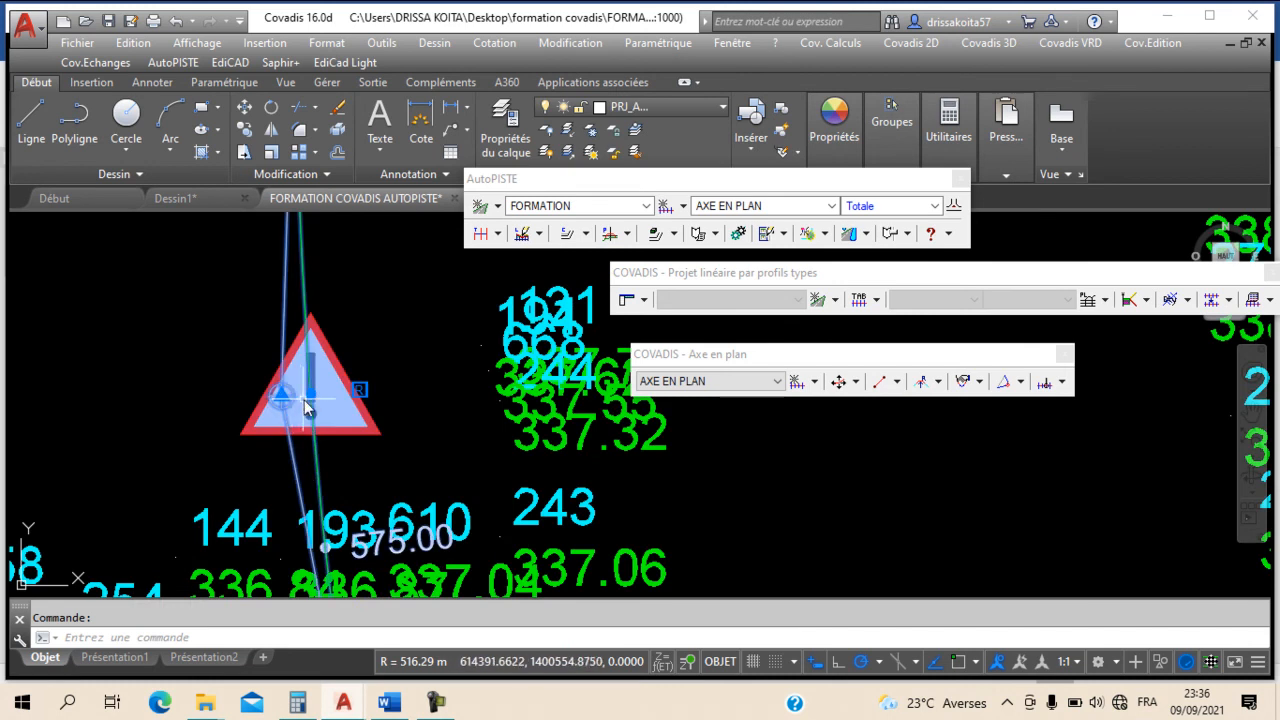
scroll(329, 360, down, 4)
right_click(333, 360)
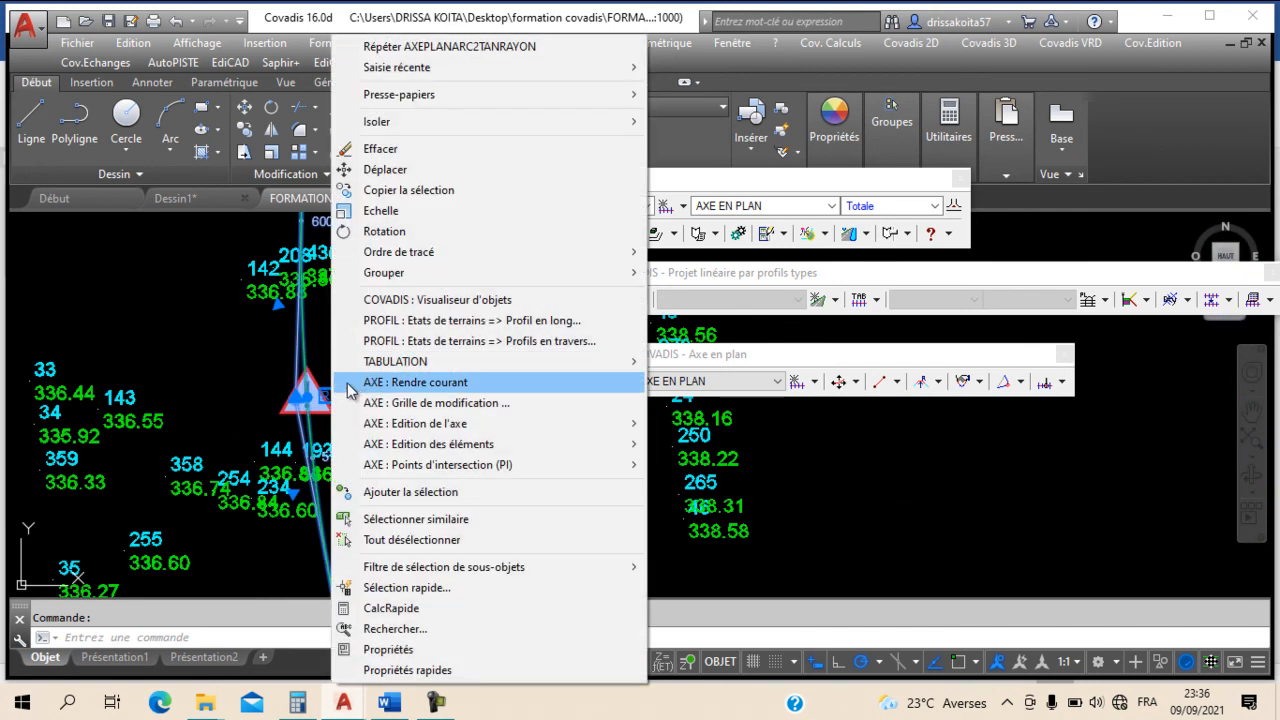
mouse_move(381, 364)
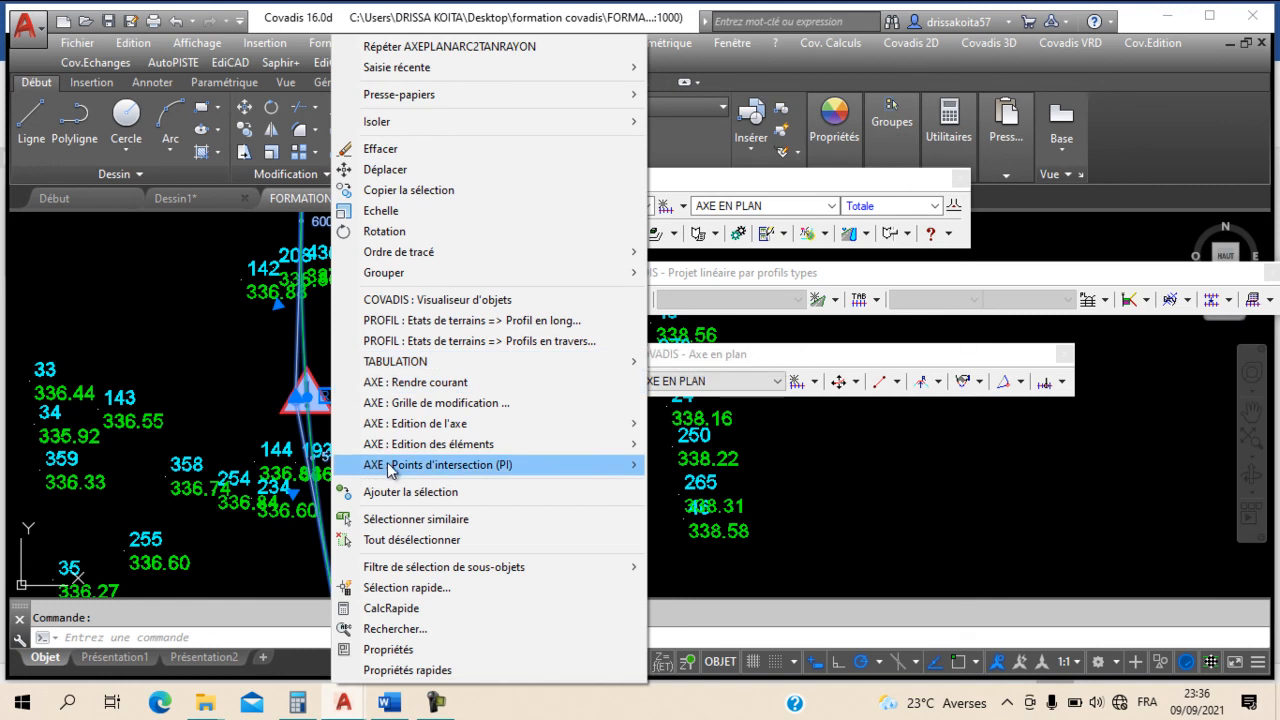
mouse_move(418, 446)
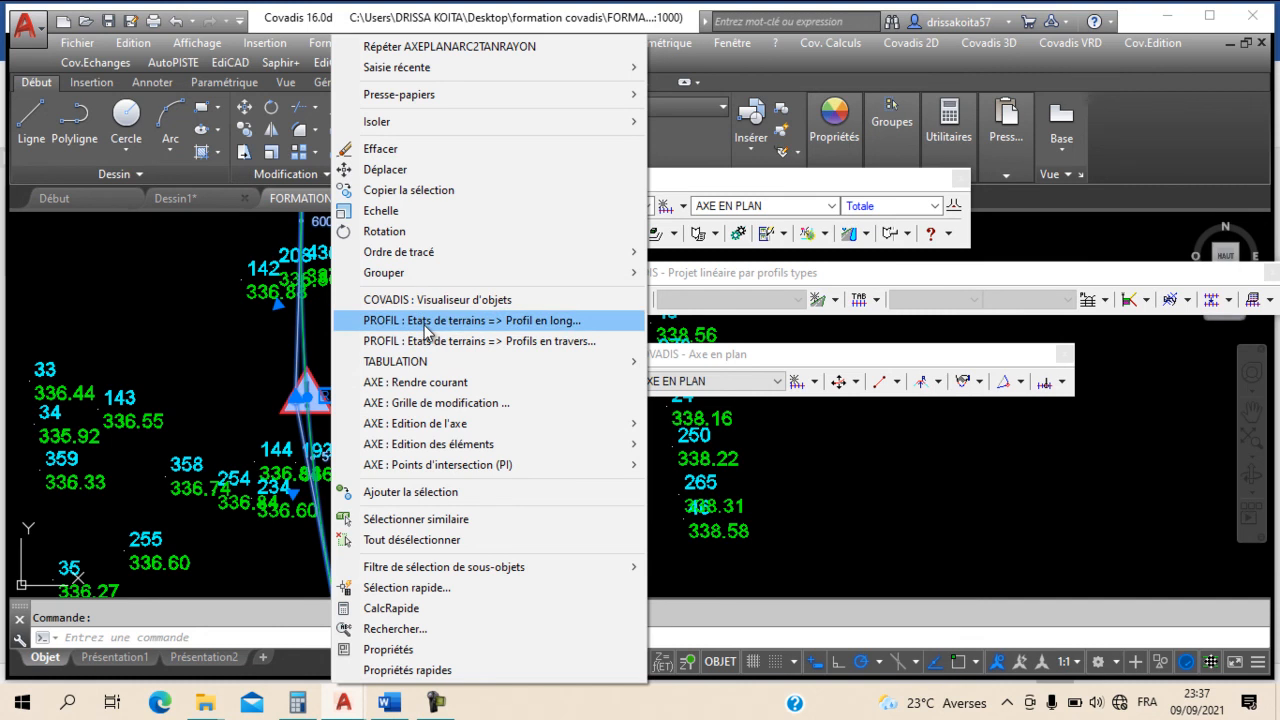
mouse_move(450, 428)
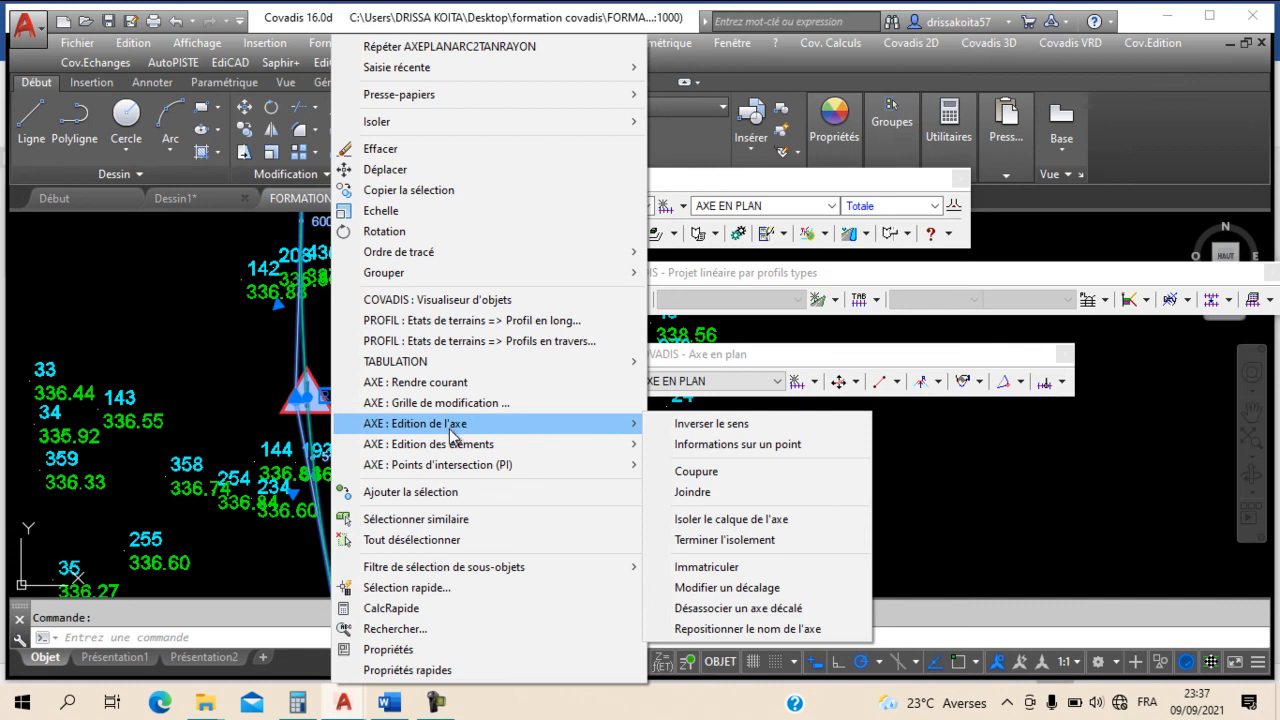
mouse_move(455, 455)
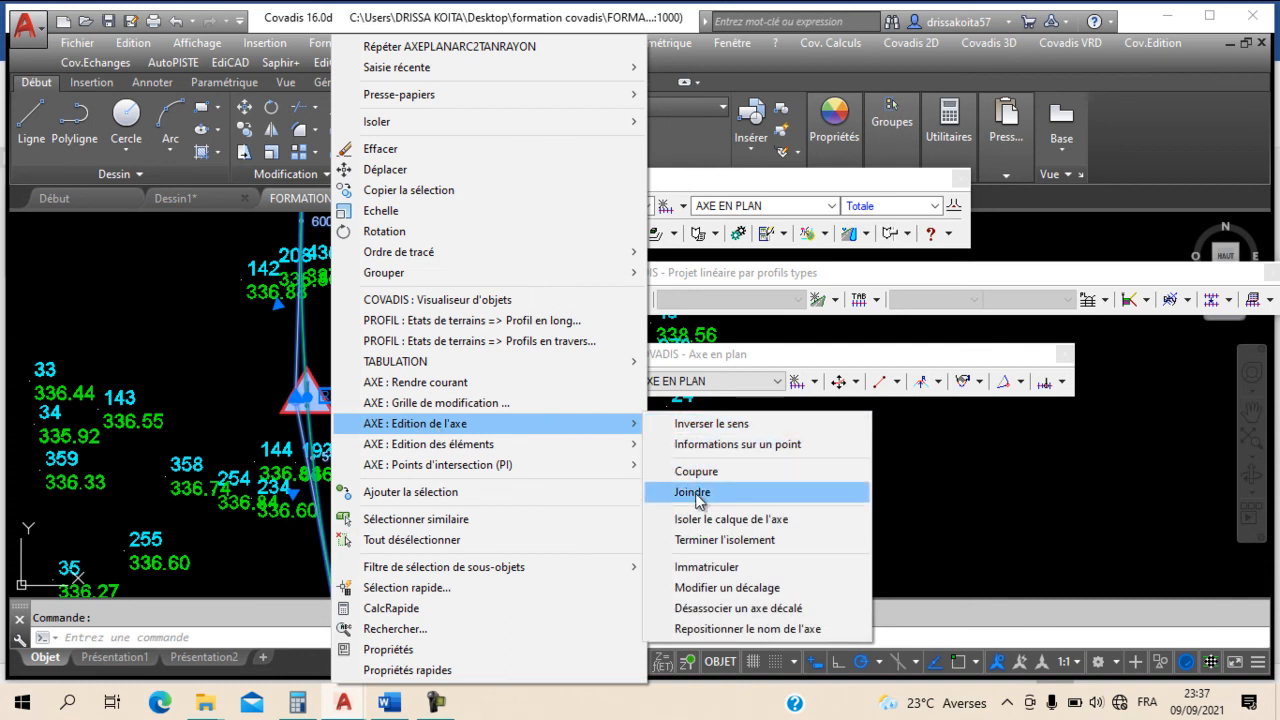
click(725, 588)
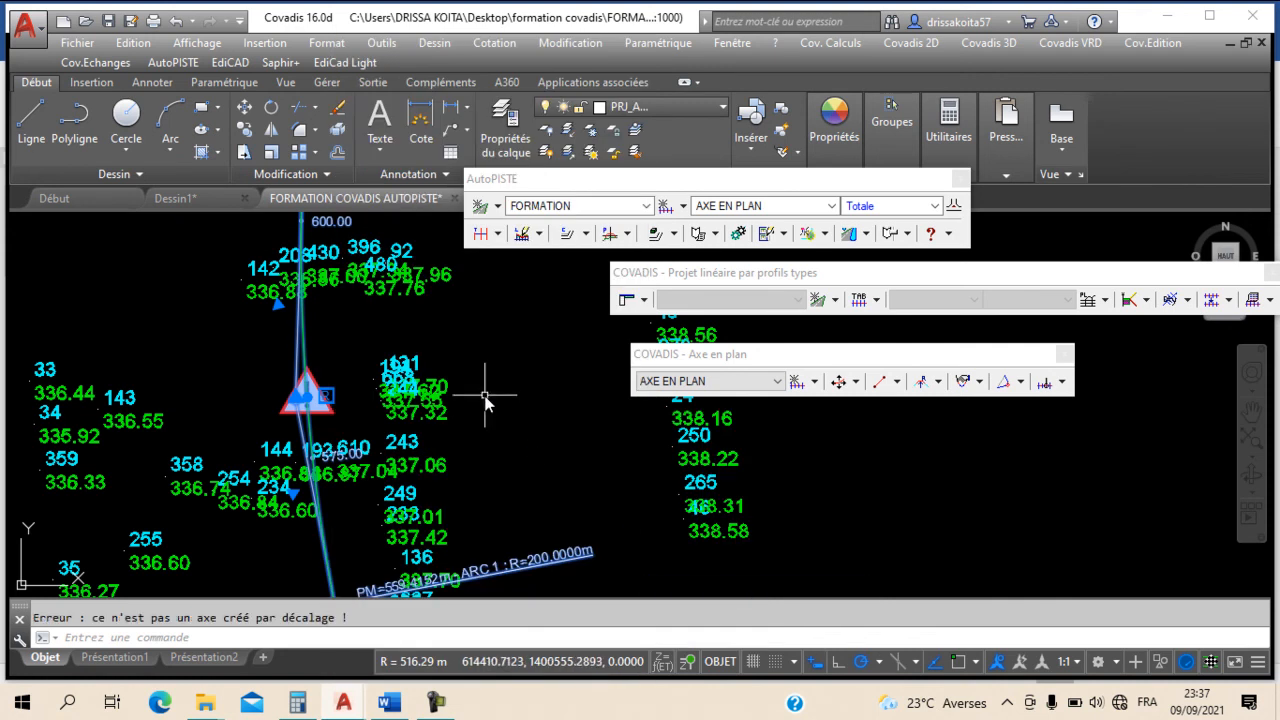
Step: Select the plan axis at the warning symbol and look through its available axis editing commands
scroll(335, 392, up, 2)
key(Escape)
click(310, 336)
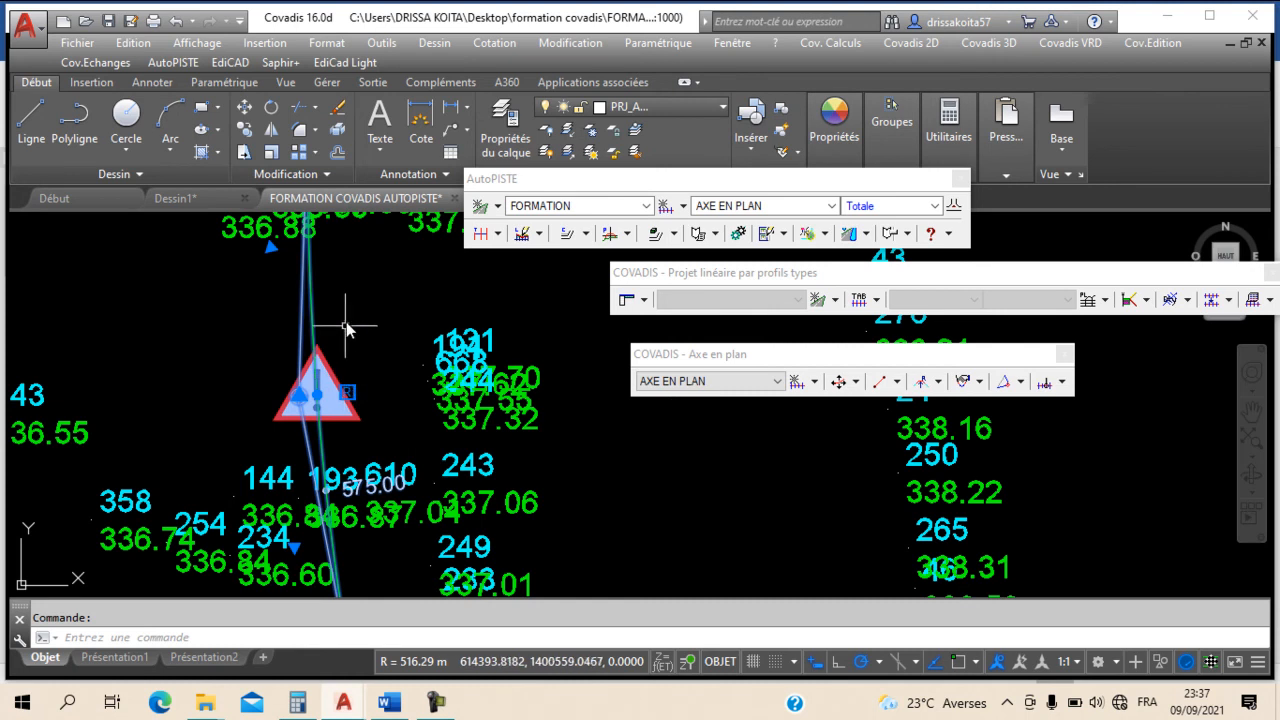
right_click(345, 345)
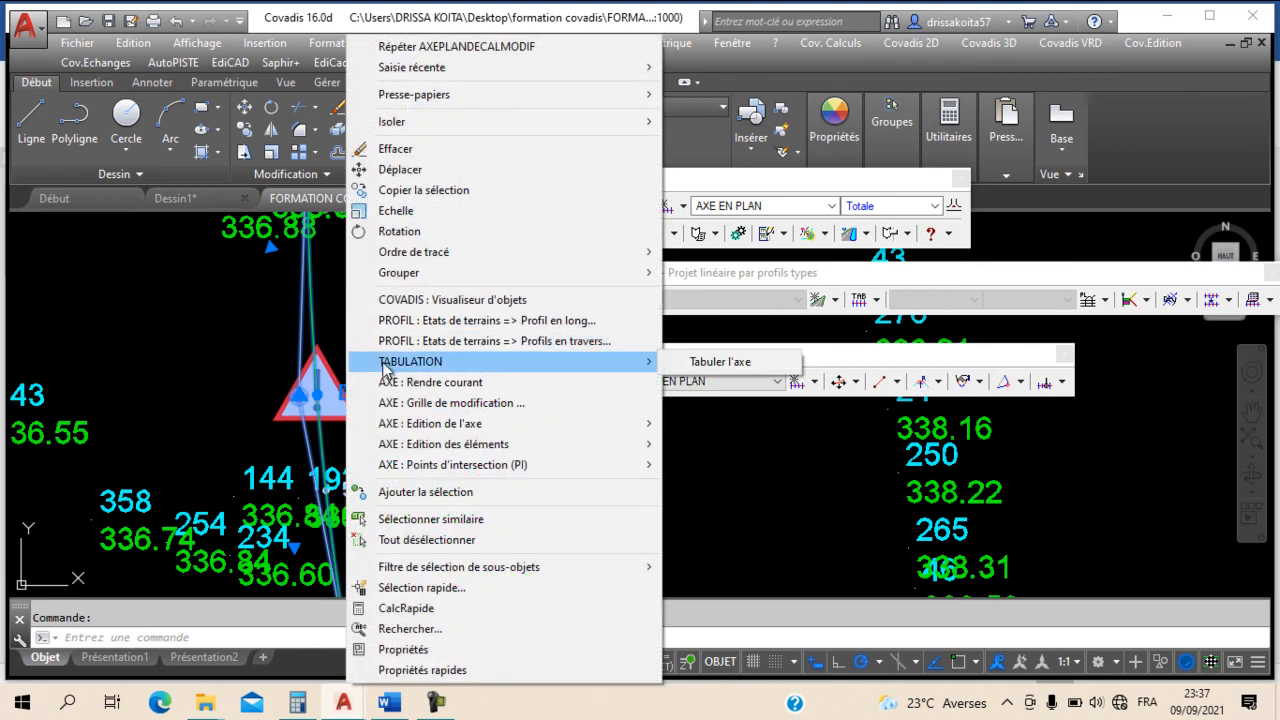
mouse_move(428, 428)
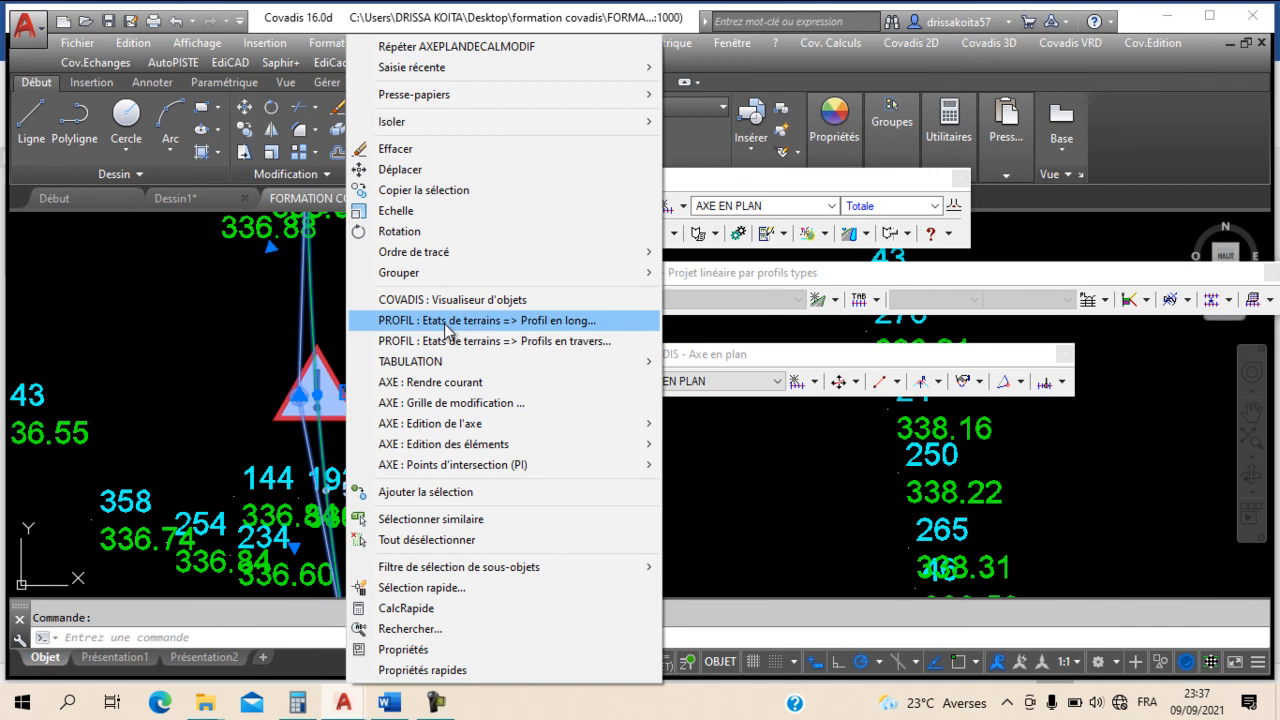
mouse_move(450, 363)
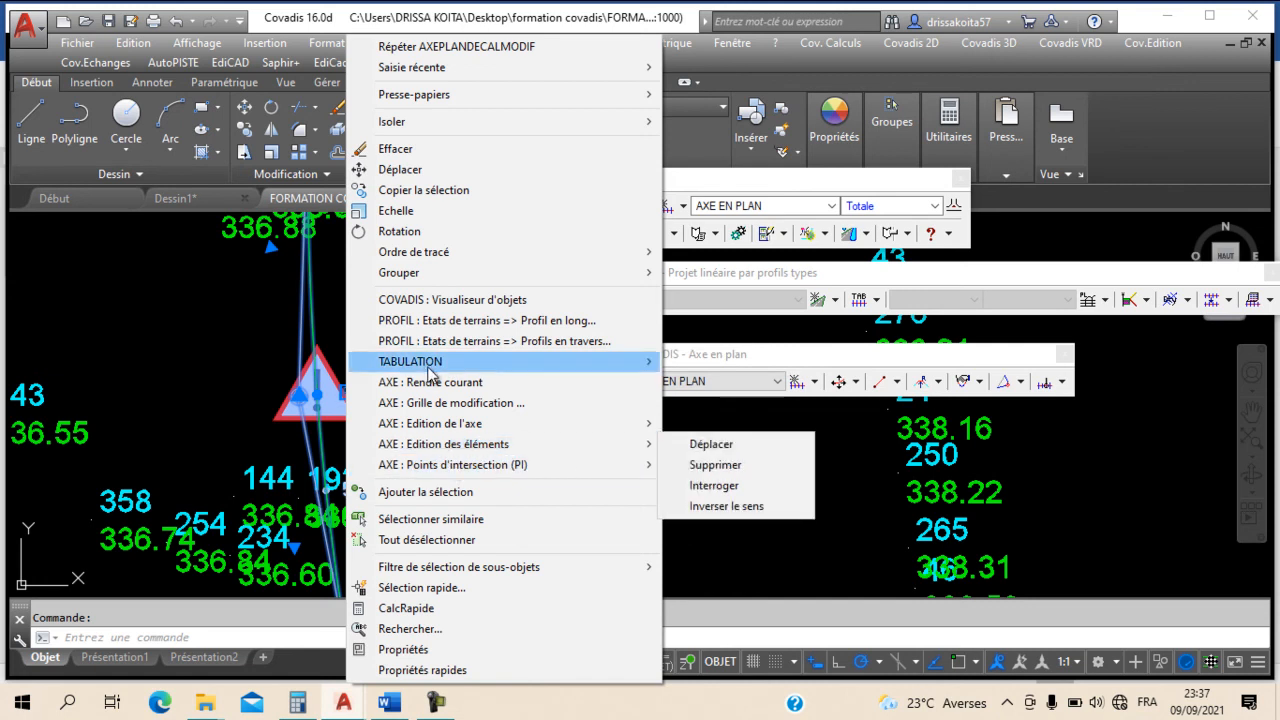
click(687, 365)
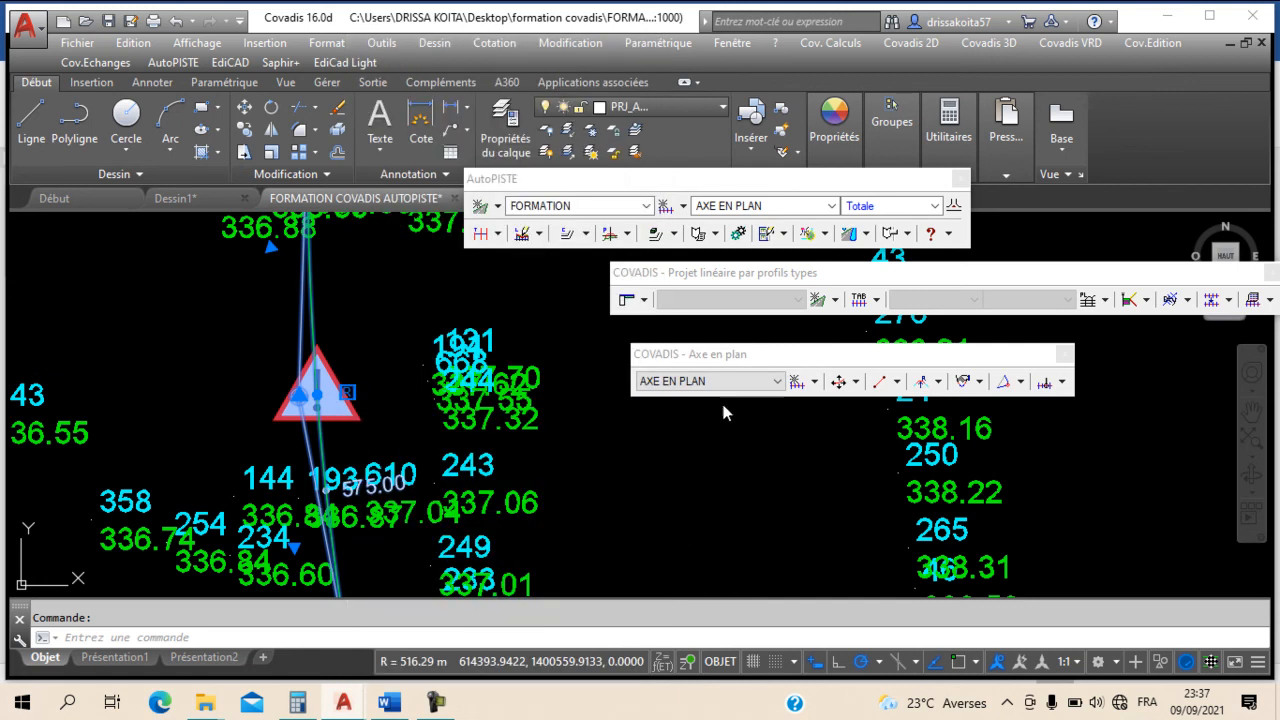
click(1022, 383)
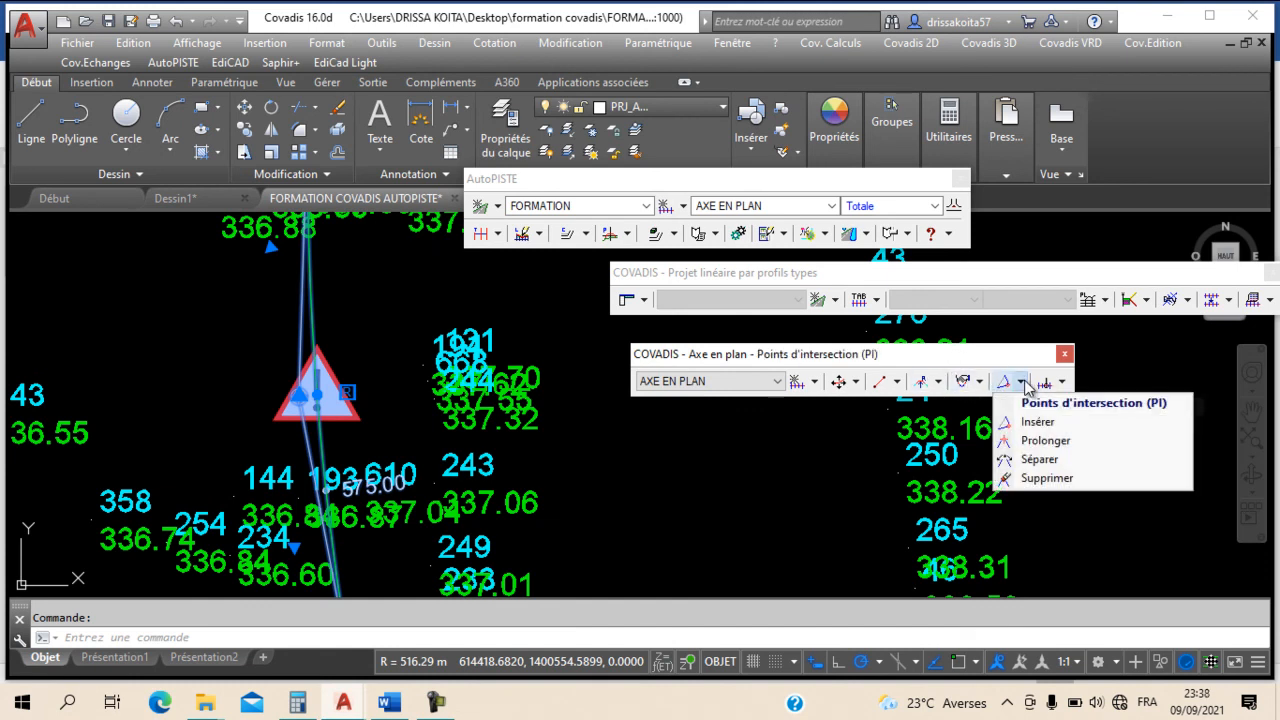
click(824, 388)
Step: Review the Marques, Abscisses and Normes settings in the plan axis parameters and close them without changes
click(814, 381)
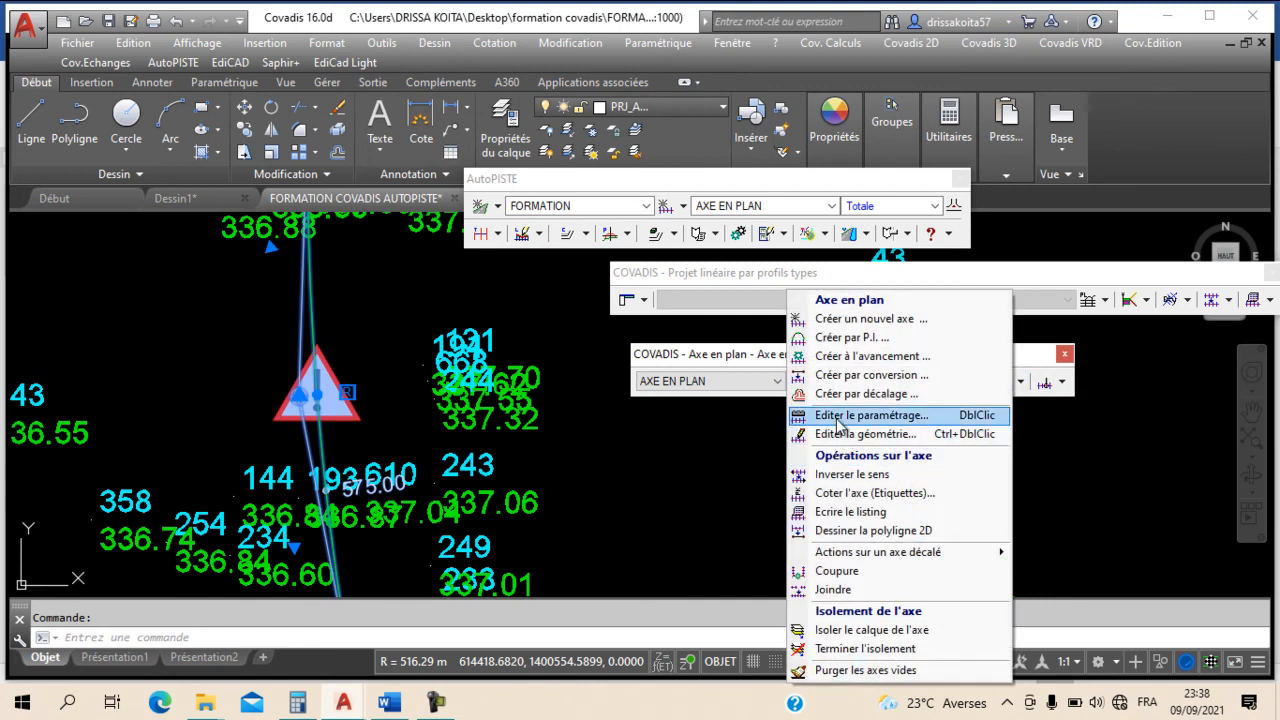
click(837, 420)
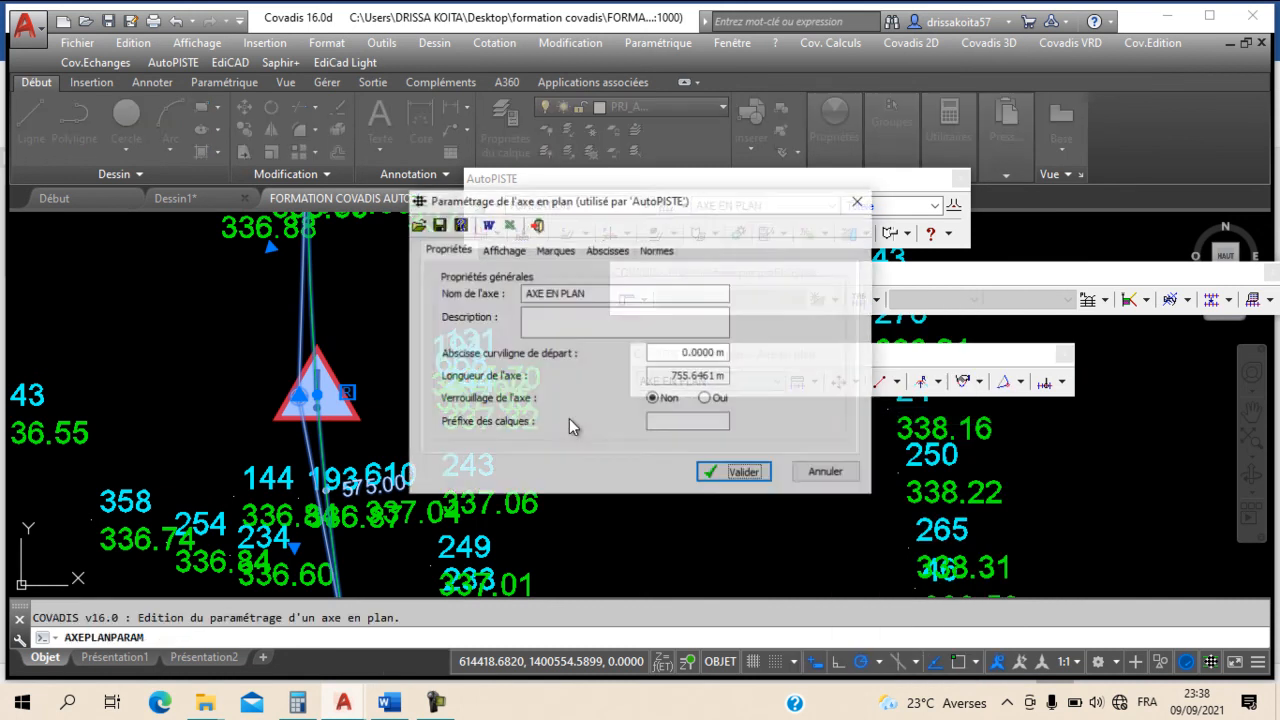
click(555, 252)
click(618, 253)
click(657, 251)
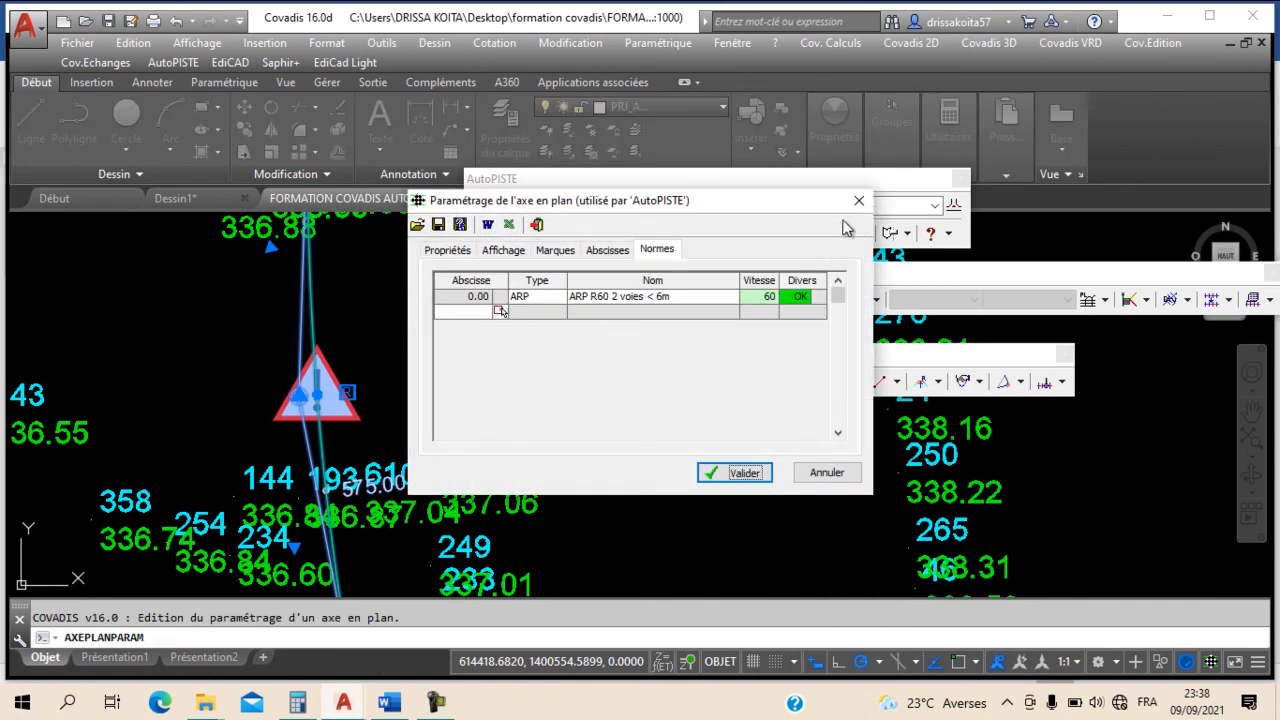
click(753, 300)
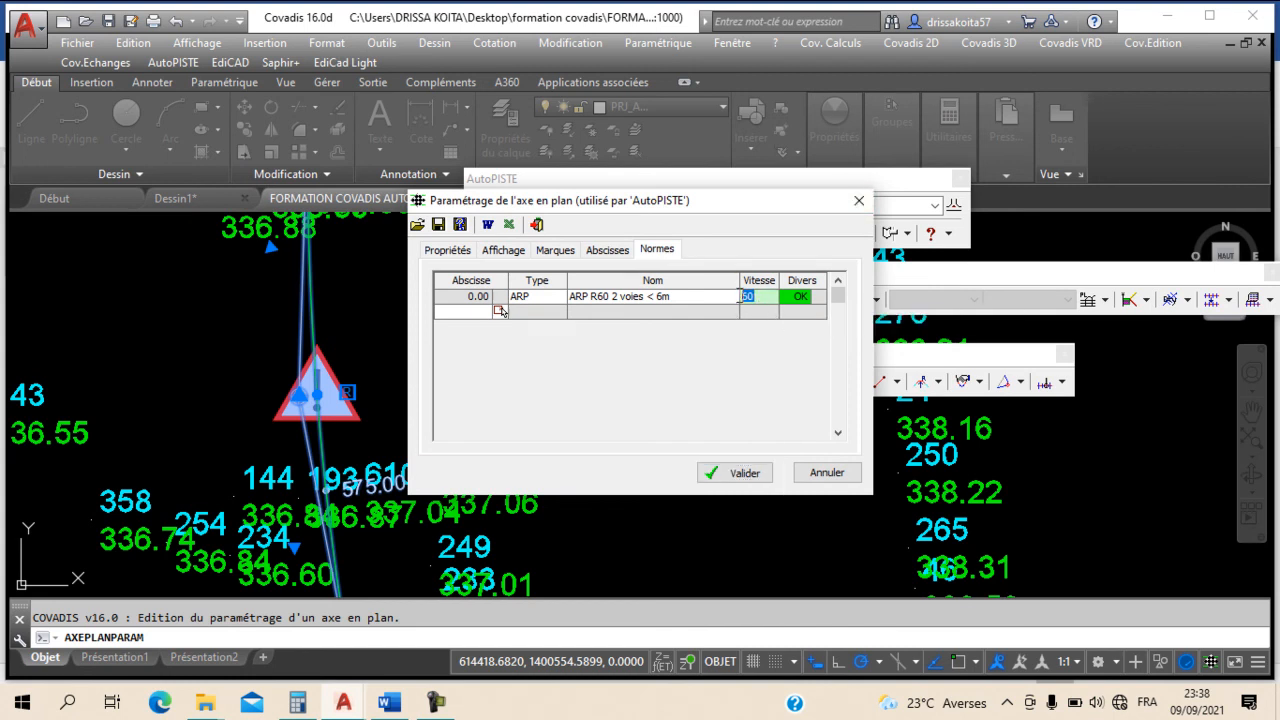
click(858, 201)
Step: Open the geometry table of AXE EN PLAN and widen it to read the full Contrôle entry for Arc 1
click(806, 382)
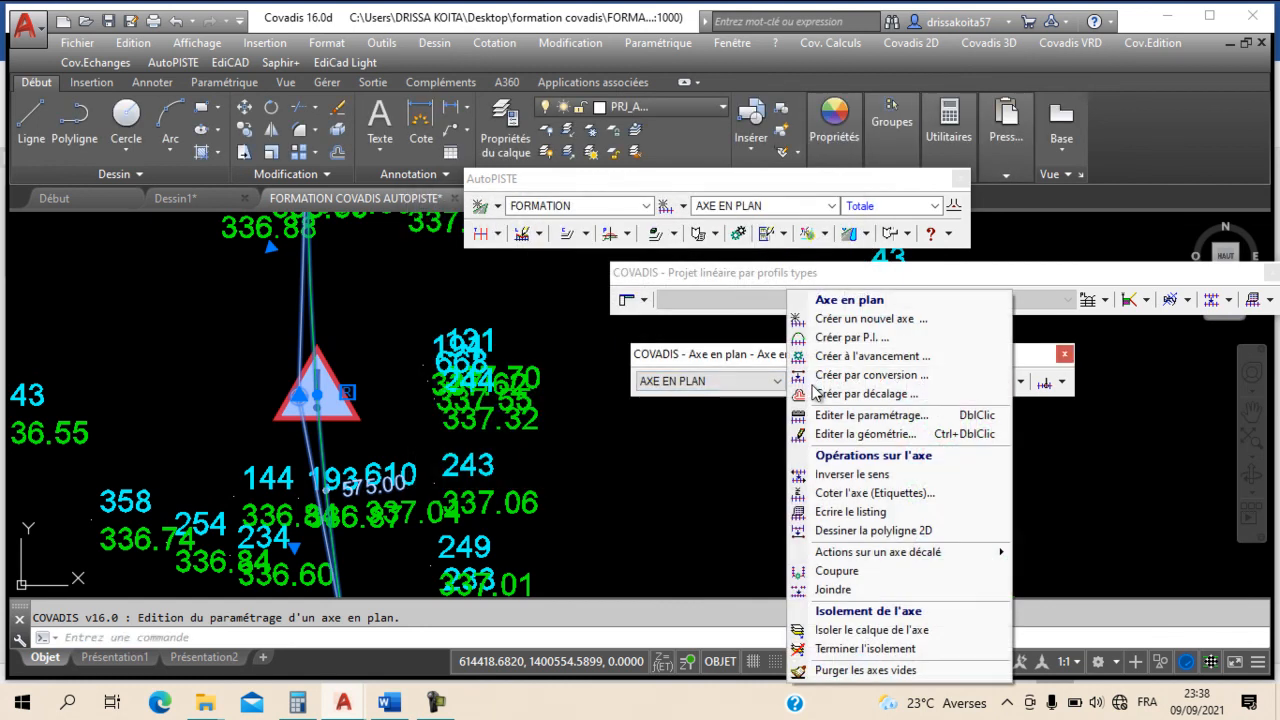
click(848, 434)
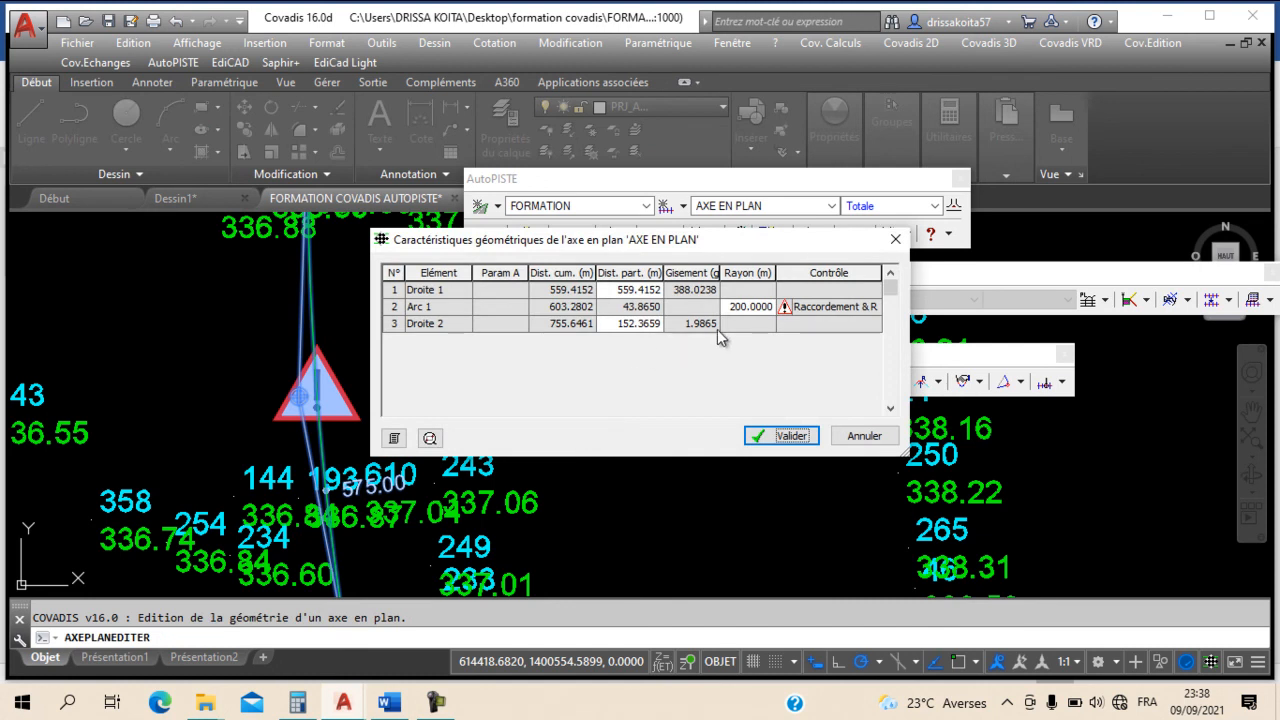
click(800, 308)
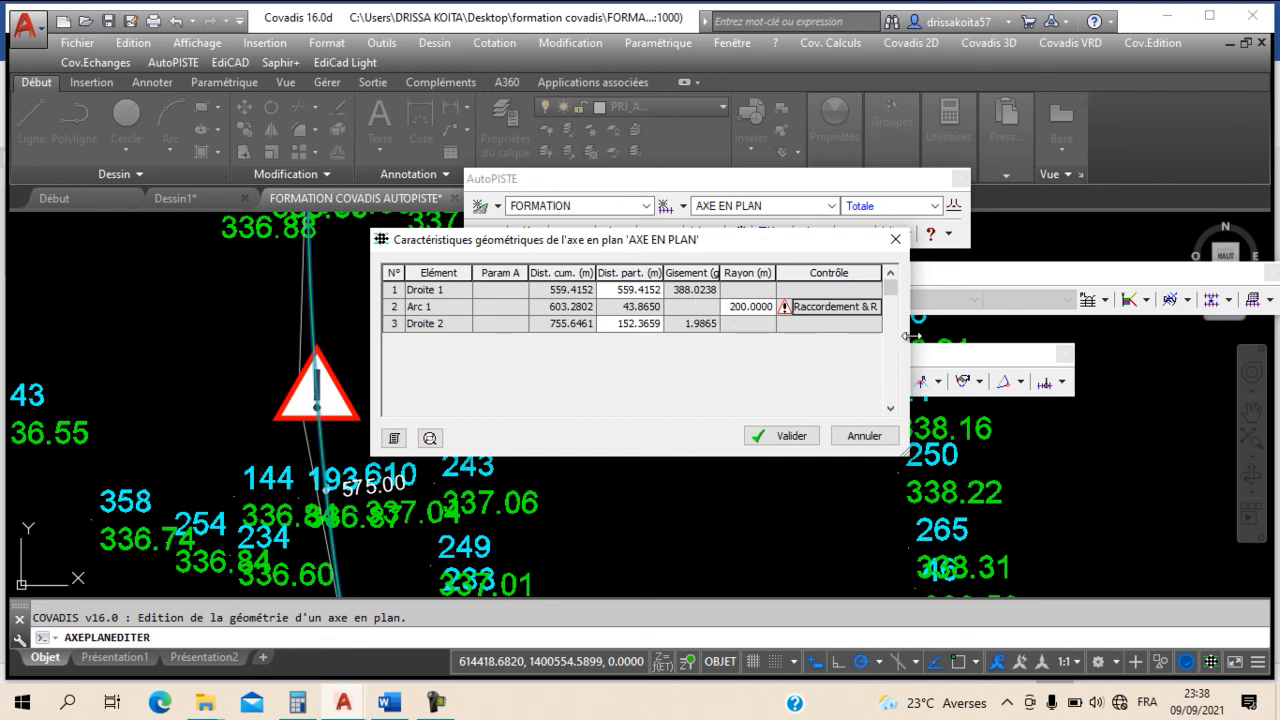
drag(908, 330, 1157, 330)
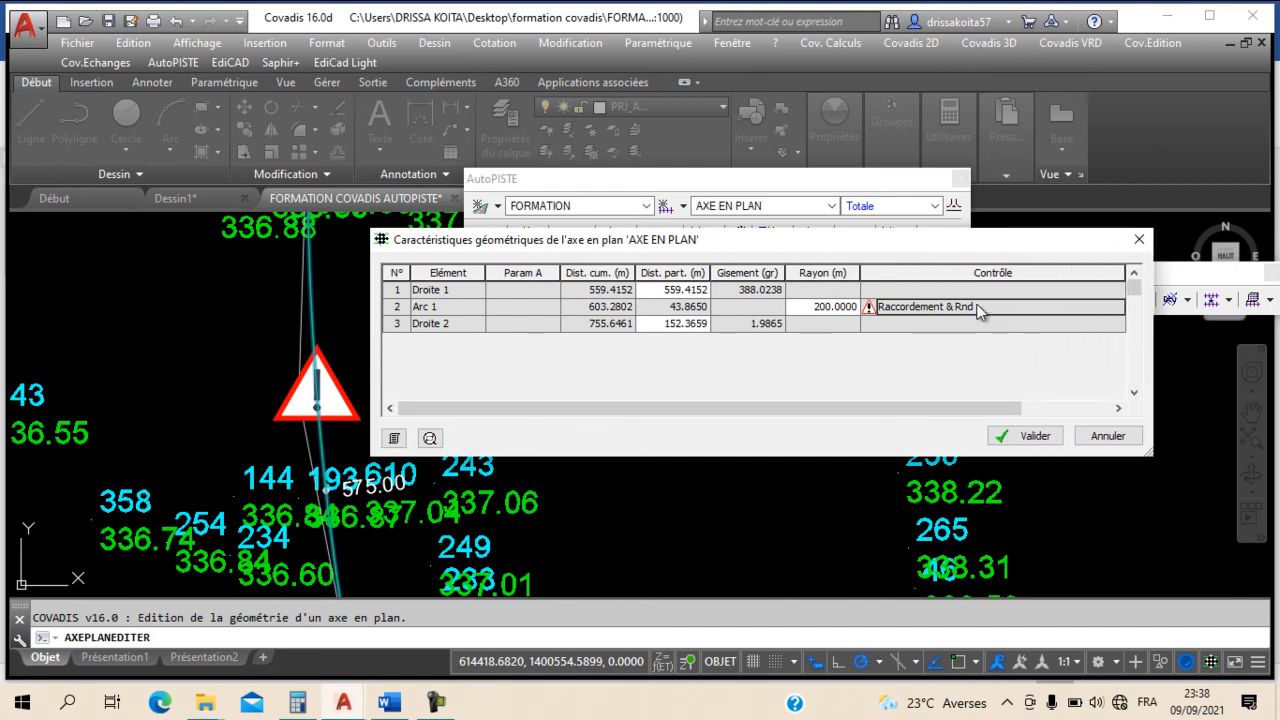
Step: Try radii of 1000 m and 500 m for Arc 1 in the axis geometry table
click(808, 306)
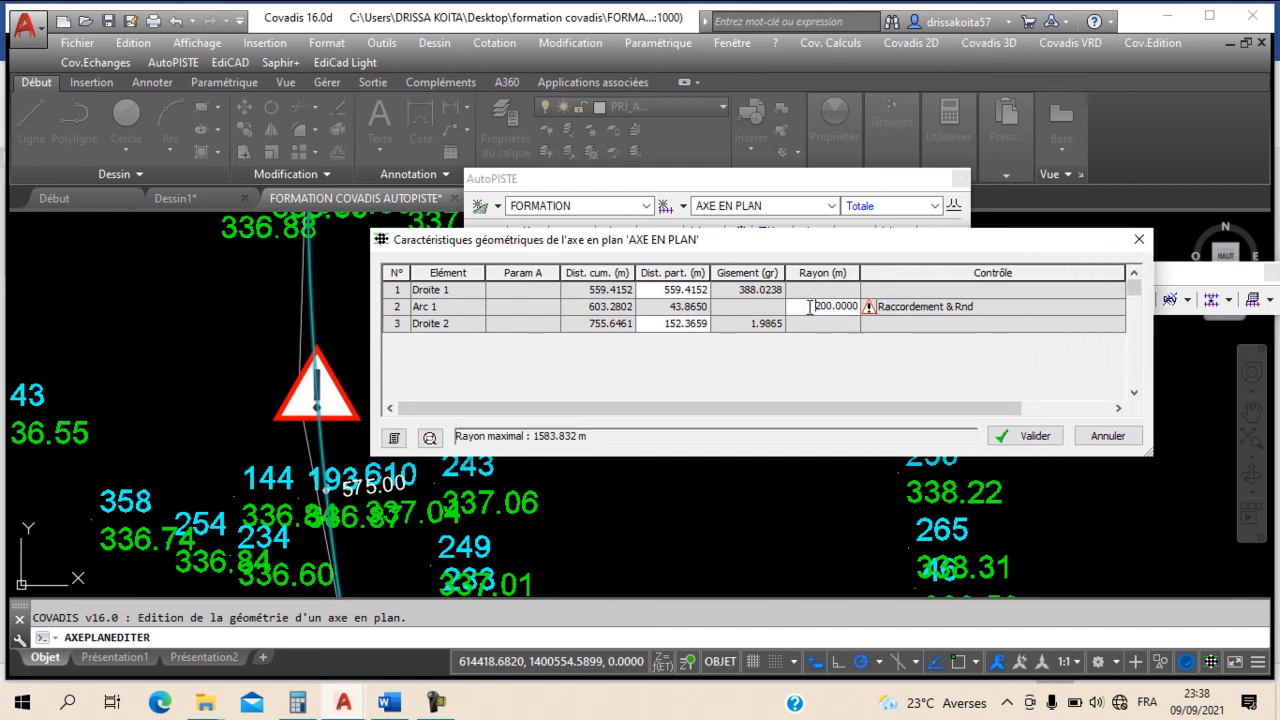
text(1000)
click(885, 328)
click(832, 305)
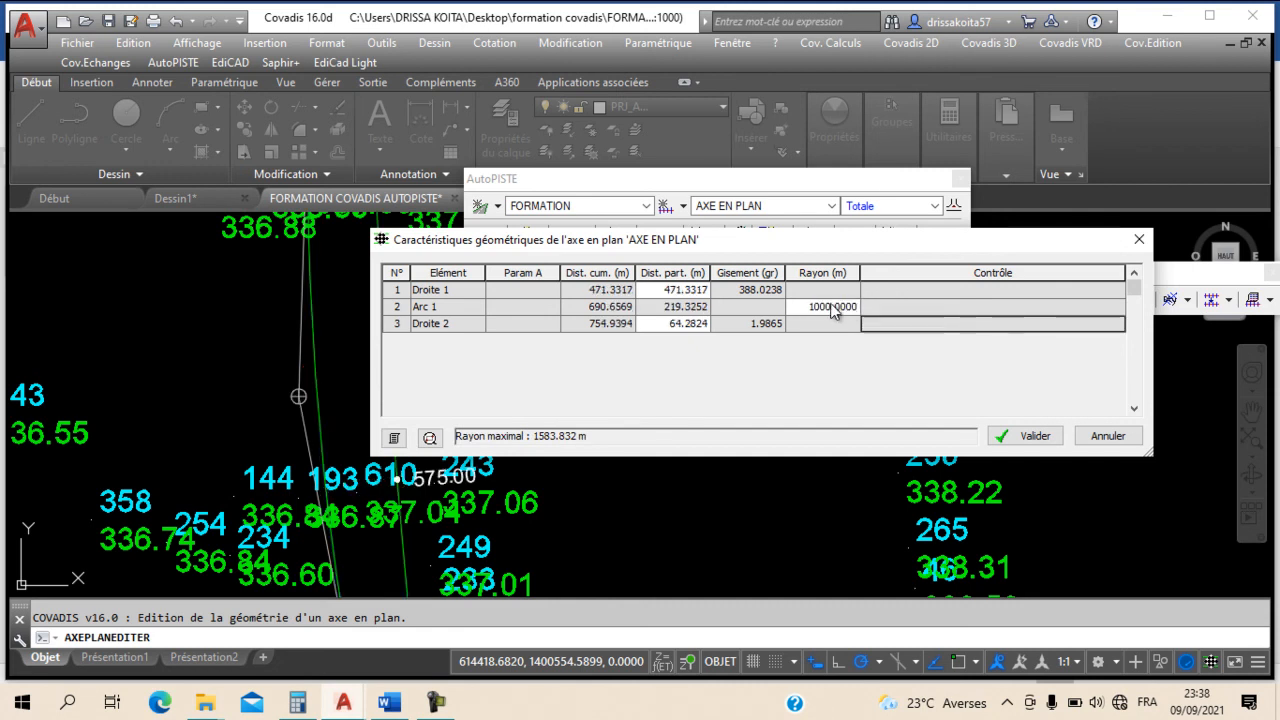
drag(858, 306, 732, 322)
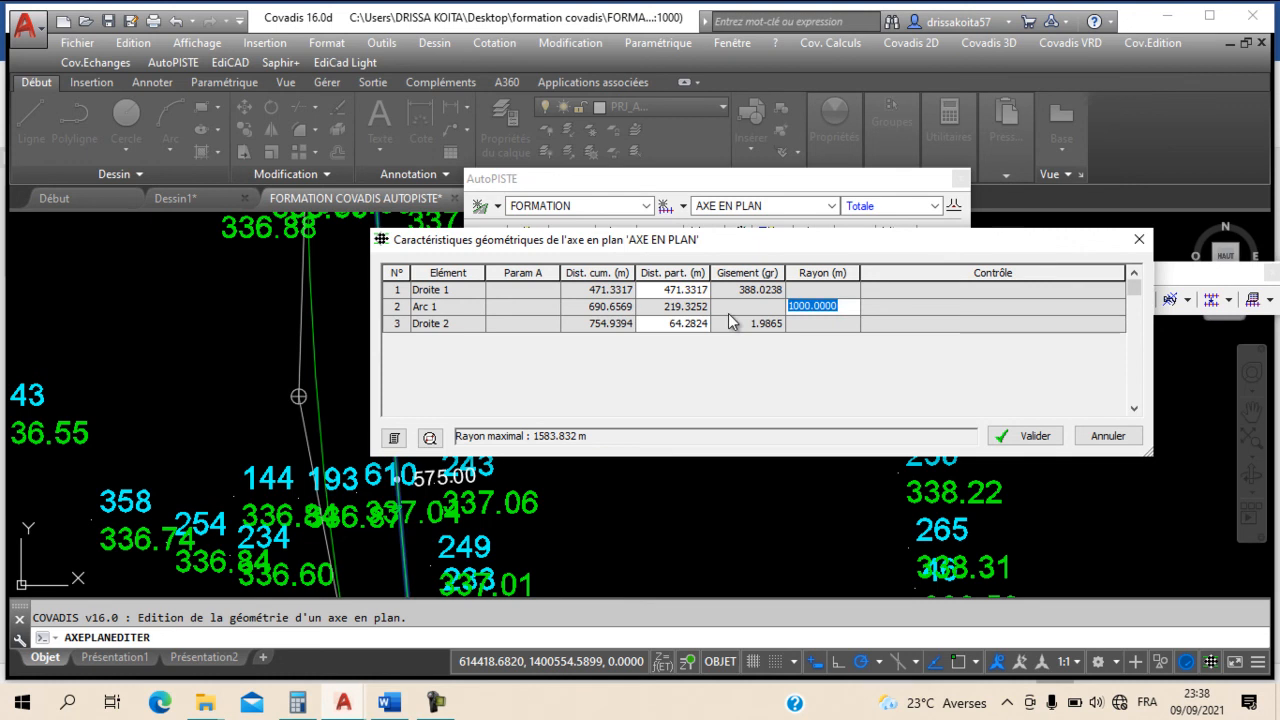
text(500)
click(799, 330)
Step: Try radii of 600 m and 550 m for Arc 1 in the axis geometry table
double_click(847, 310)
text(600)
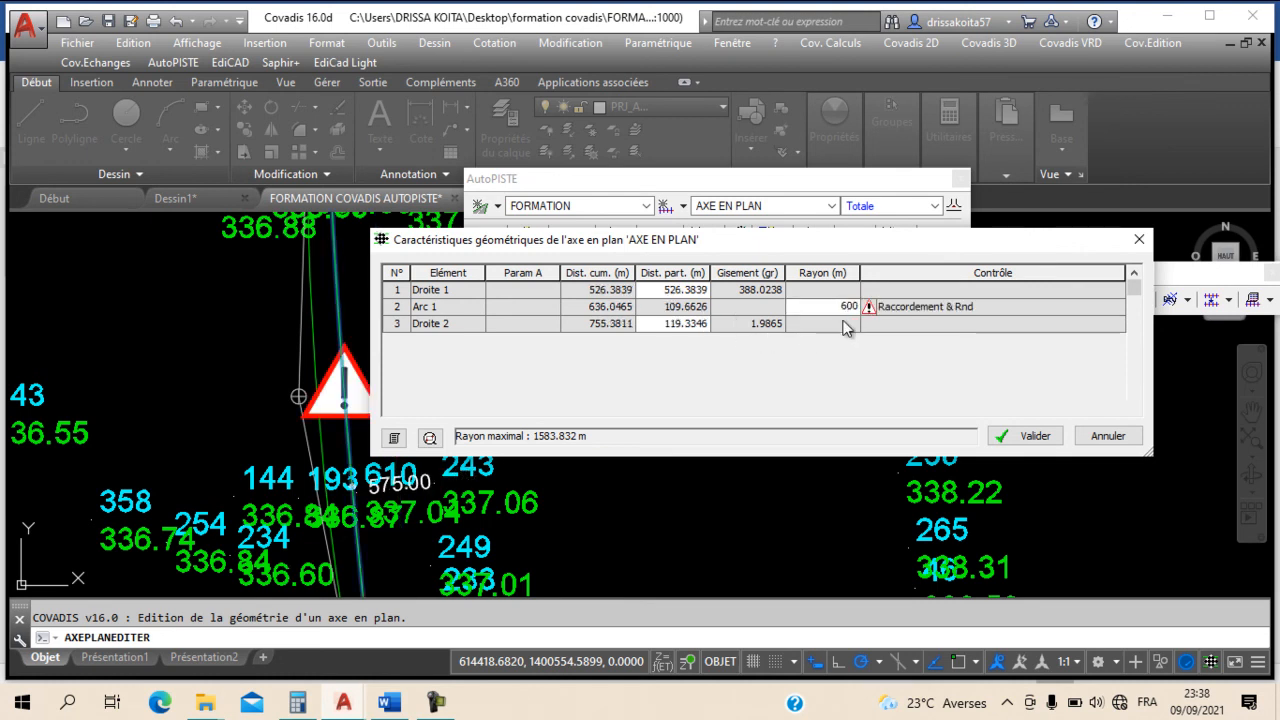
click(845, 323)
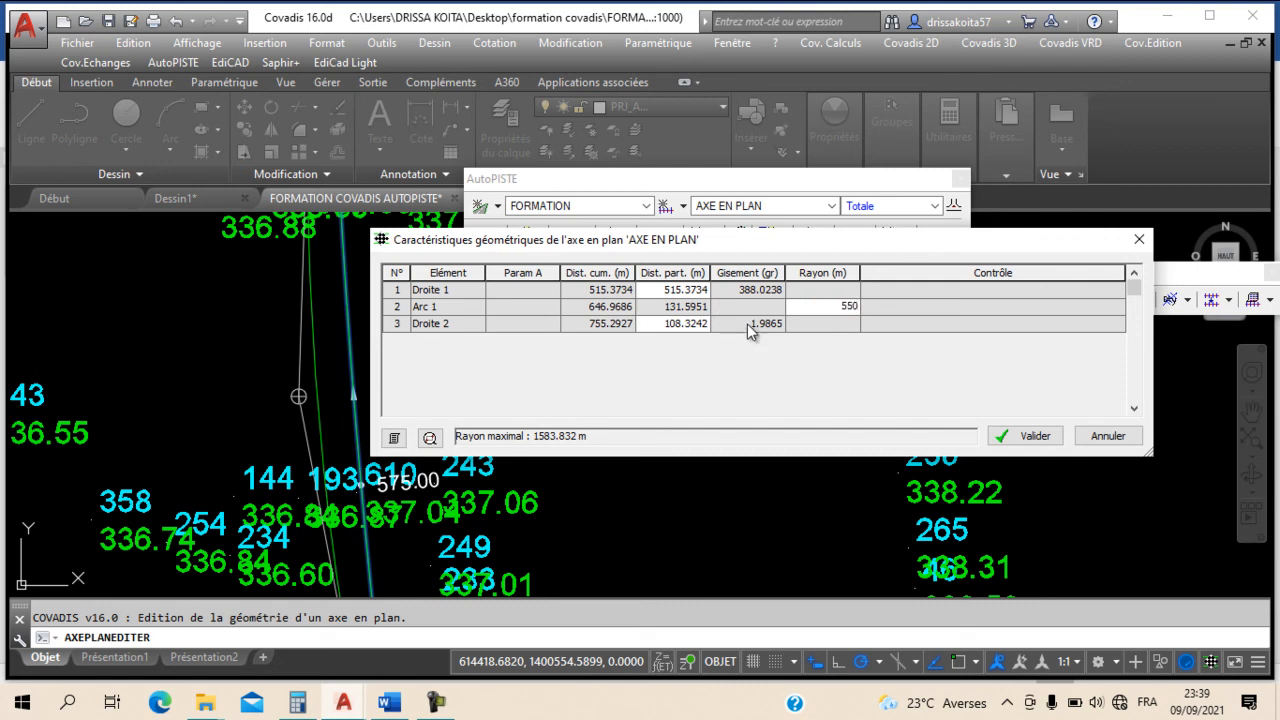
click(833, 330)
Step: Set the radius of Arc 1 to 600 m and validate the axis geometry
click(838, 309)
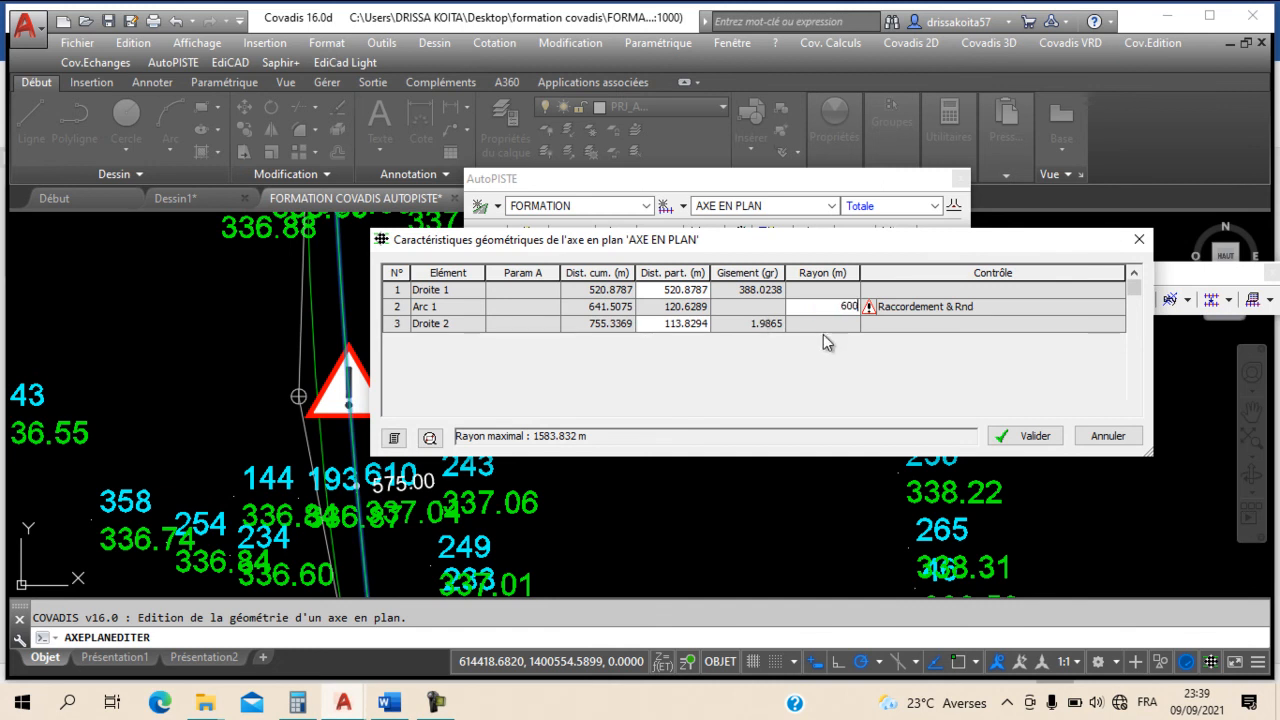
click(846, 325)
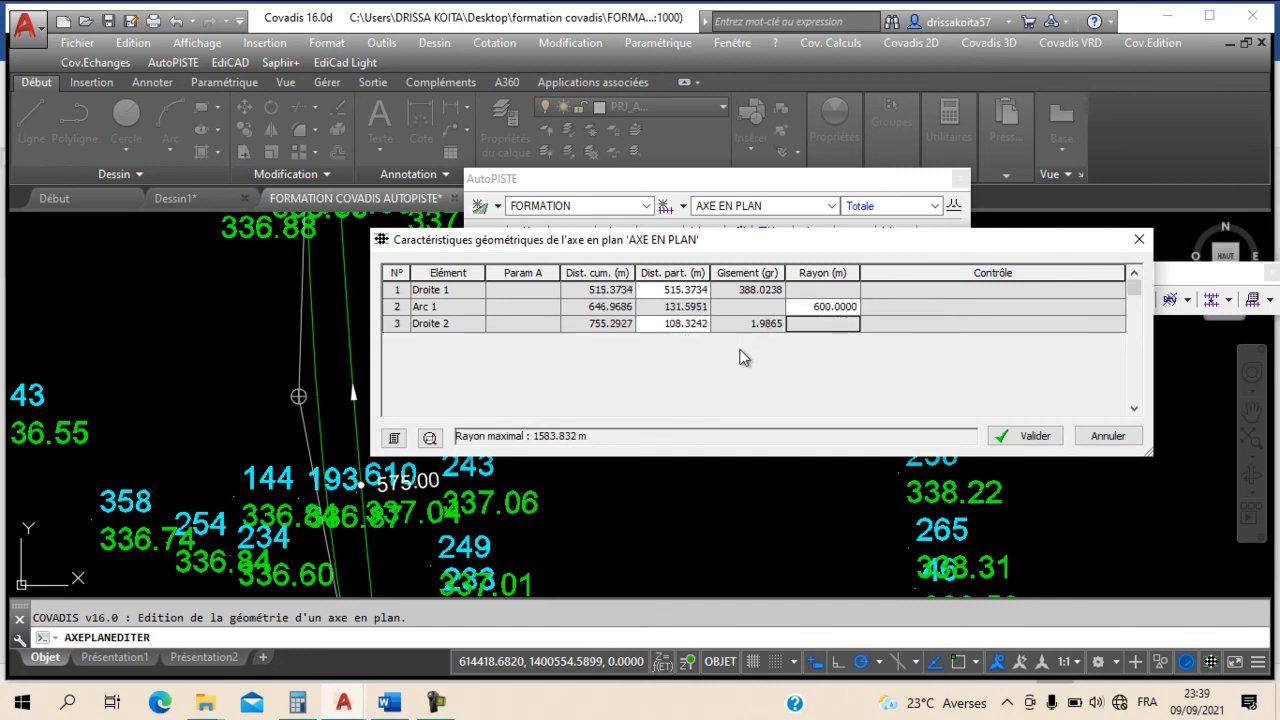
click(1032, 436)
Step: Inspect the updated plan axis around its arc and down to its southern end, leaving it deselected
scroll(500, 428, down, 5)
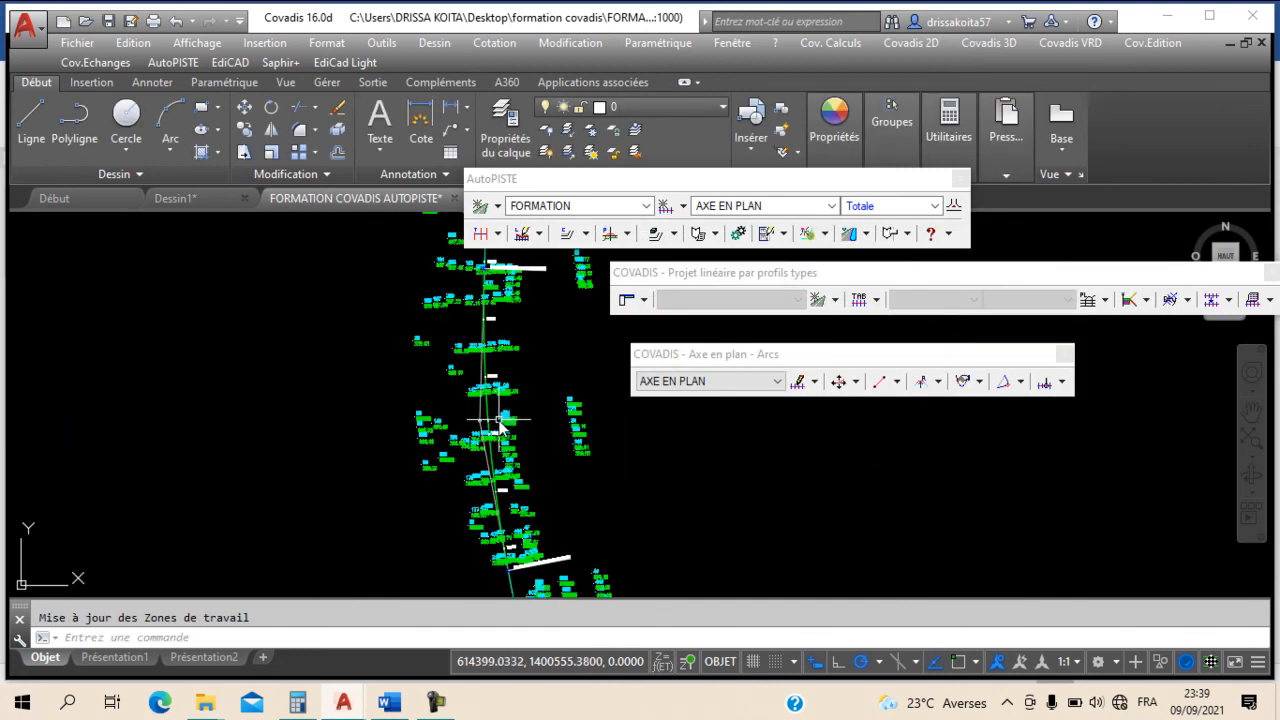
scroll(425, 490, up, 3)
scroll(425, 490, up, 2)
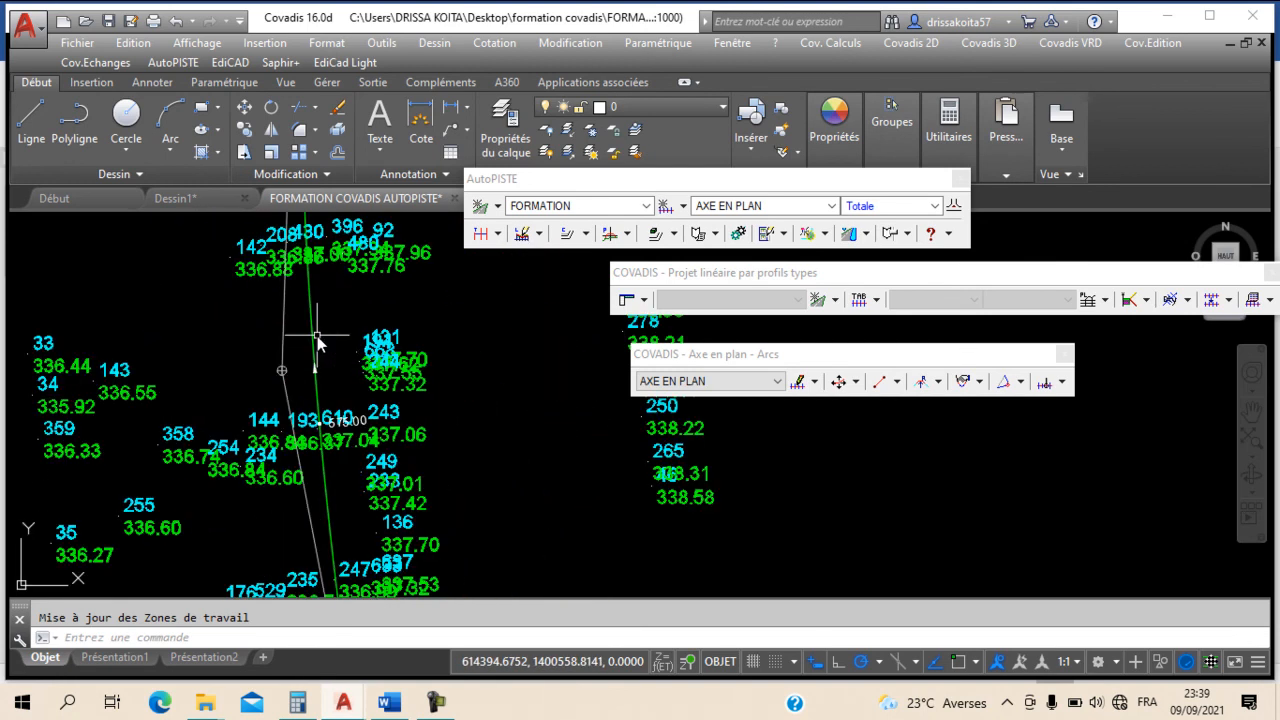
click(313, 338)
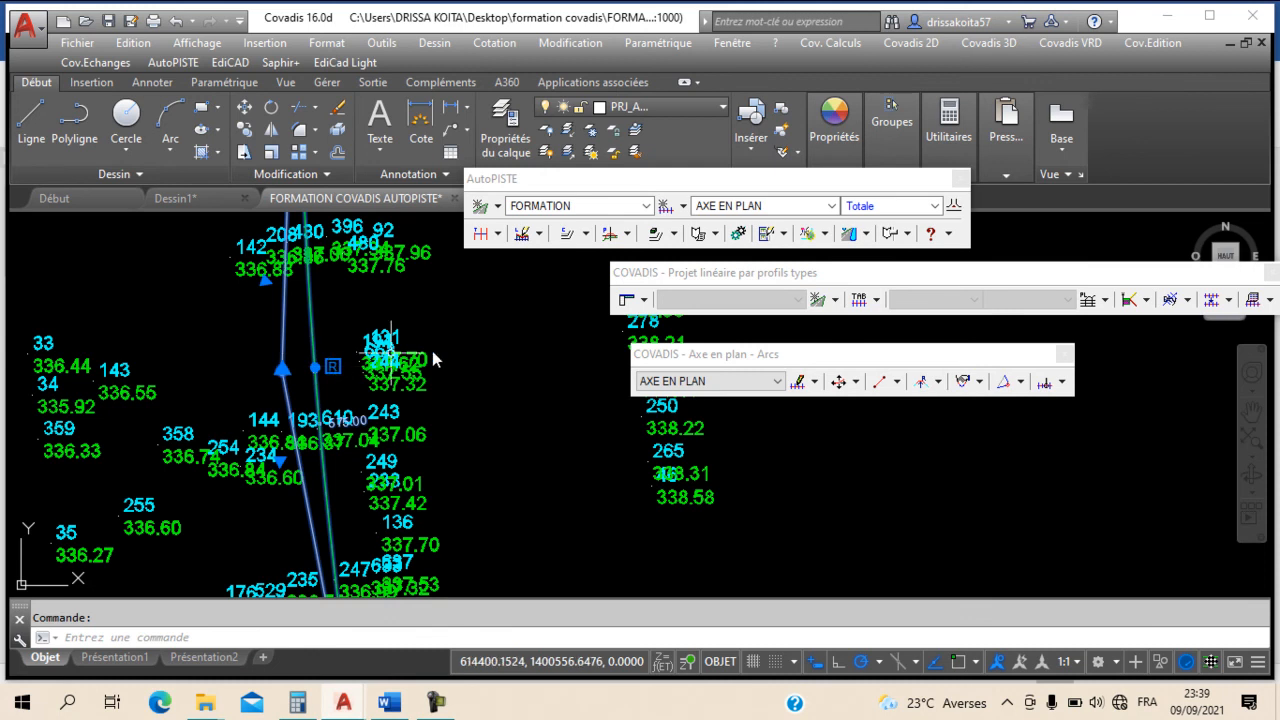
scroll(352, 370, down, 5)
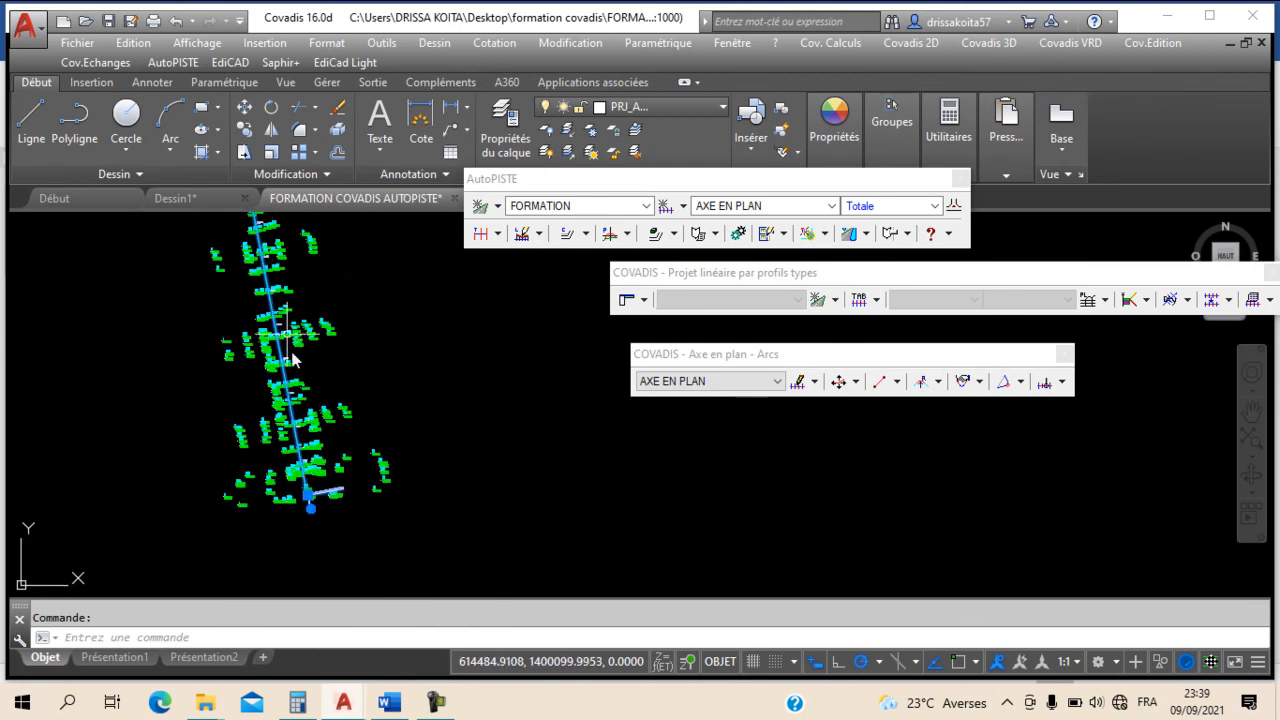
scroll(306, 500, up, 5)
scroll(306, 508, down, 4)
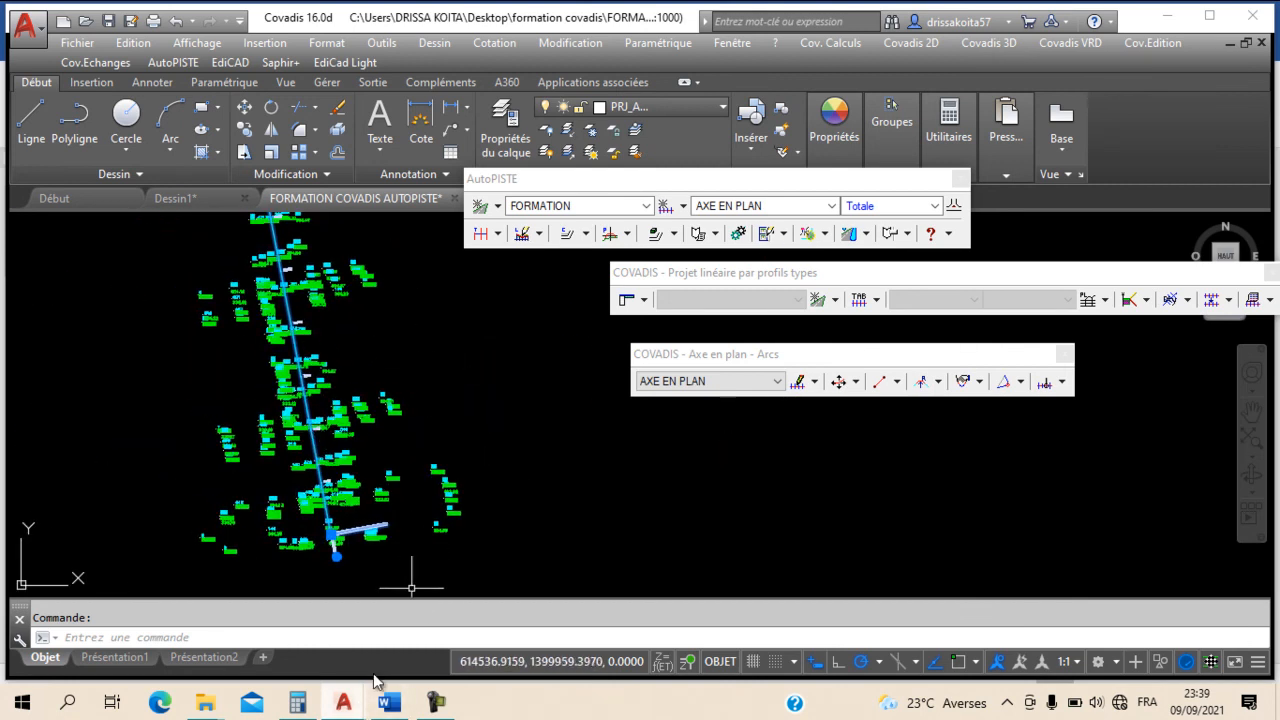
click(436, 703)
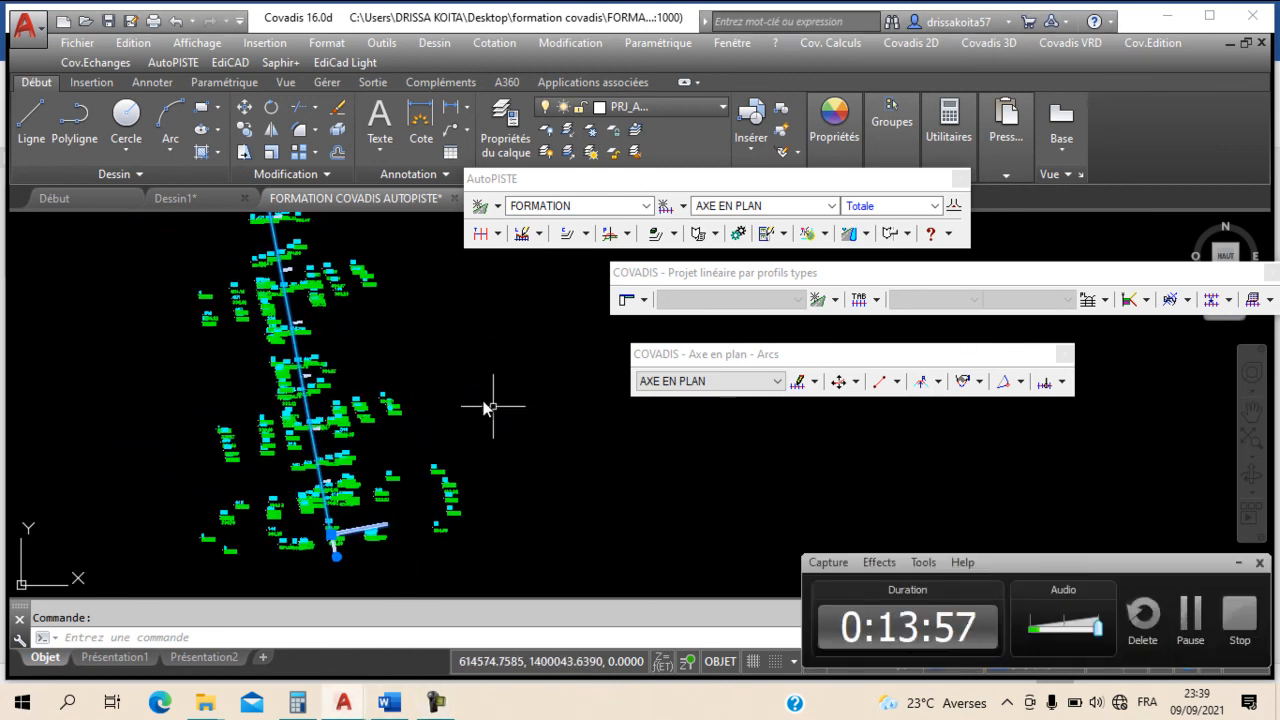
key(Escape)
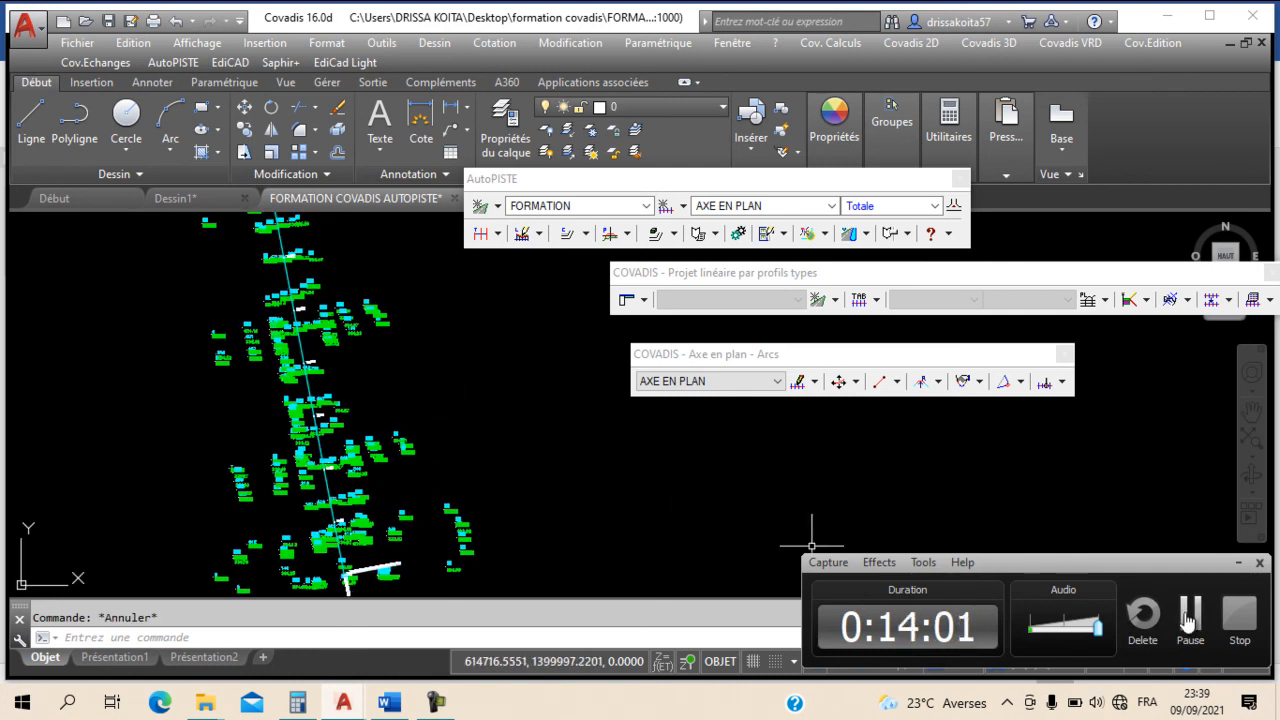